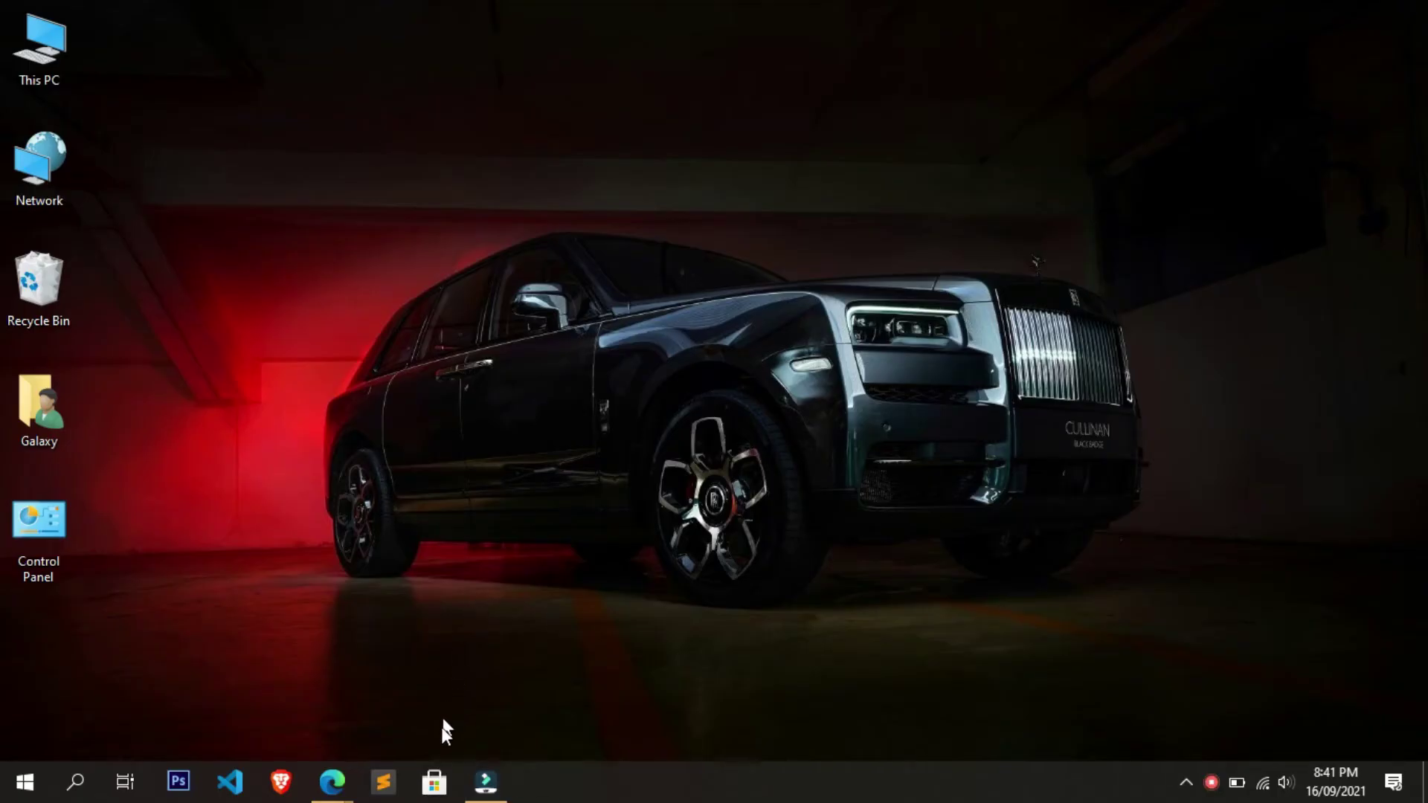
Step: Open the Services console by running services.msc from the Run dialog, and move its window toward the middle of the desktop
{"action": "left_click", "coordinate": [74, 780]}
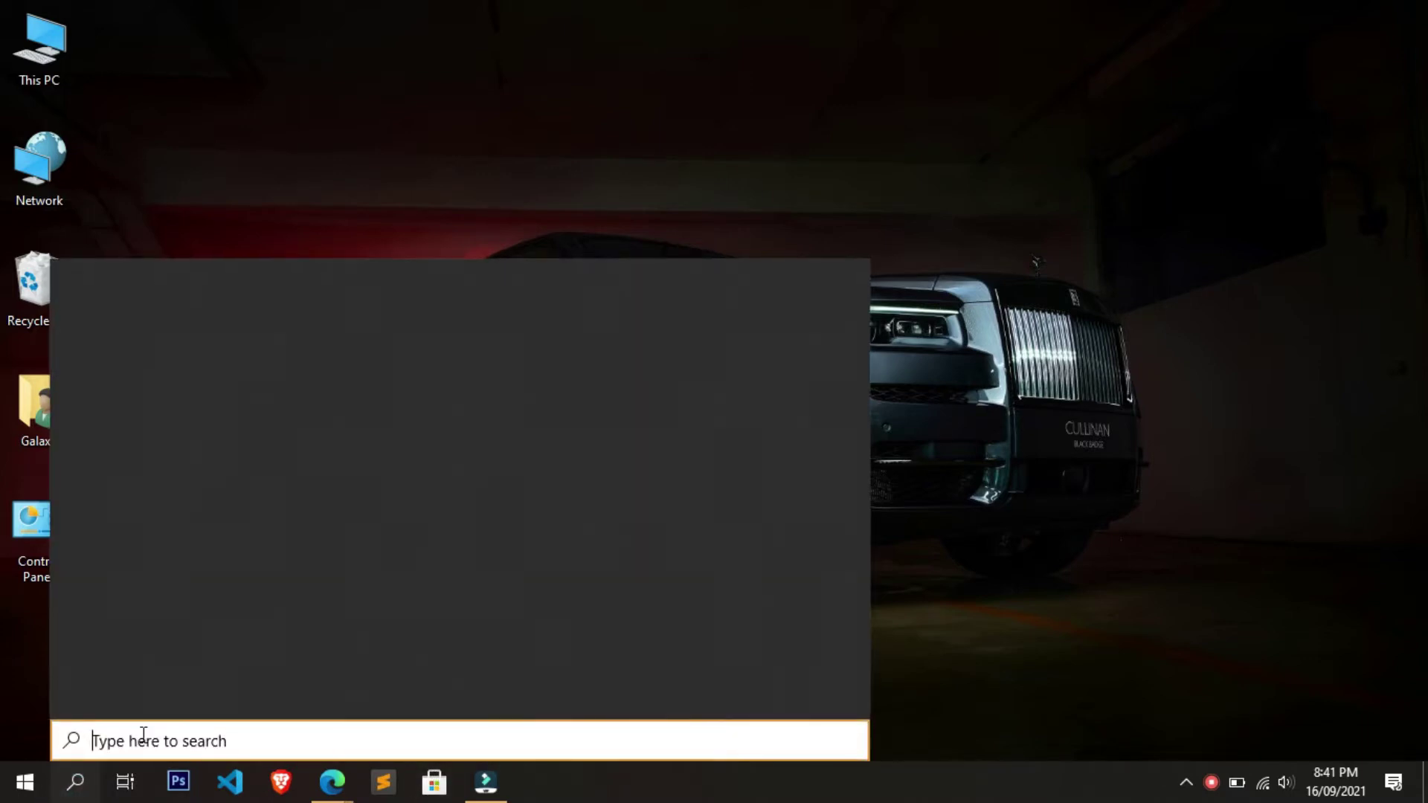
{"action": "type", "text": "run"}
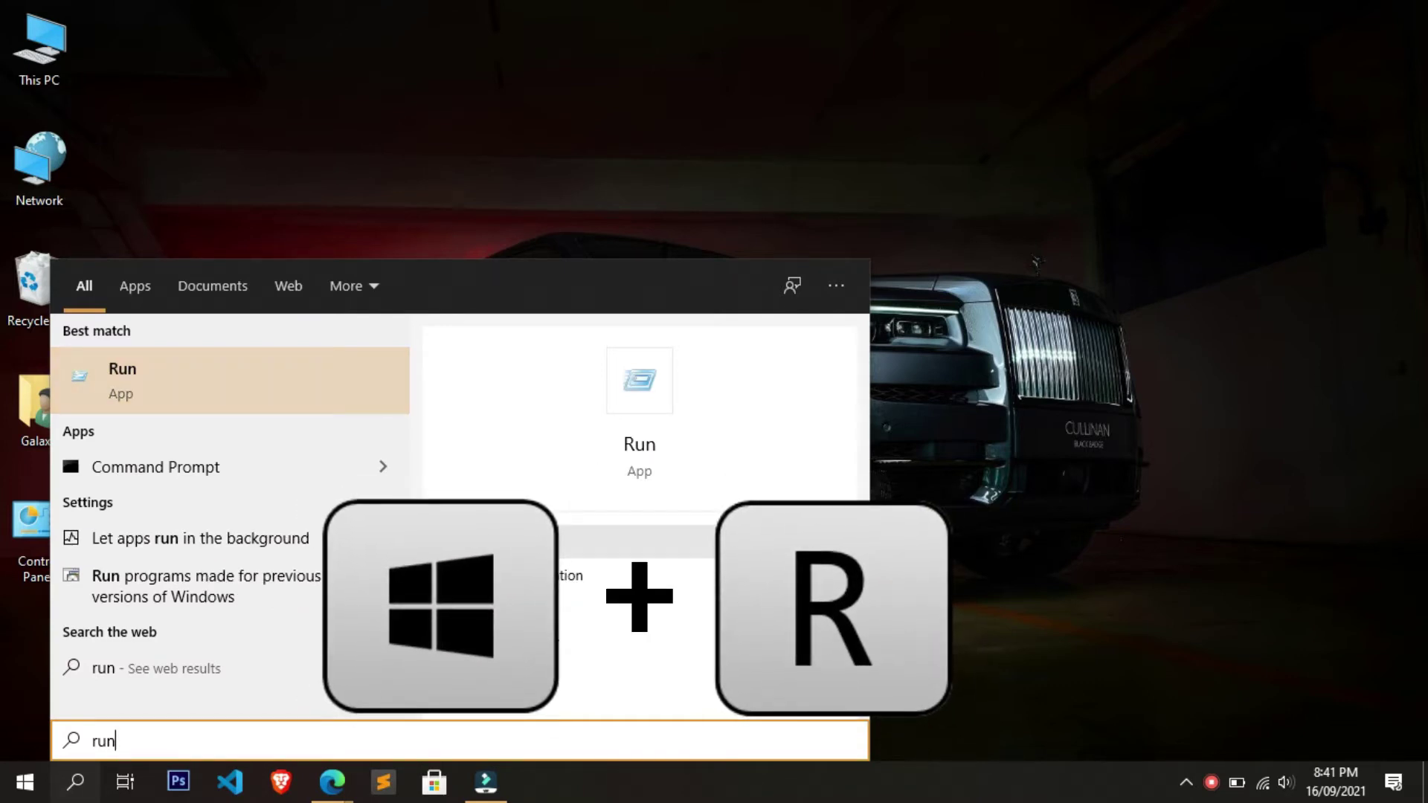
{"action": "key", "text": "super+r"}
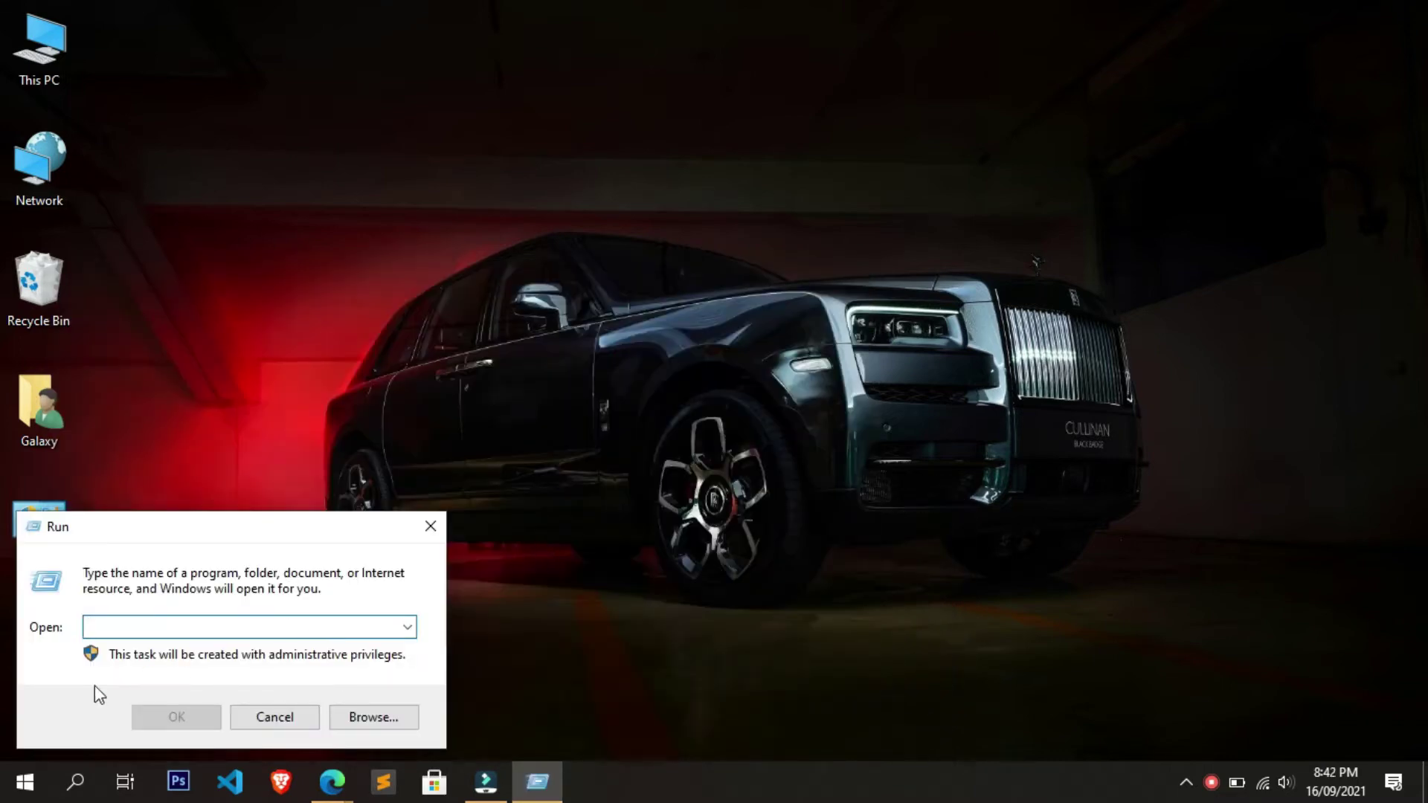
{"action": "type", "text": "se"}
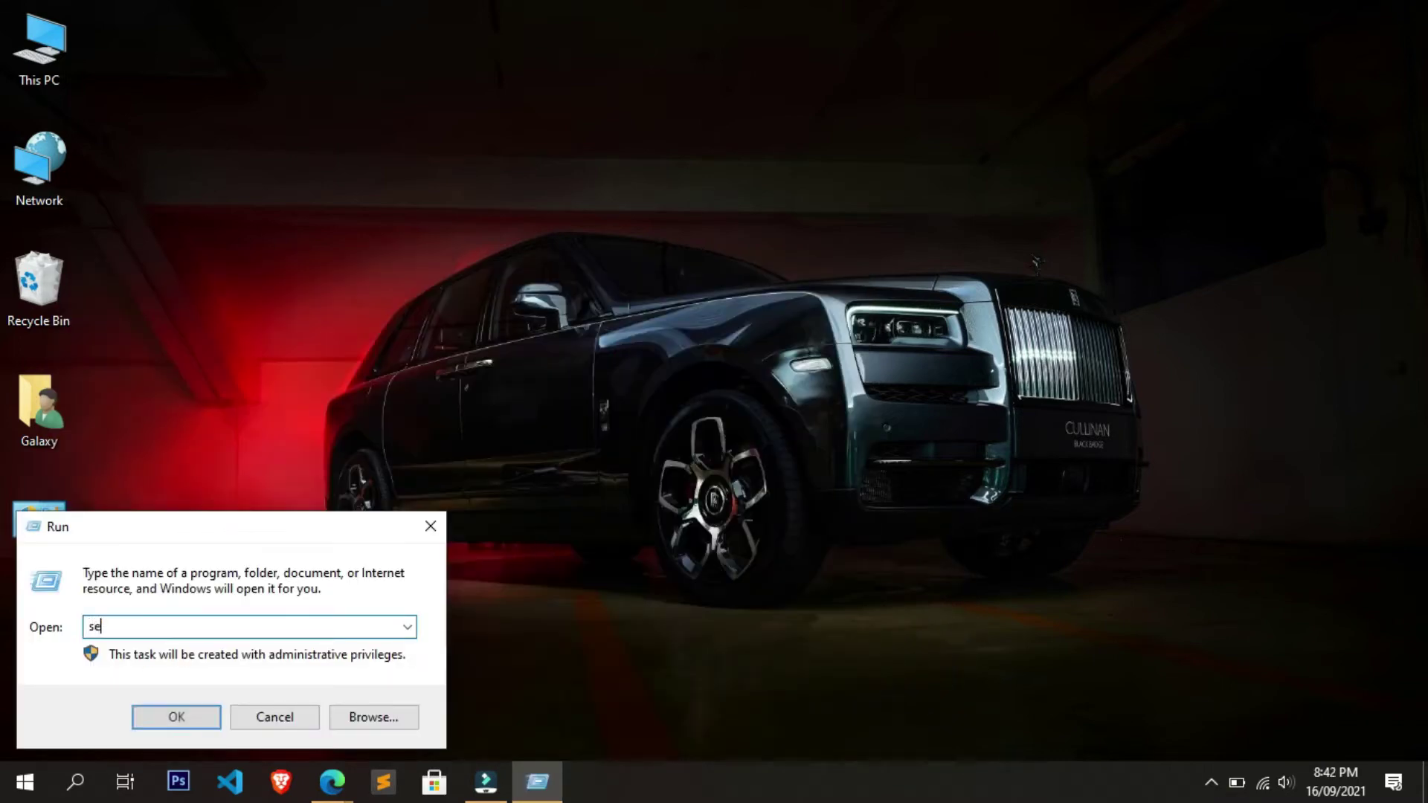
{"action": "type", "text": "rvices"}
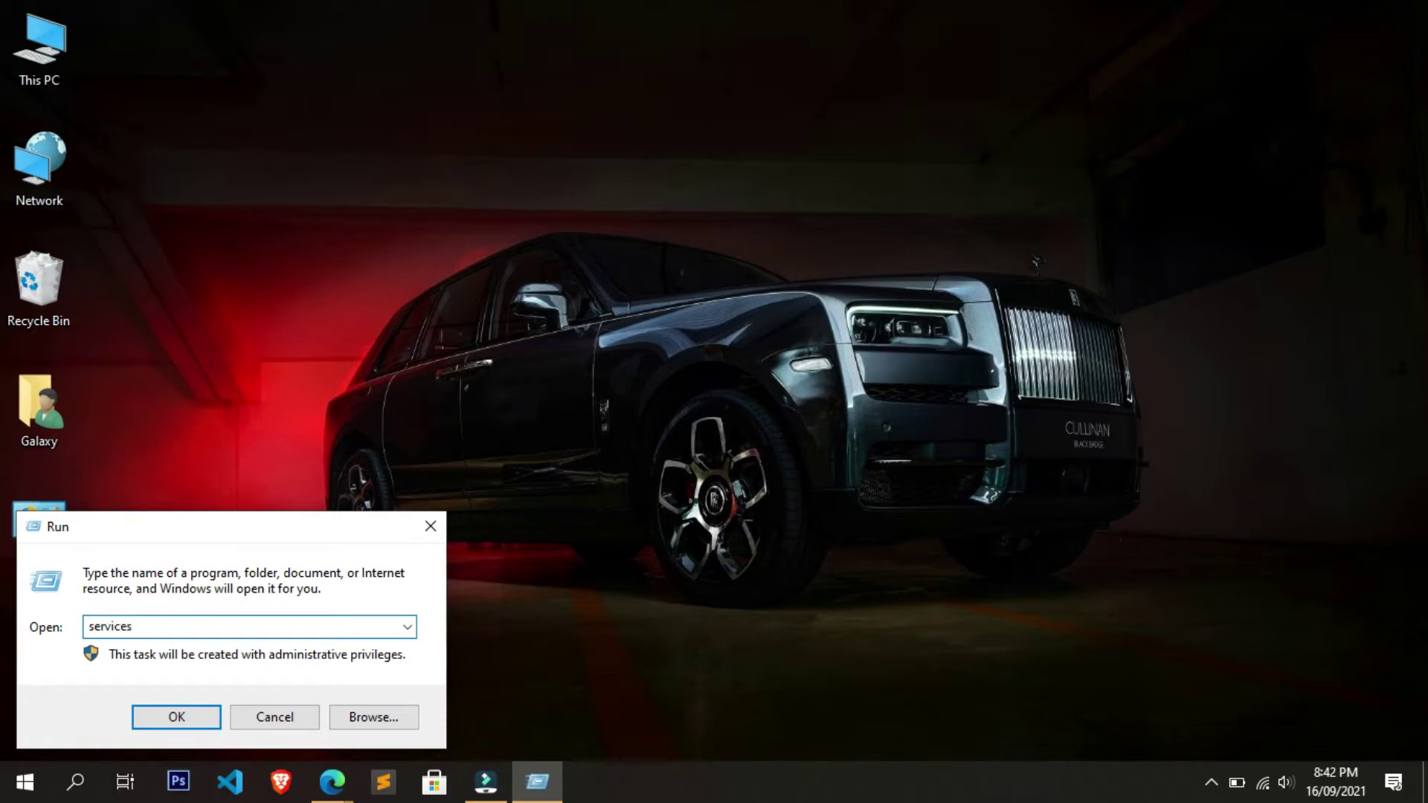
{"action": "type", "text": ".msc"}
{"action": "left_click", "coordinate": [200, 712]}
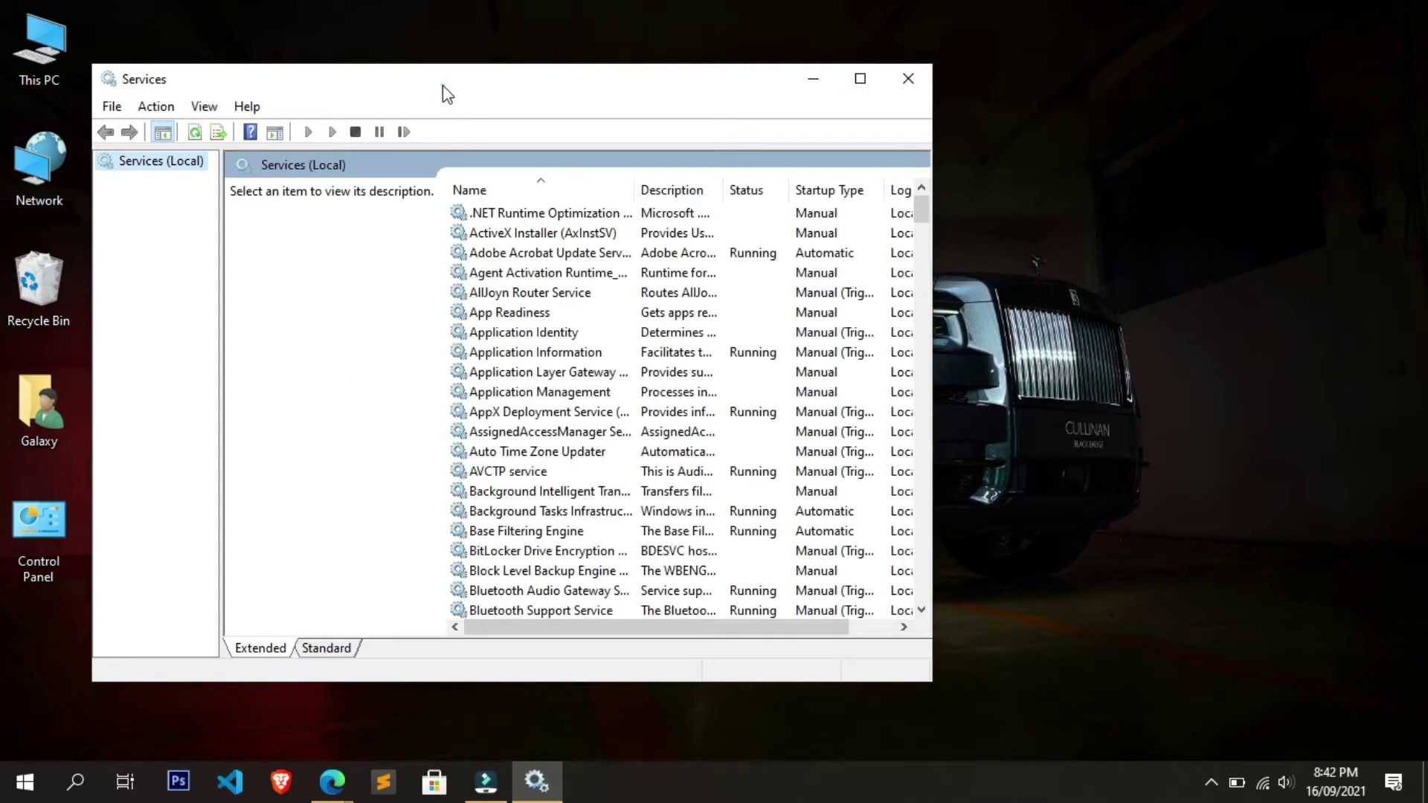
{"action": "left_click_drag", "start_coordinate": [457, 87], "coordinate": [670, 112]}
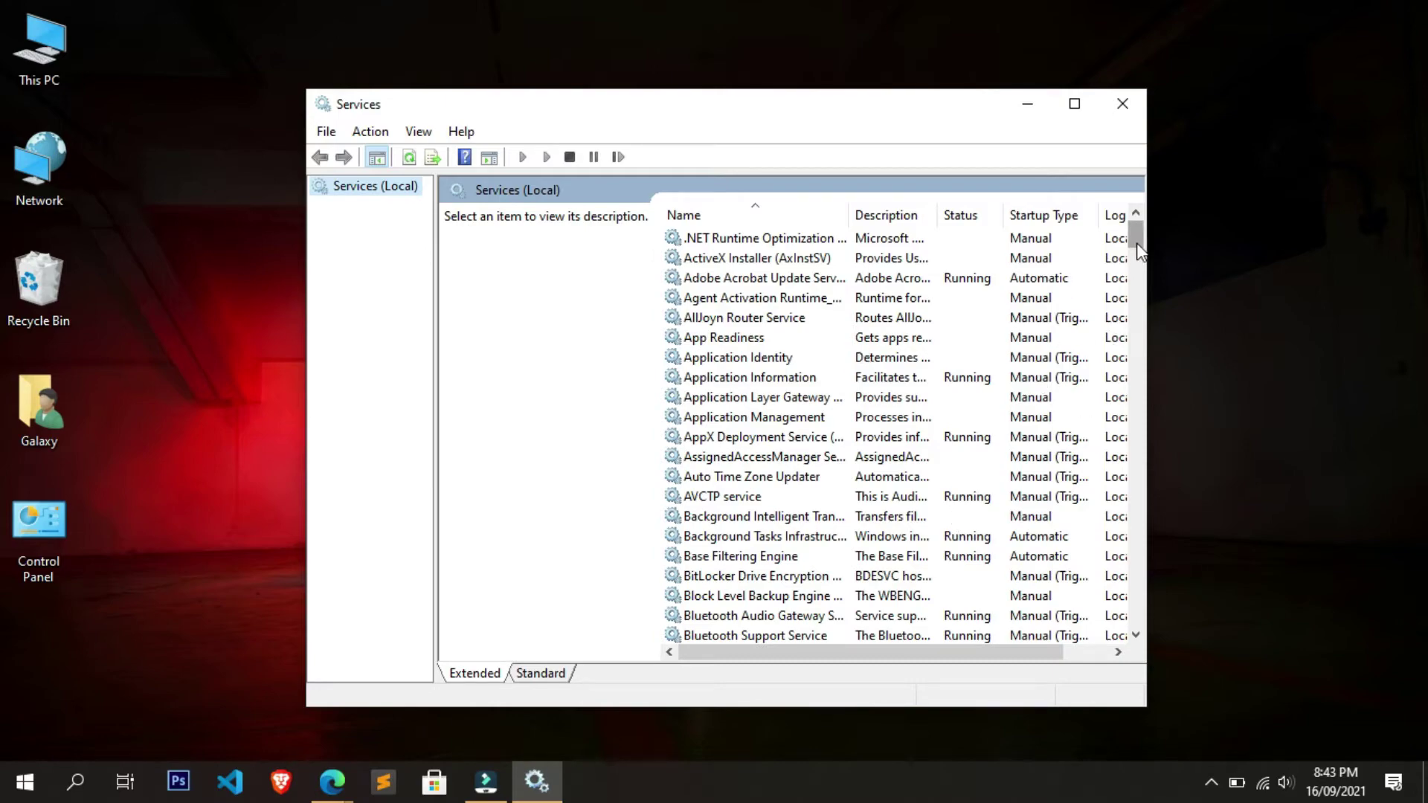
Step: Set the Windows Update service's startup type to Automatic, apply the change and close the Services console
{"action": "left_click_drag", "start_coordinate": [1136, 243], "coordinate": [1140, 599]}
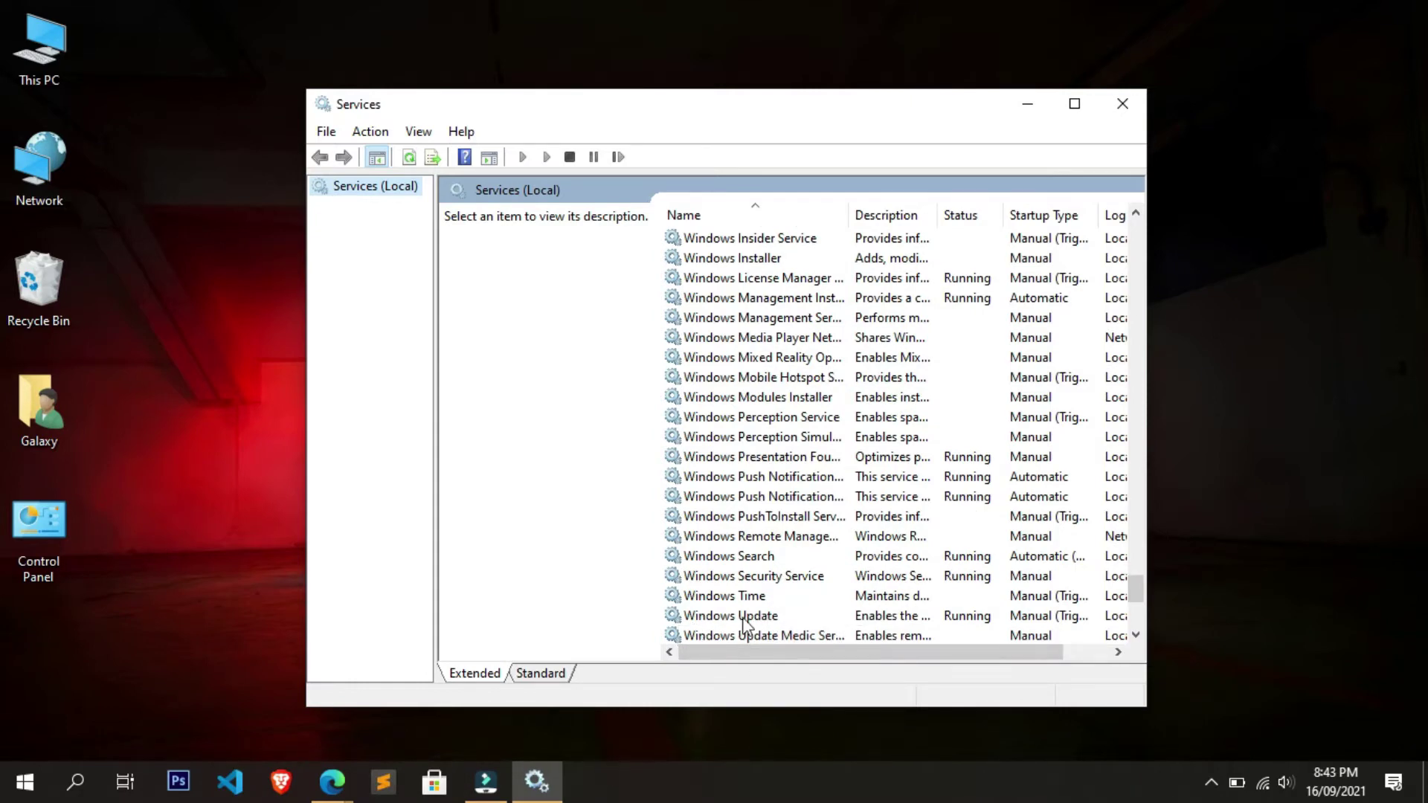
{"action": "left_click", "coordinate": [765, 616]}
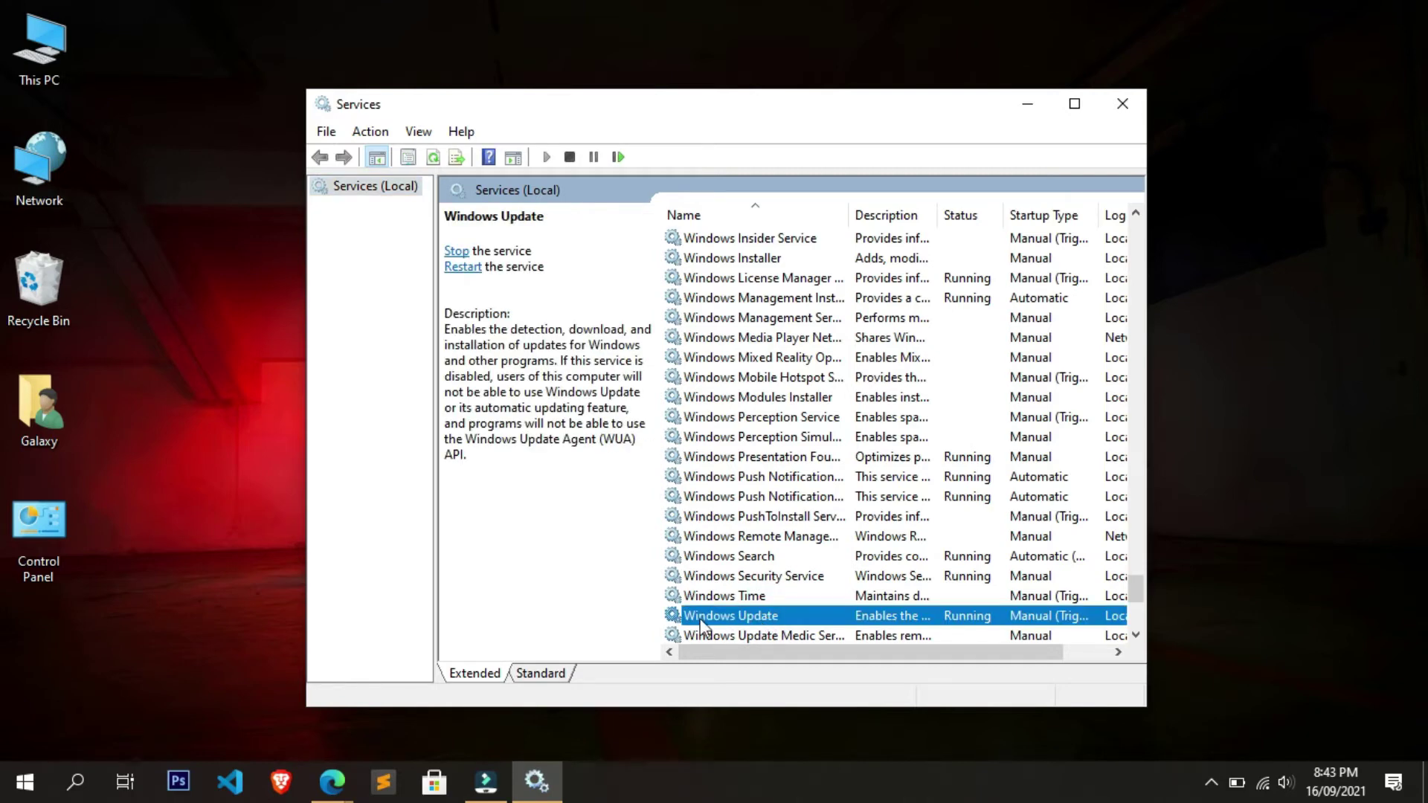
{"action": "double_click", "coordinate": [793, 617]}
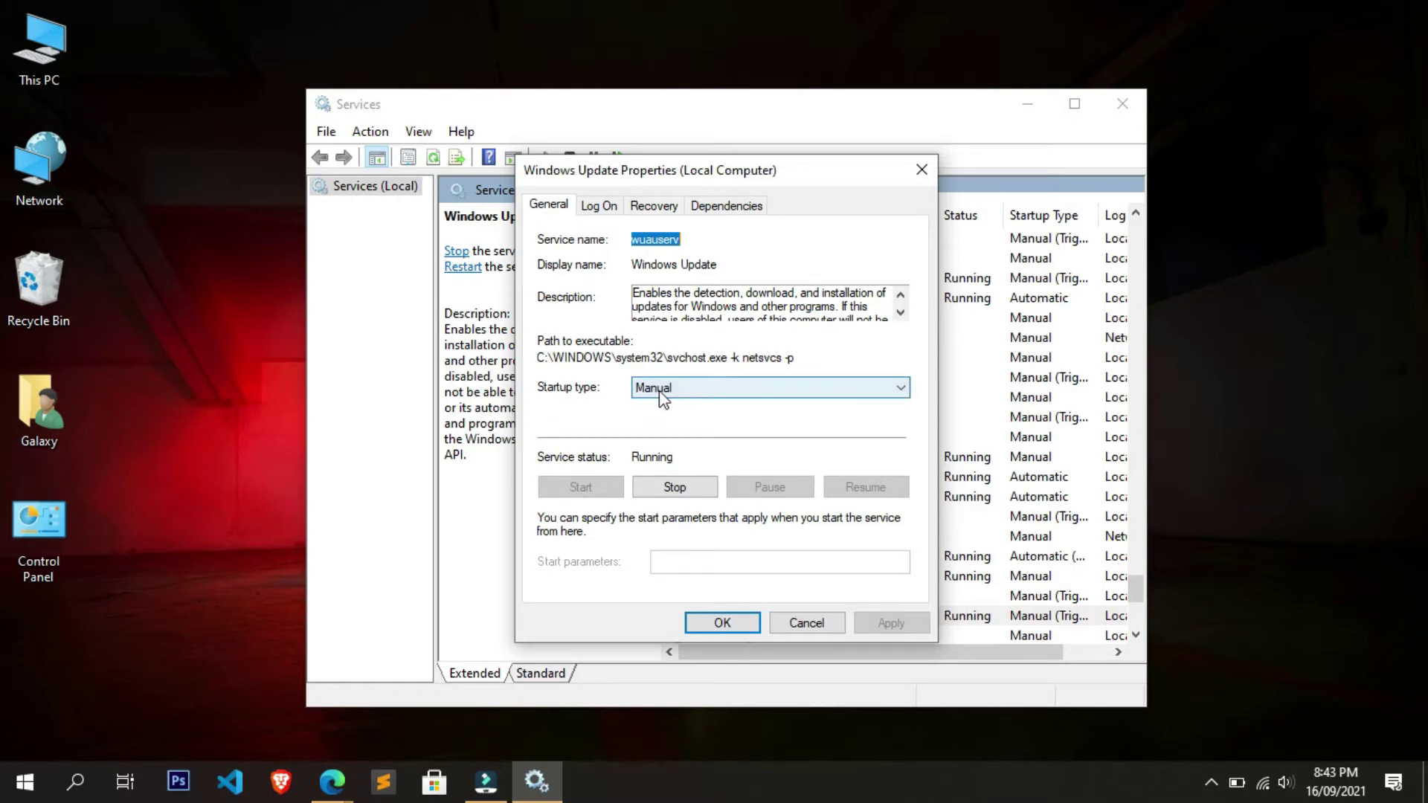
{"action": "left_click", "coordinate": [902, 390]}
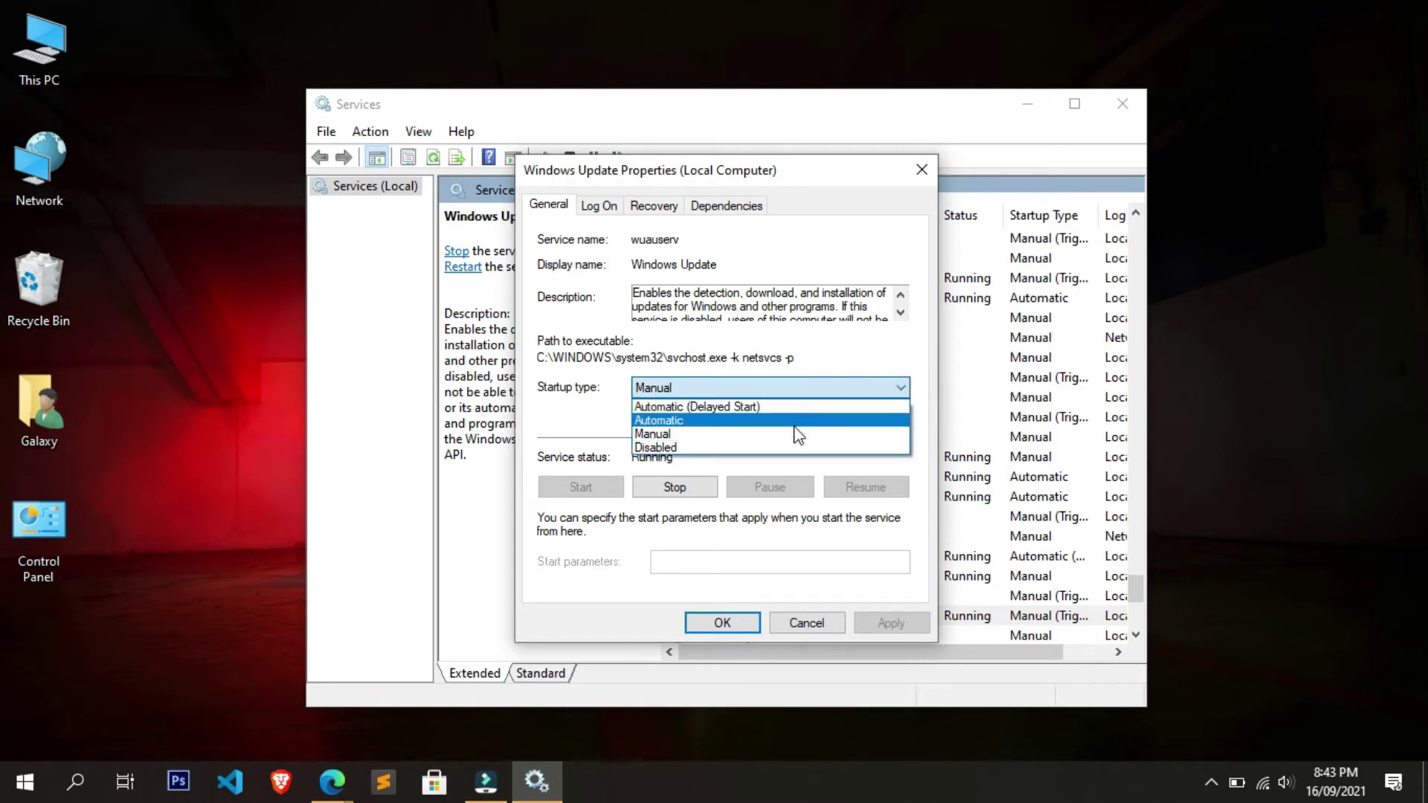
{"action": "left_click", "coordinate": [690, 421]}
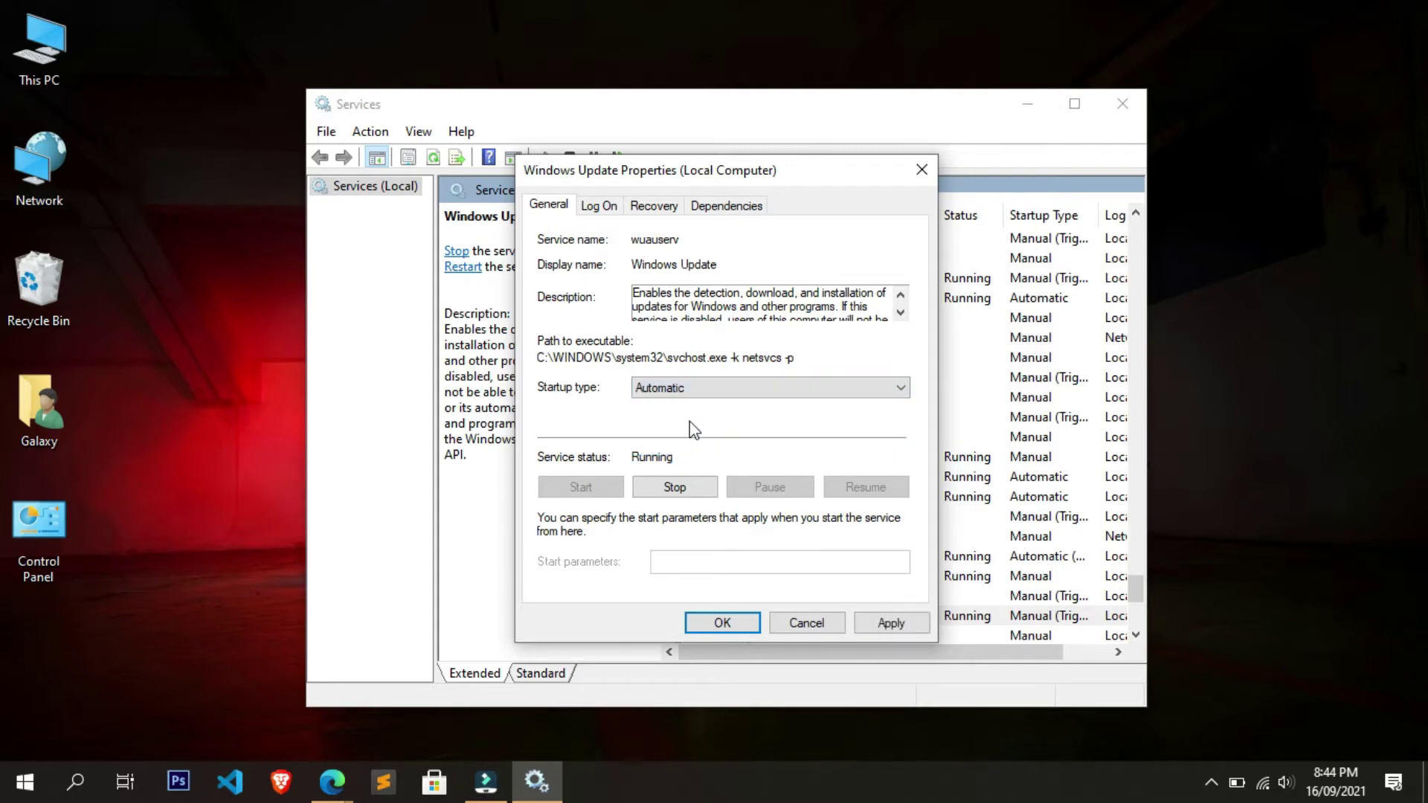
{"action": "left_click", "coordinate": [917, 622]}
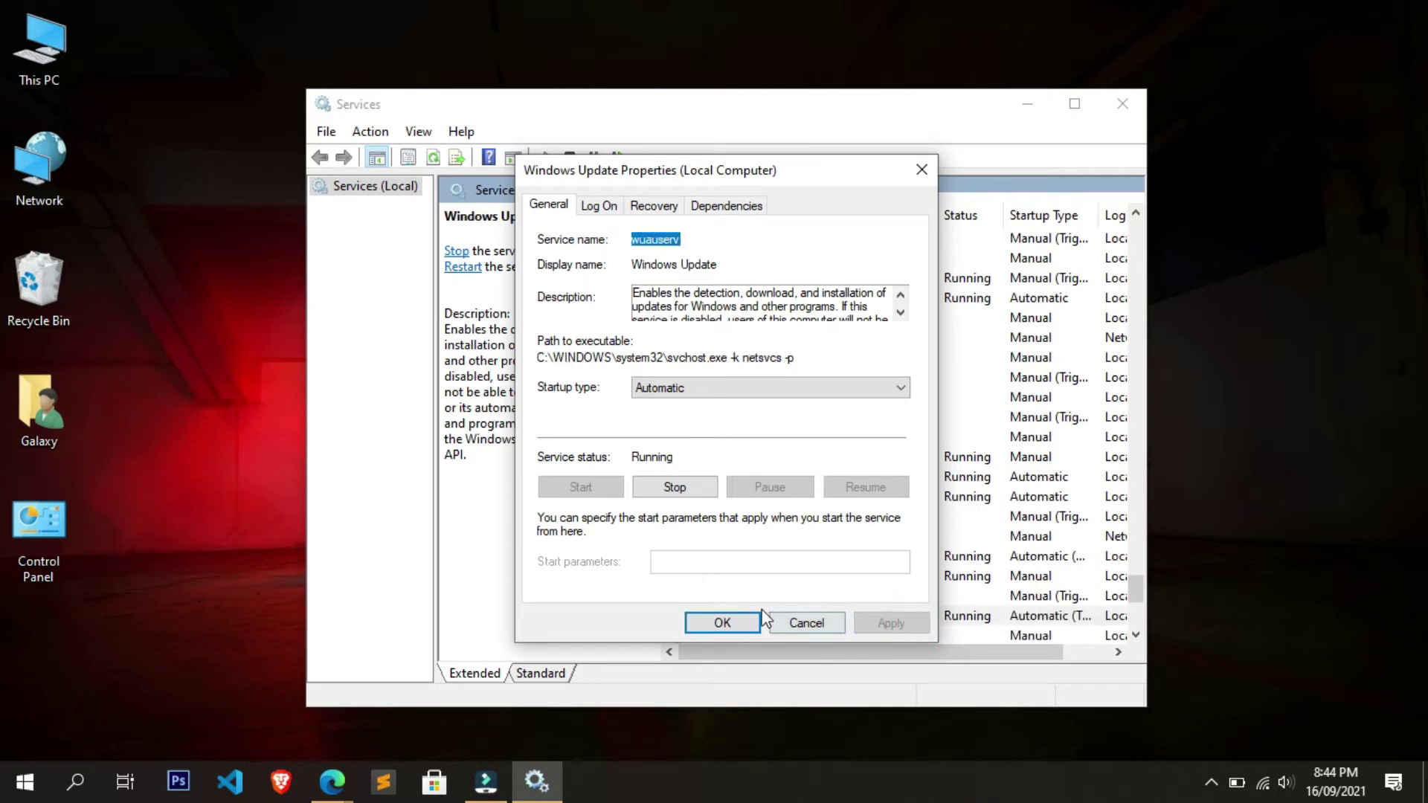
{"action": "left_click", "coordinate": [747, 625]}
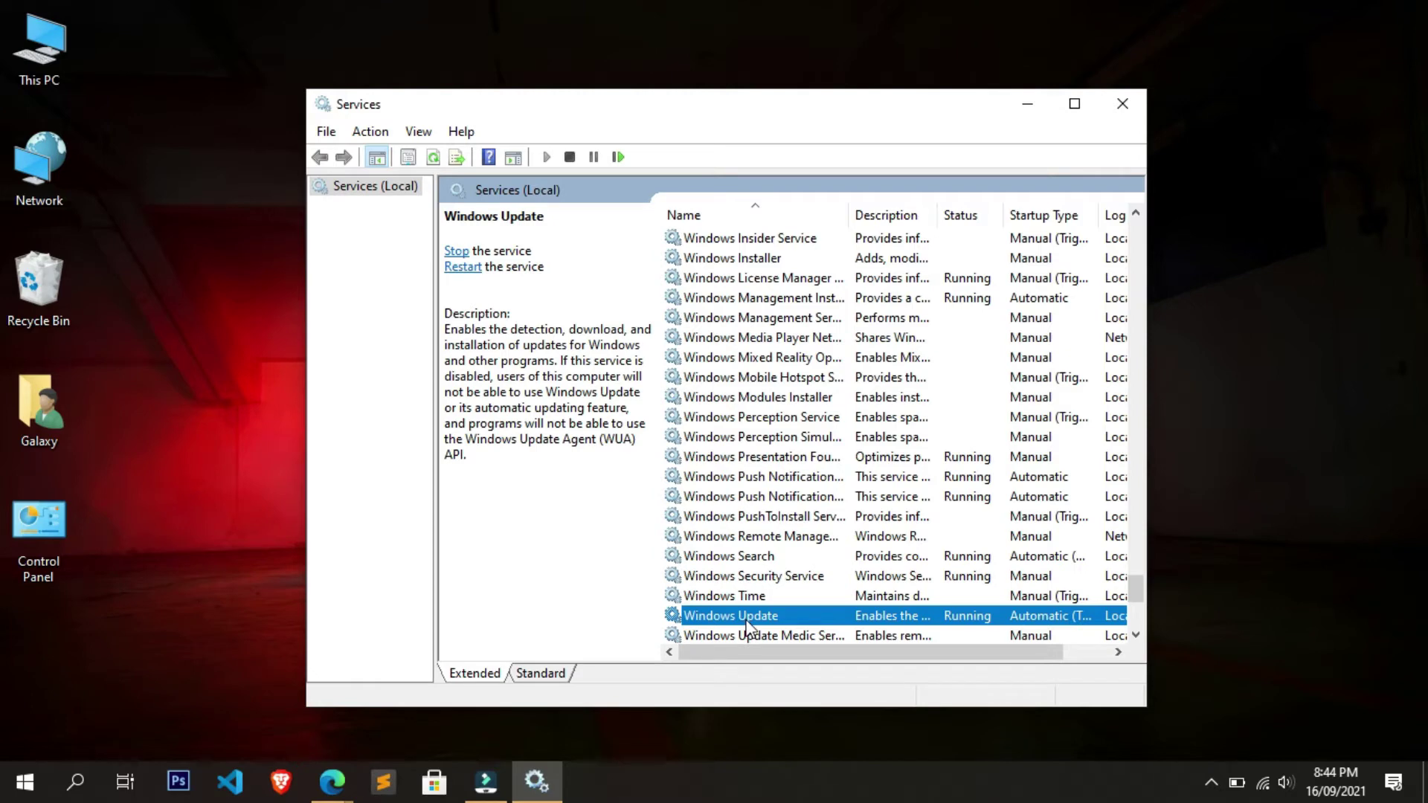
{"action": "left_click", "coordinate": [1123, 105]}
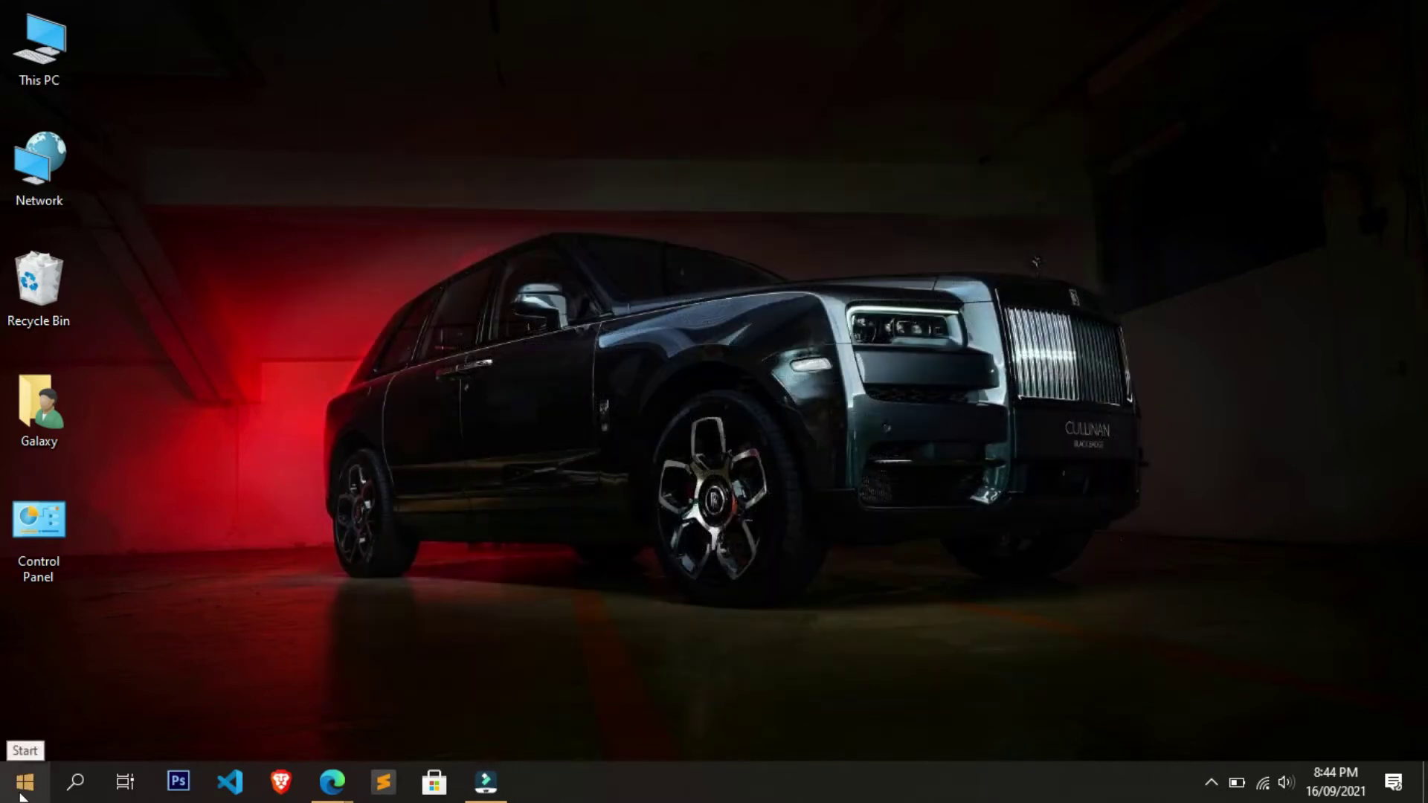
{"action": "left_click", "coordinate": [22, 792]}
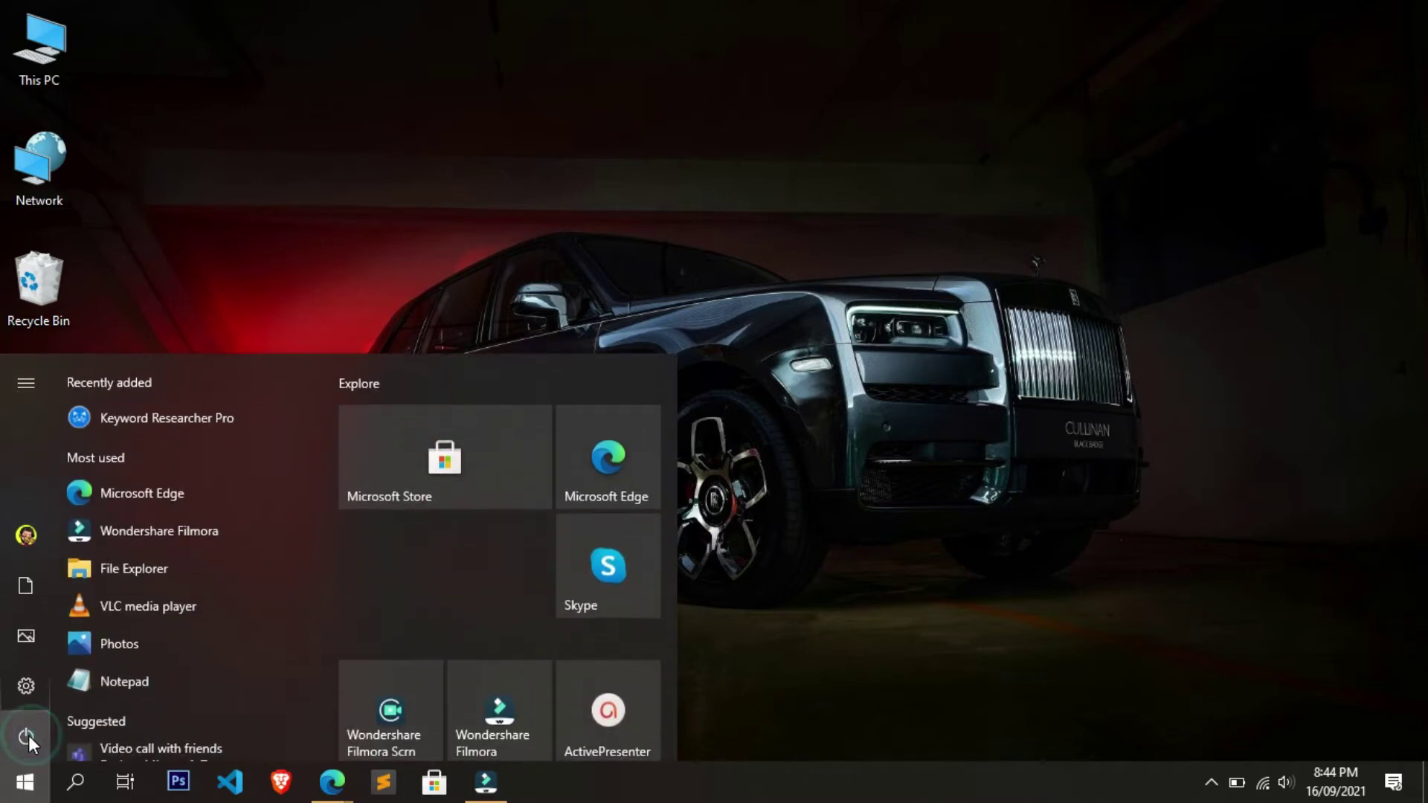
{"action": "left_click", "coordinate": [29, 735]}
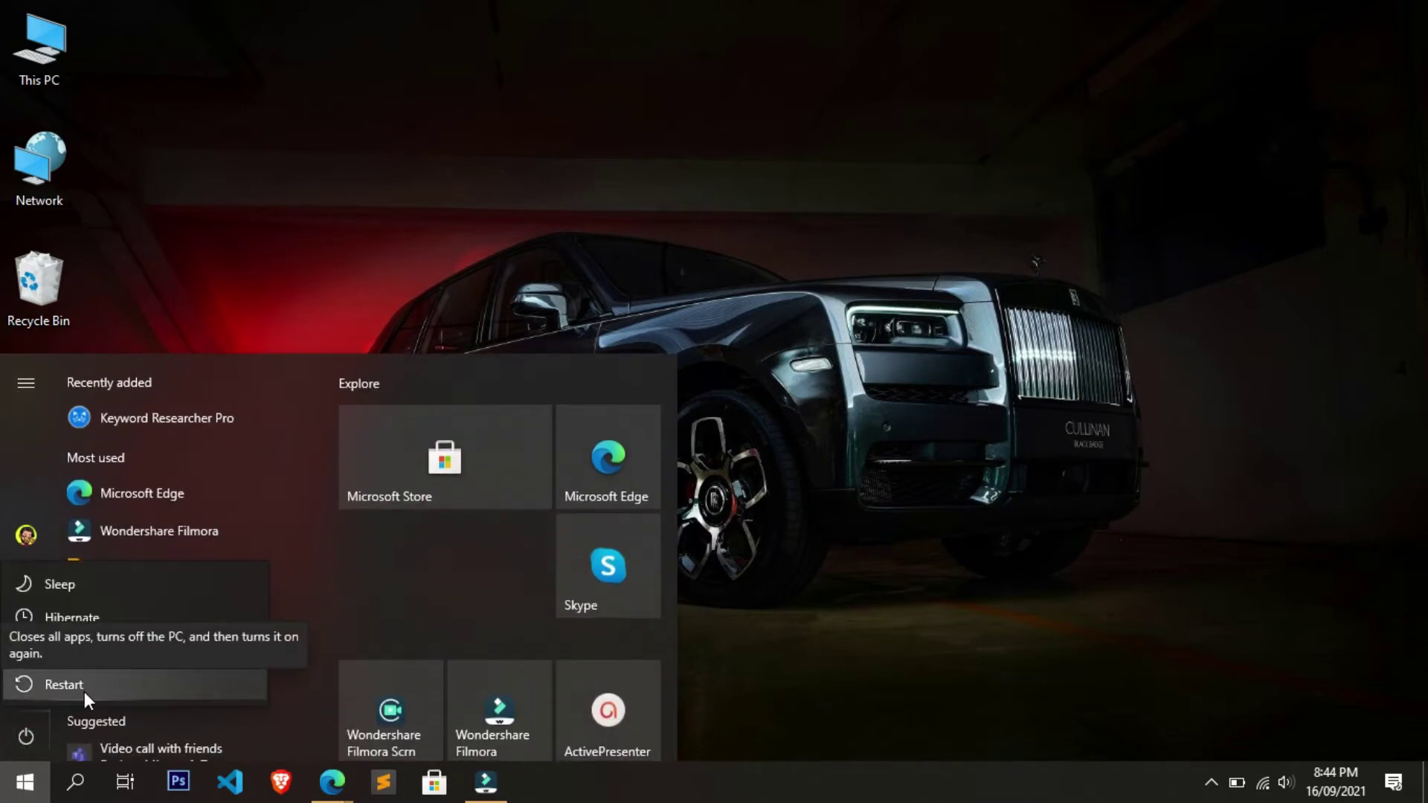
{"action": "left_click", "coordinate": [21, 793]}
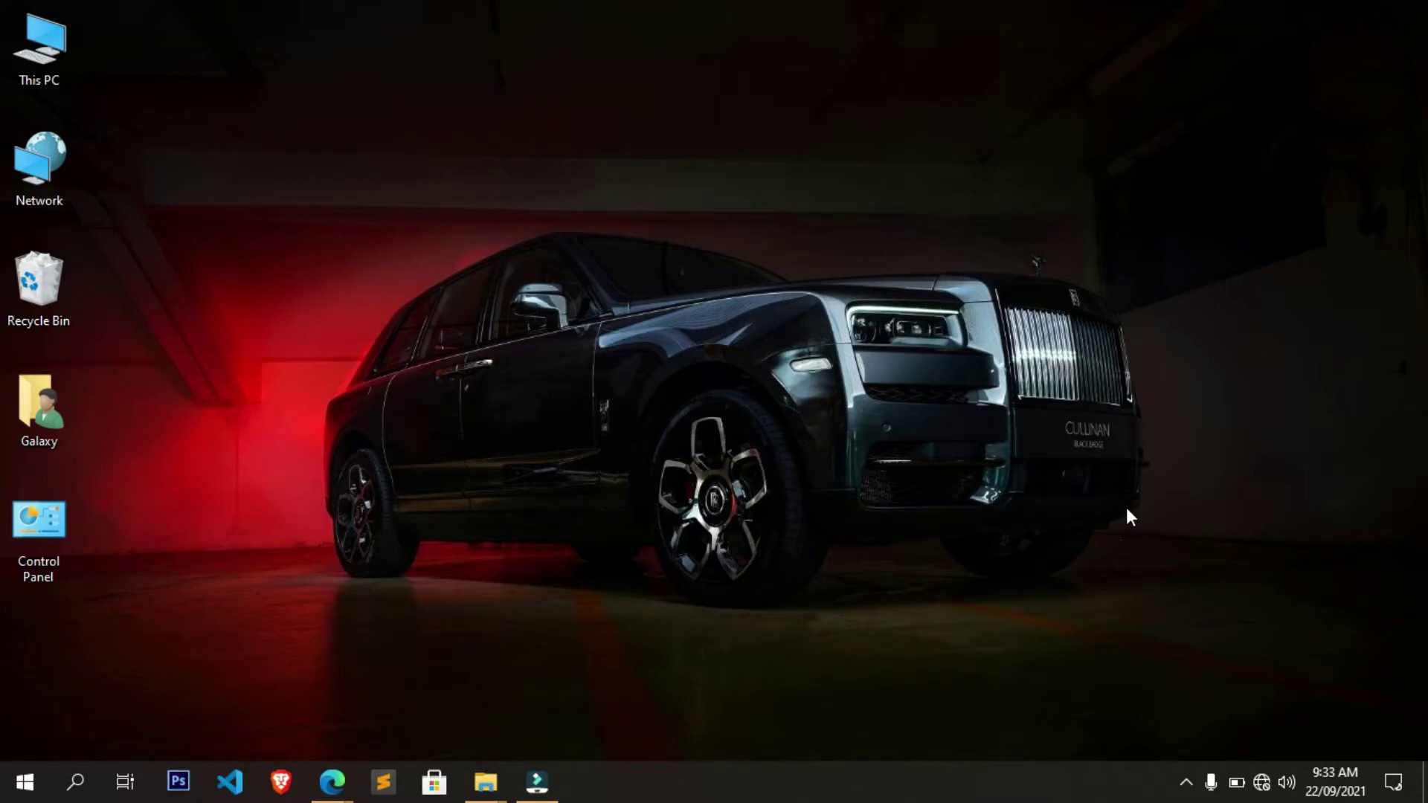
Step: Search Windows for cmd and open Command Prompt as administrator
{"action": "left_click", "coordinate": [78, 785]}
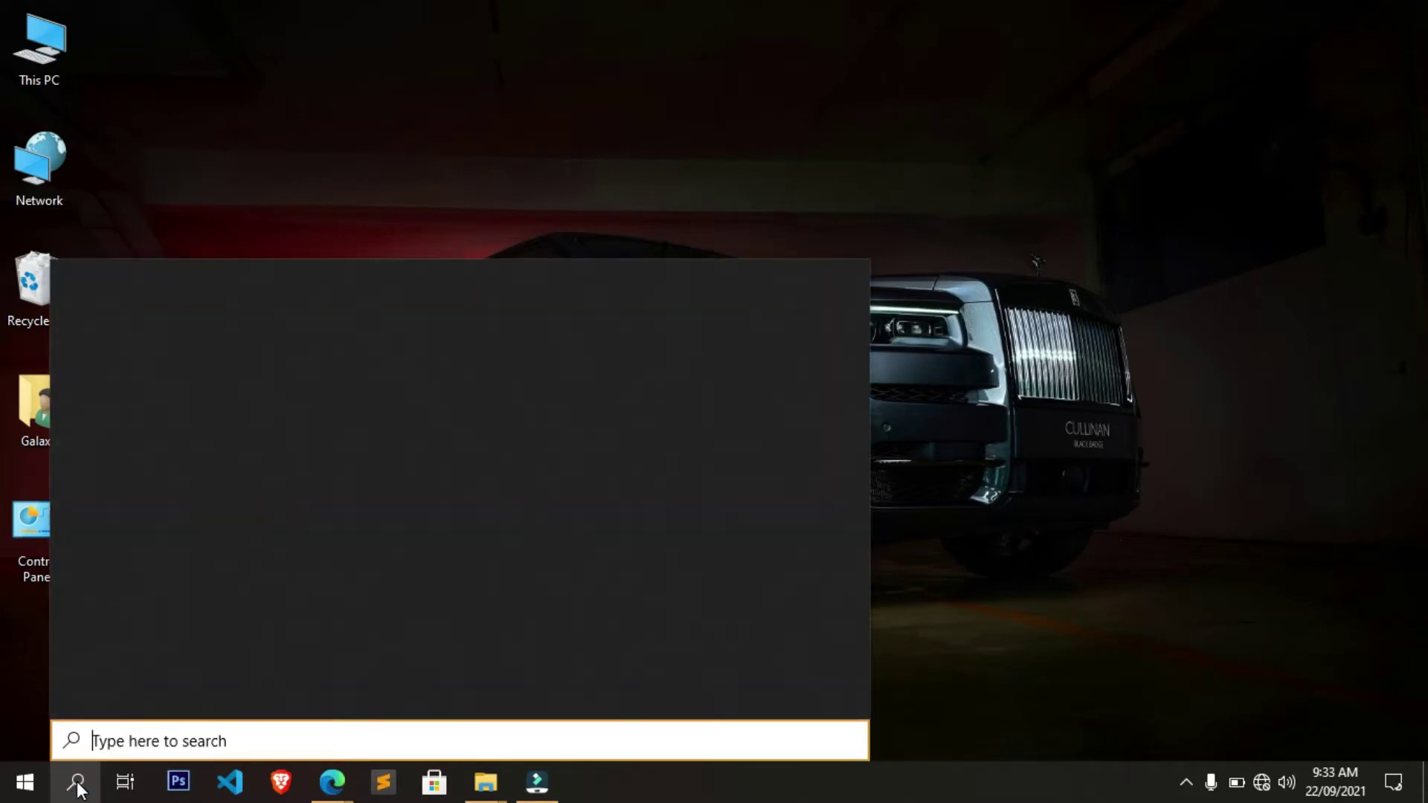
{"action": "type", "text": "cmd"}
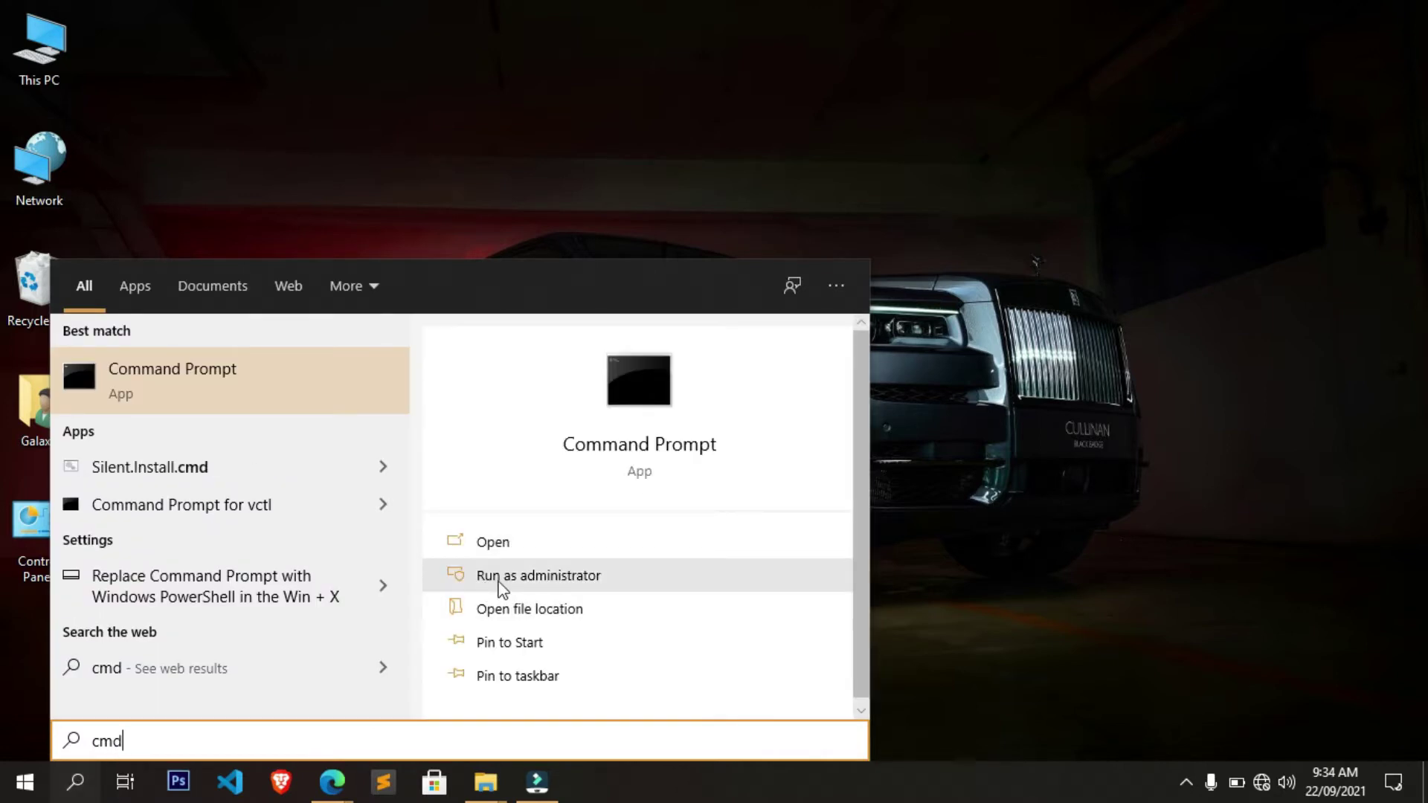
{"action": "left_click", "coordinate": [613, 577]}
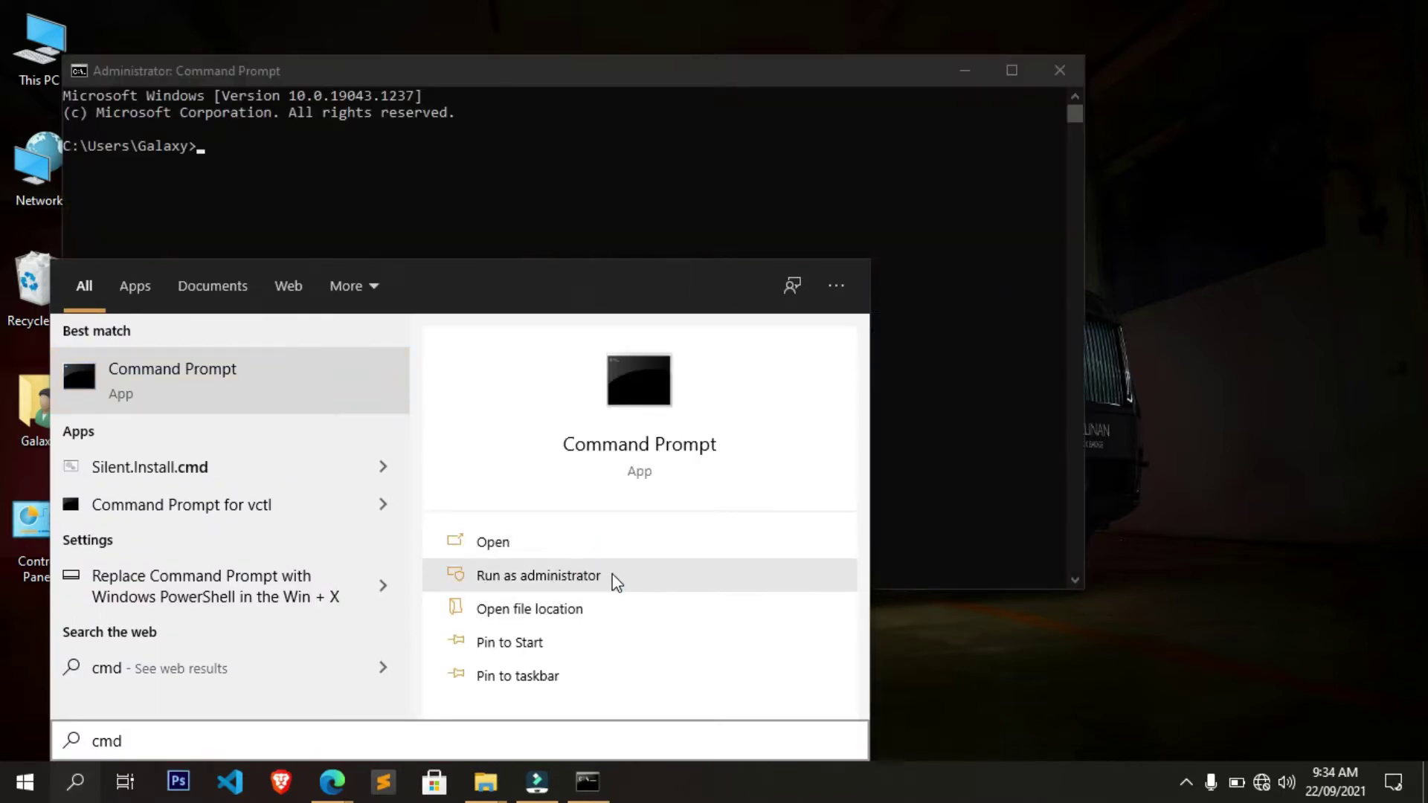
{"action": "left_click_drag", "start_coordinate": [836, 80], "coordinate": [973, 135]}
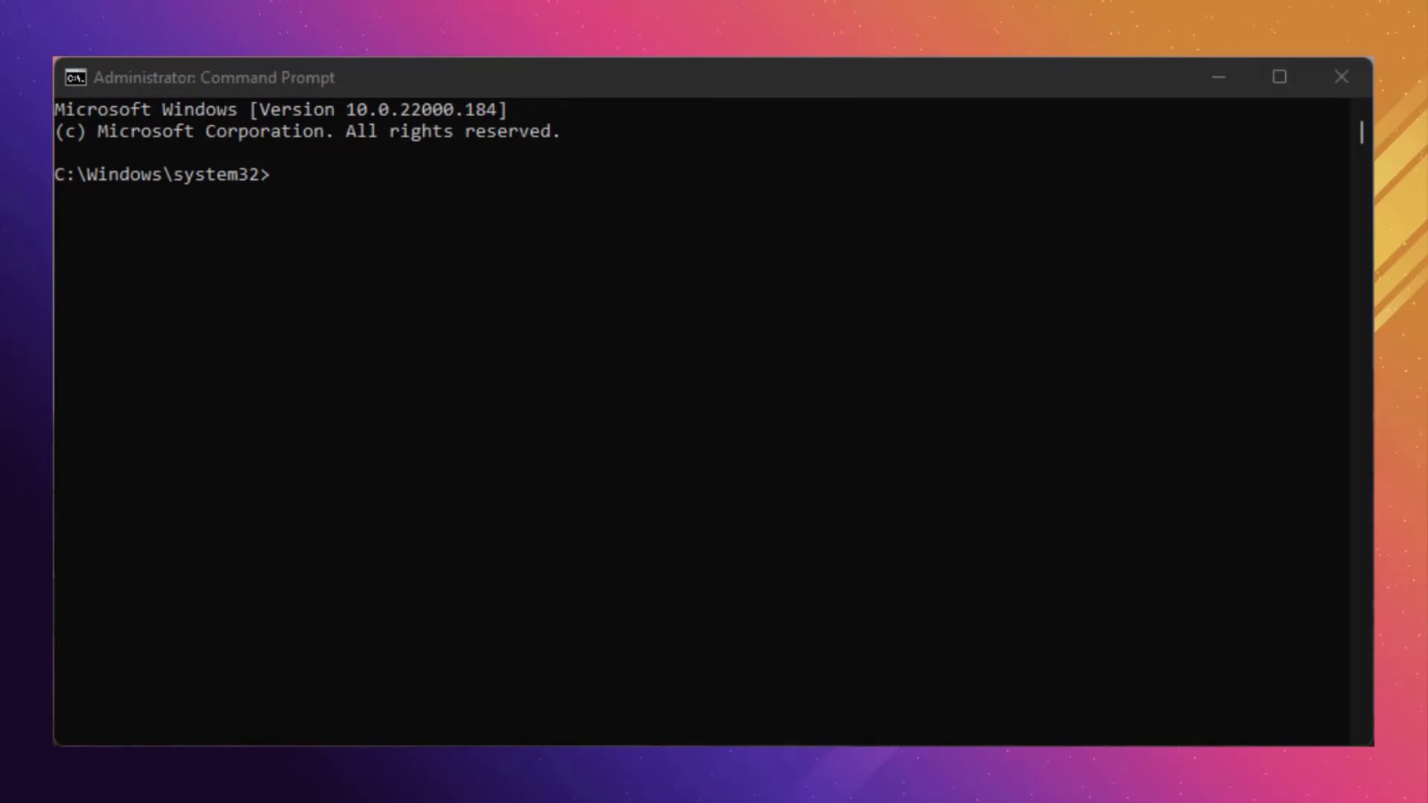
Step: Scan the protected system files by running sfc /scannow in the administrator Command Prompt
{"action": "left_click", "coordinate": [895, 461]}
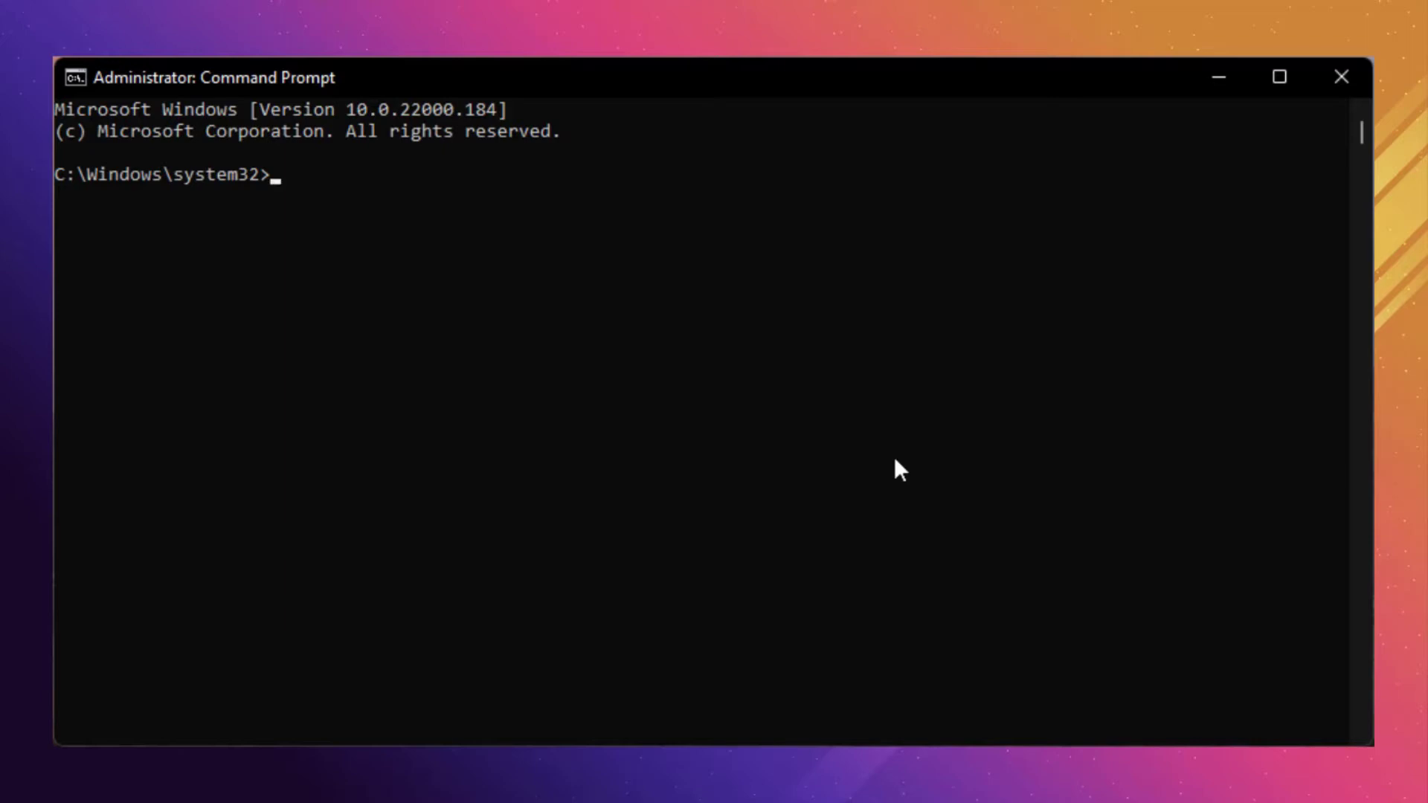
{"action": "type", "text": "sfc /scannow"}
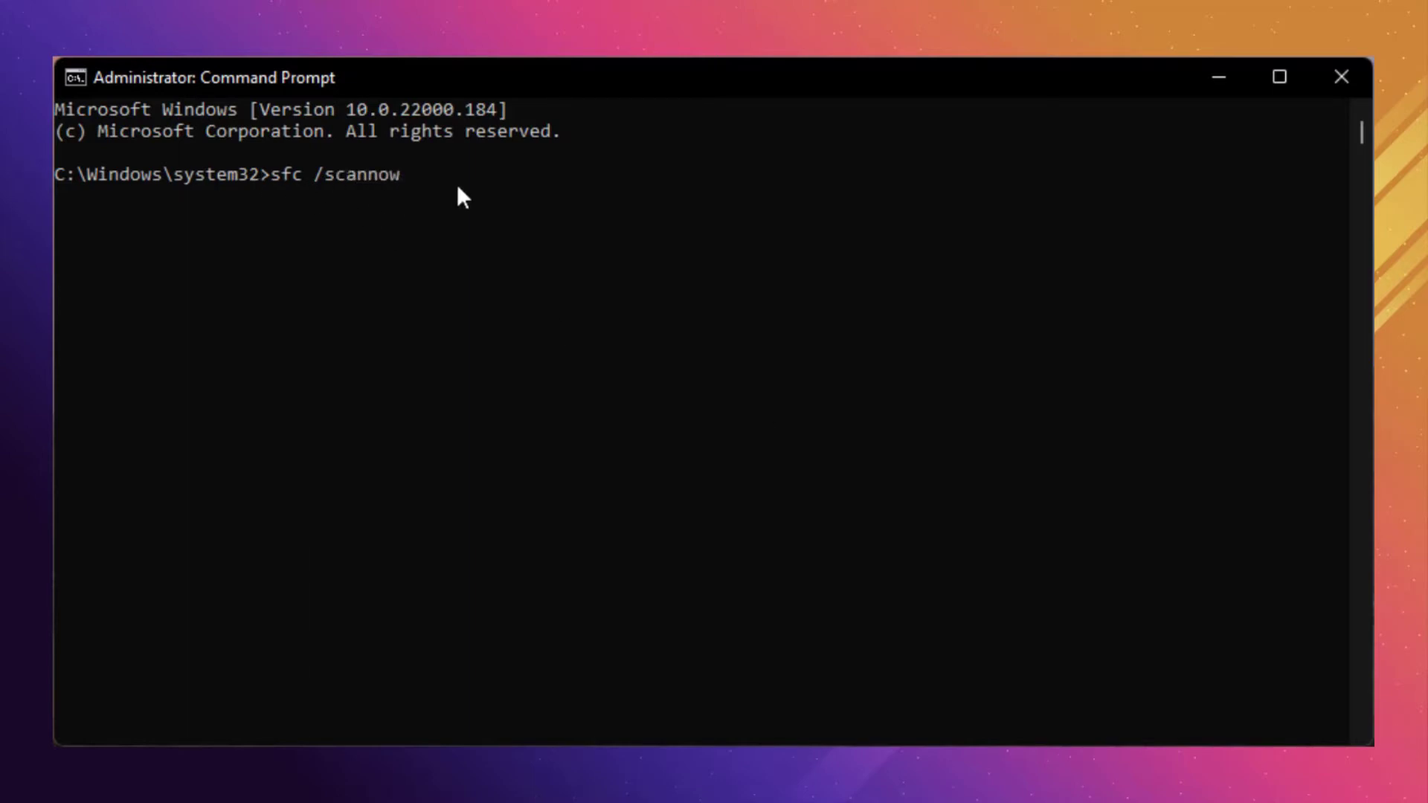
{"action": "key", "text": "Return"}
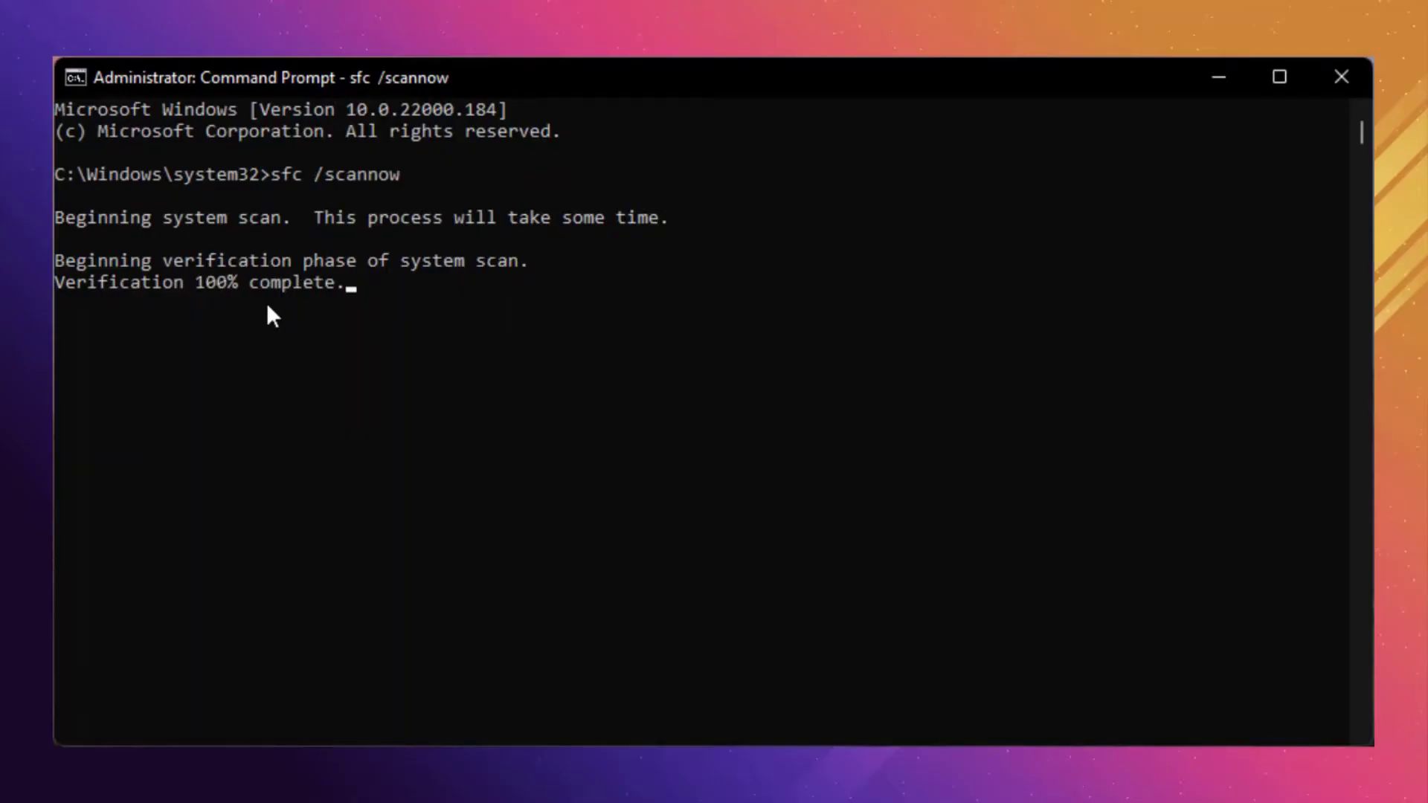
{"action": "left_click", "coordinate": [340, 301]}
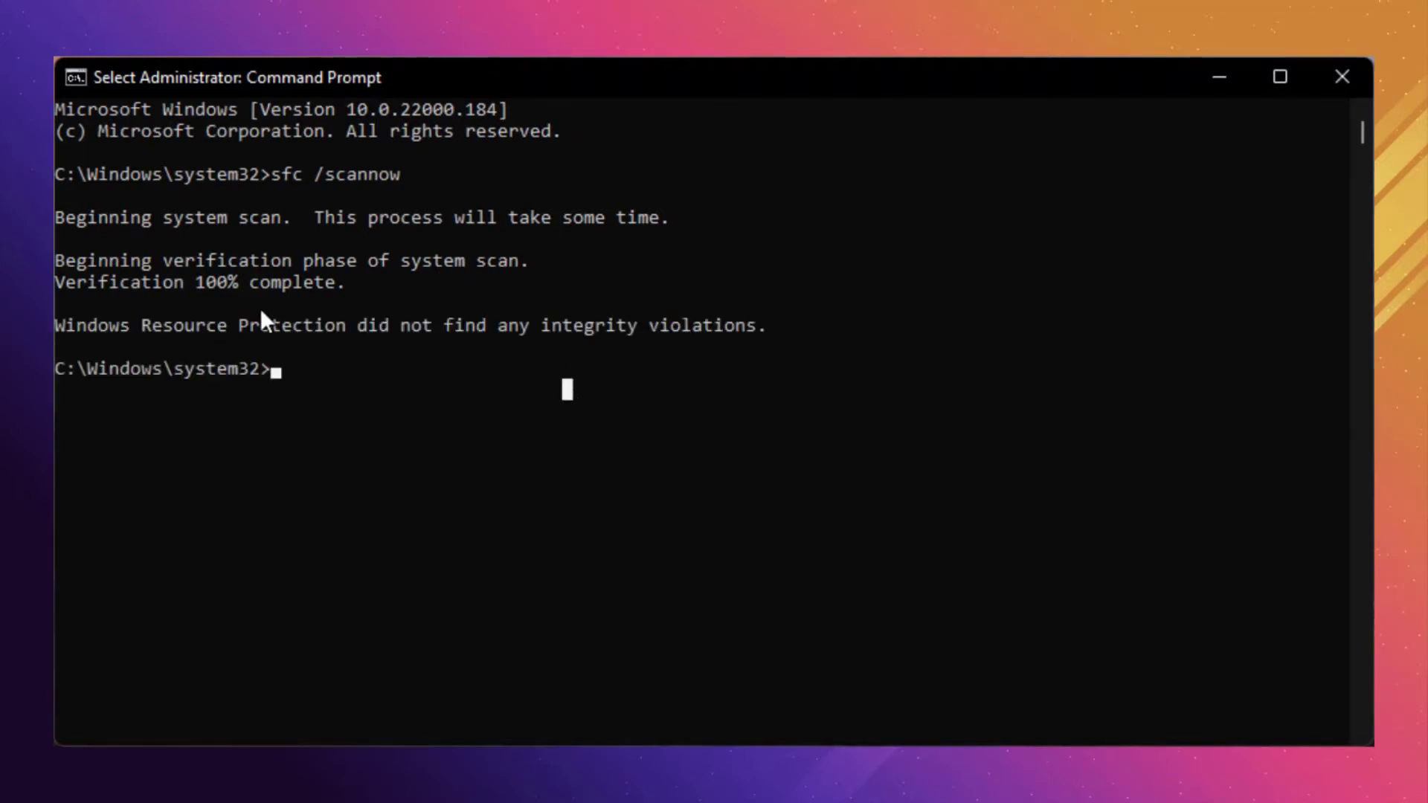
Step: Repair the Windows image by running DISM /Online /Cleanup-Image /RestoreHealth
{"action": "left_click", "coordinate": [371, 350]}
{"action": "left_click", "coordinate": [346, 382]}
{"action": "type", "text": "DISM"}
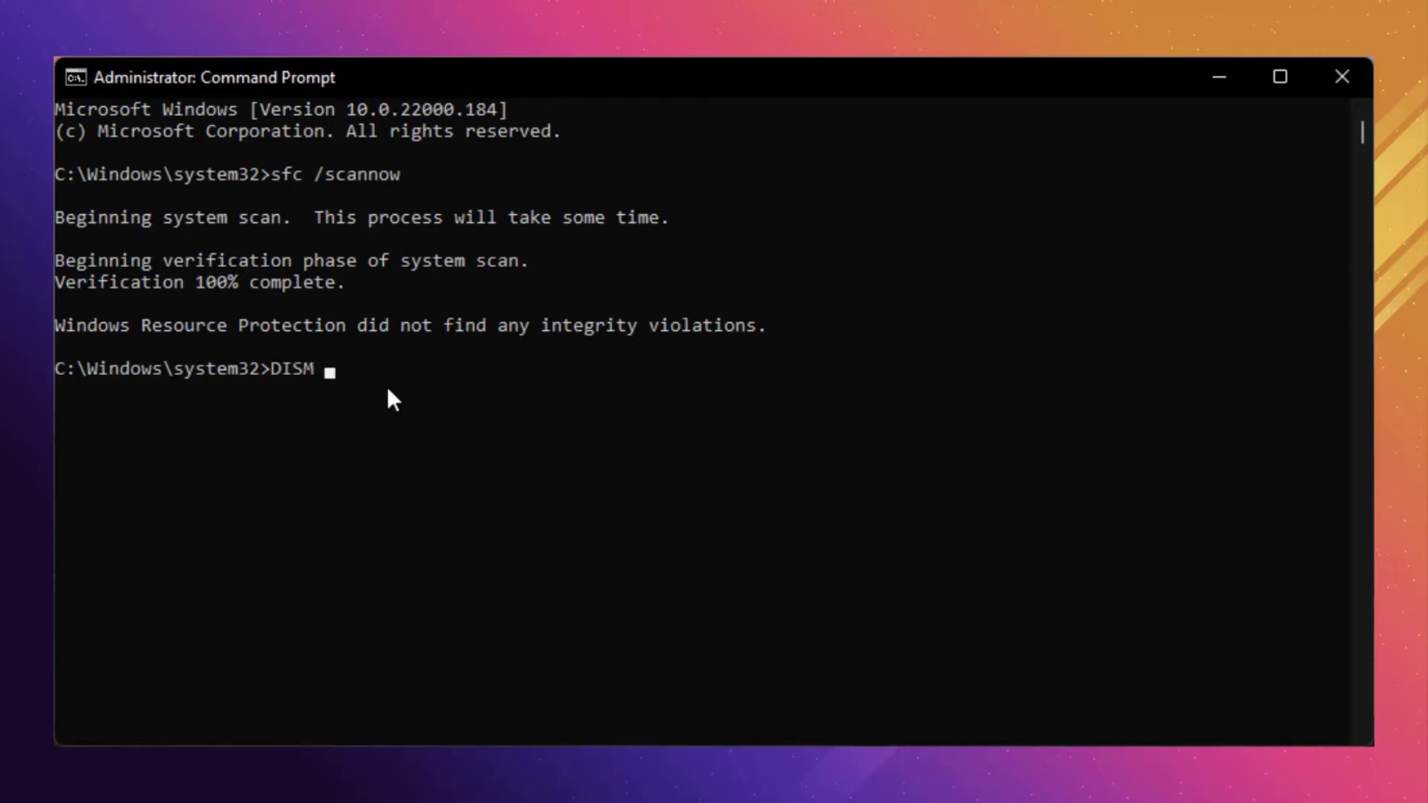
{"action": "type", "text": " /Online /Cleanu"}
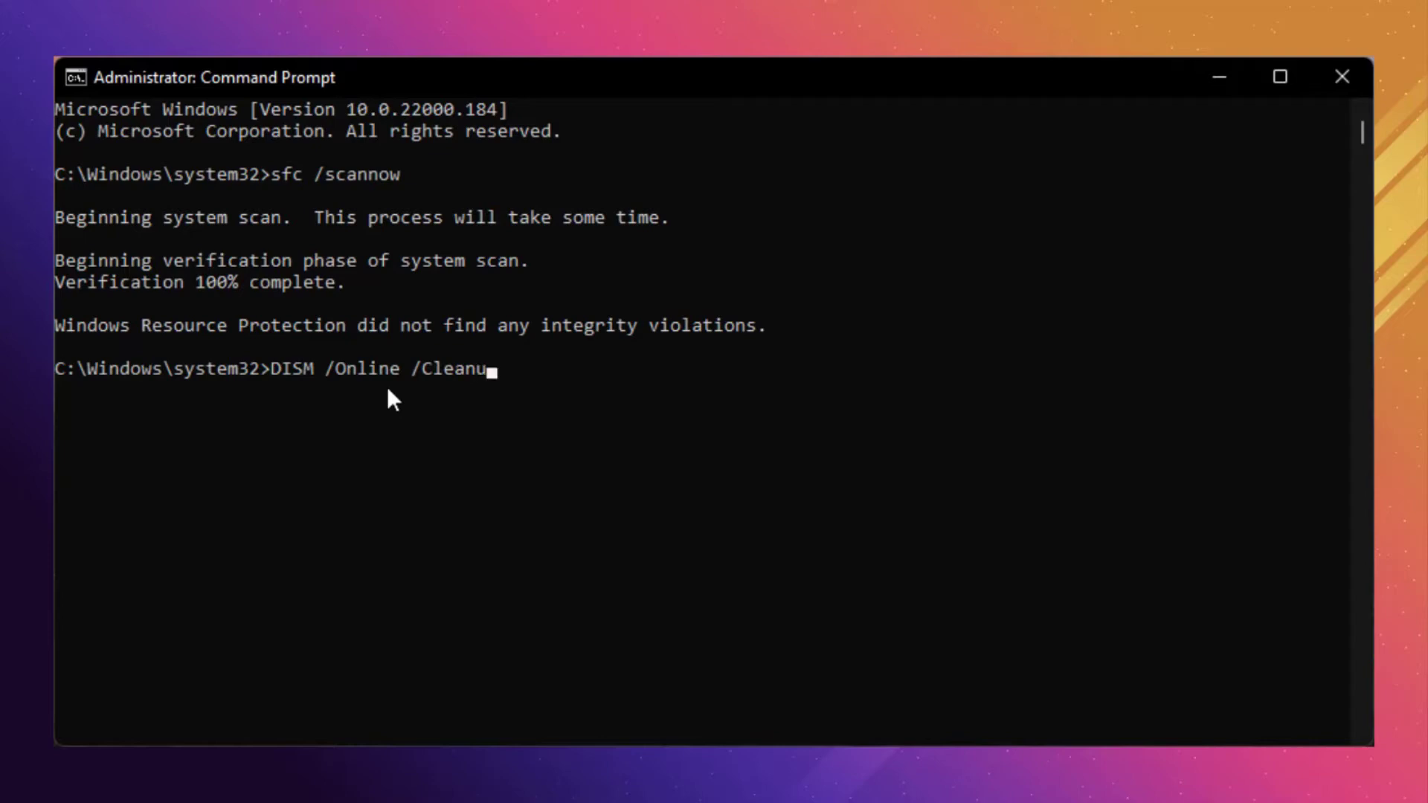
{"action": "type", "text": "p-Image /Re"}
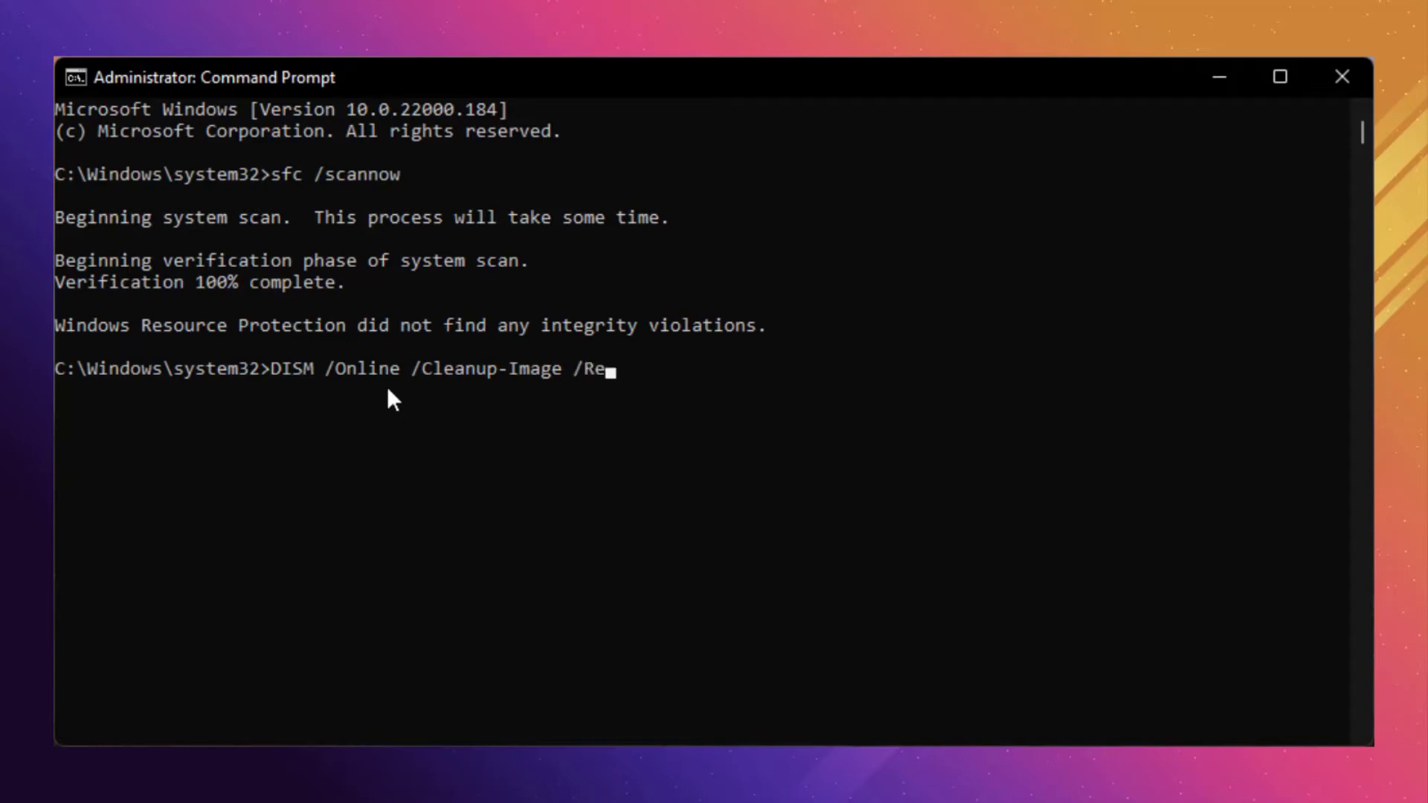
{"action": "type", "text": "storeHeal"}
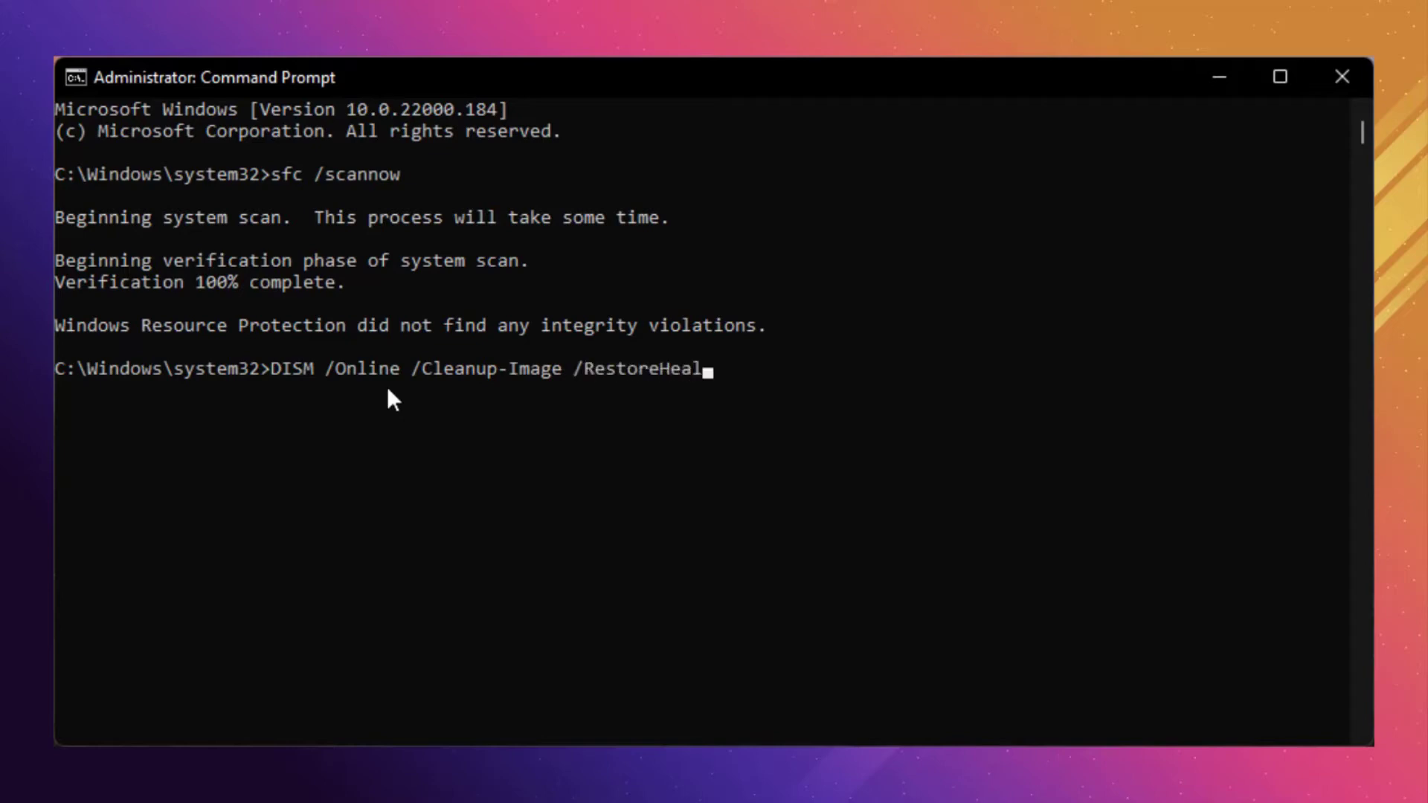
{"action": "type", "text": "th"}
{"action": "key", "text": "Return"}
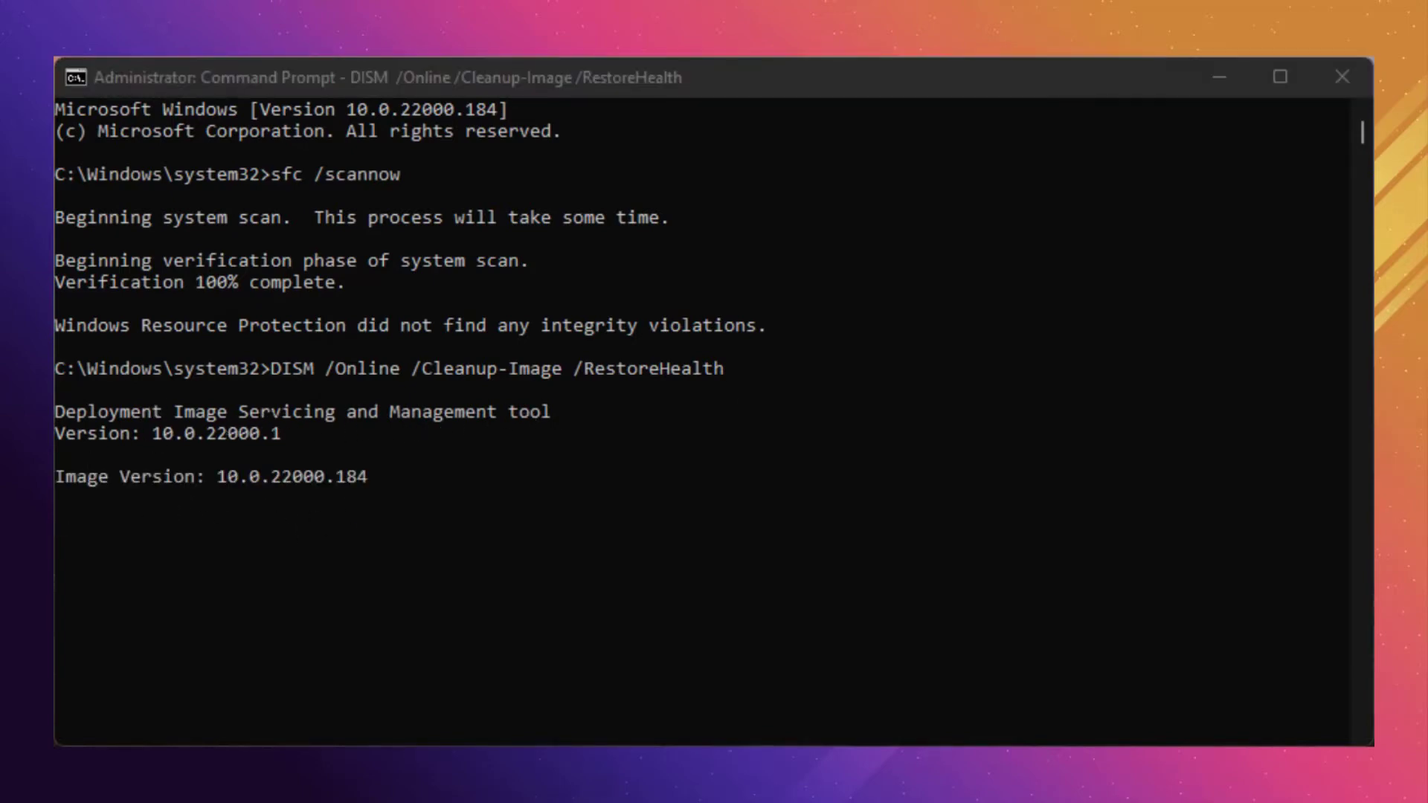
{"action": "left_click", "coordinate": [638, 409]}
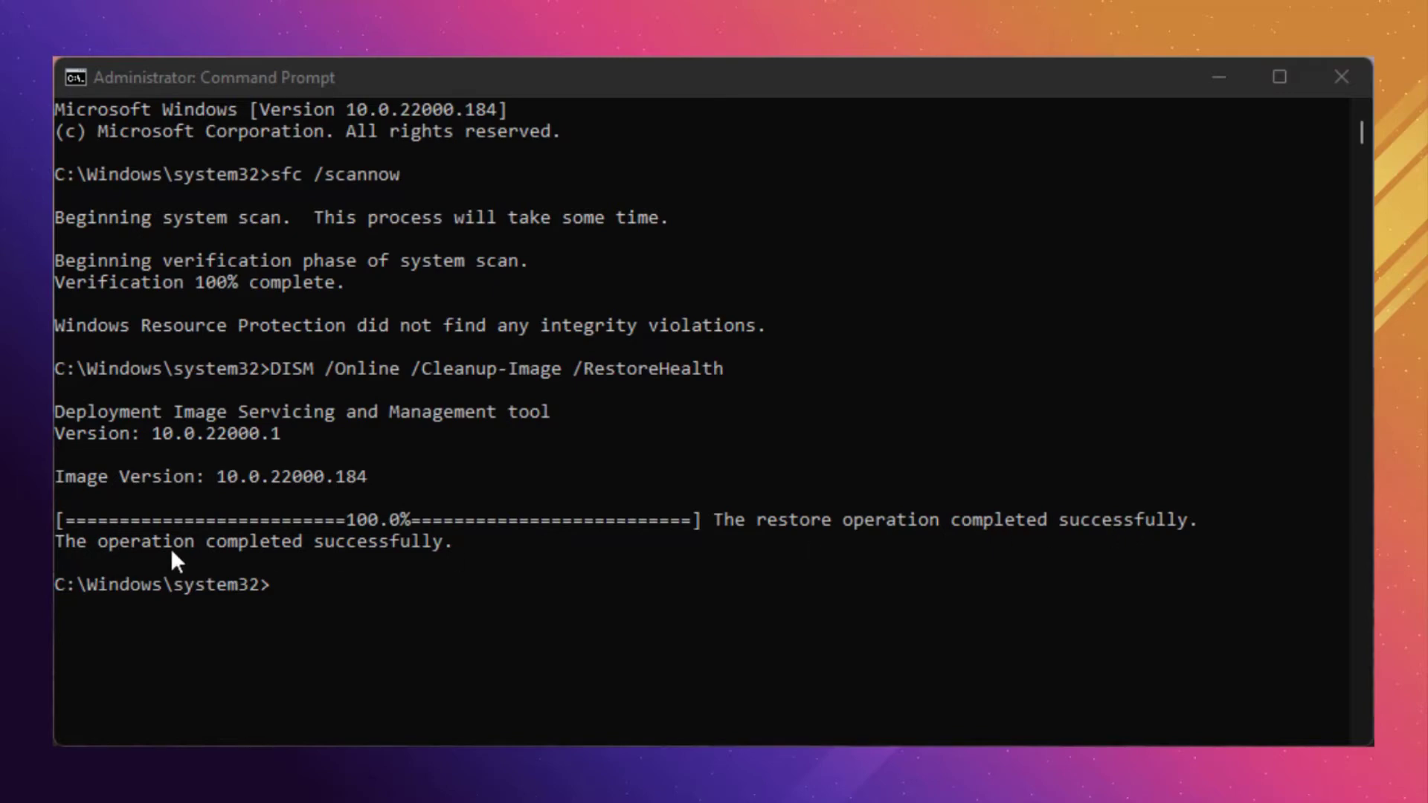
Step: Run net stop wuauserv to stop the Windows Update service
{"action": "left_click", "coordinate": [340, 590]}
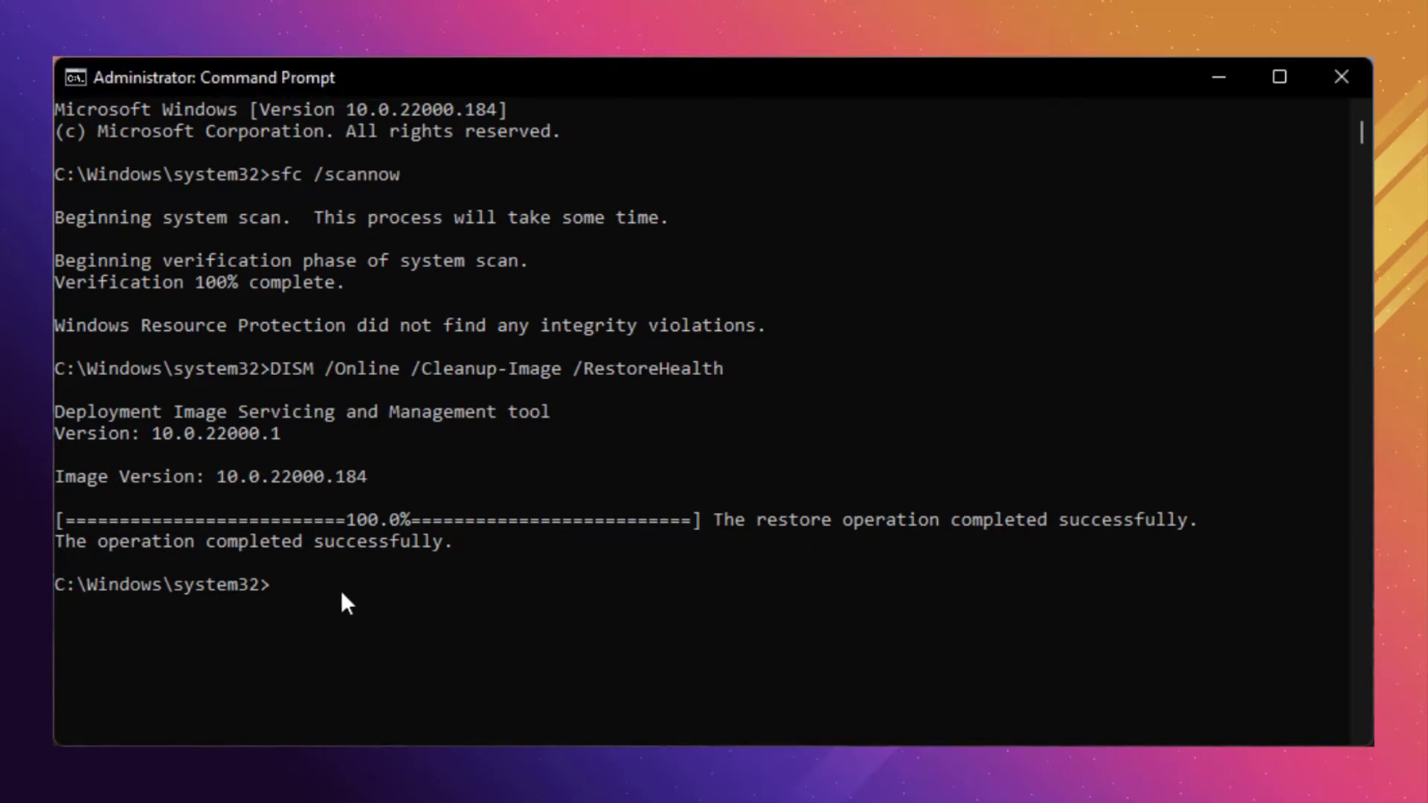
{"action": "type", "text": "net stop wuauserv"}
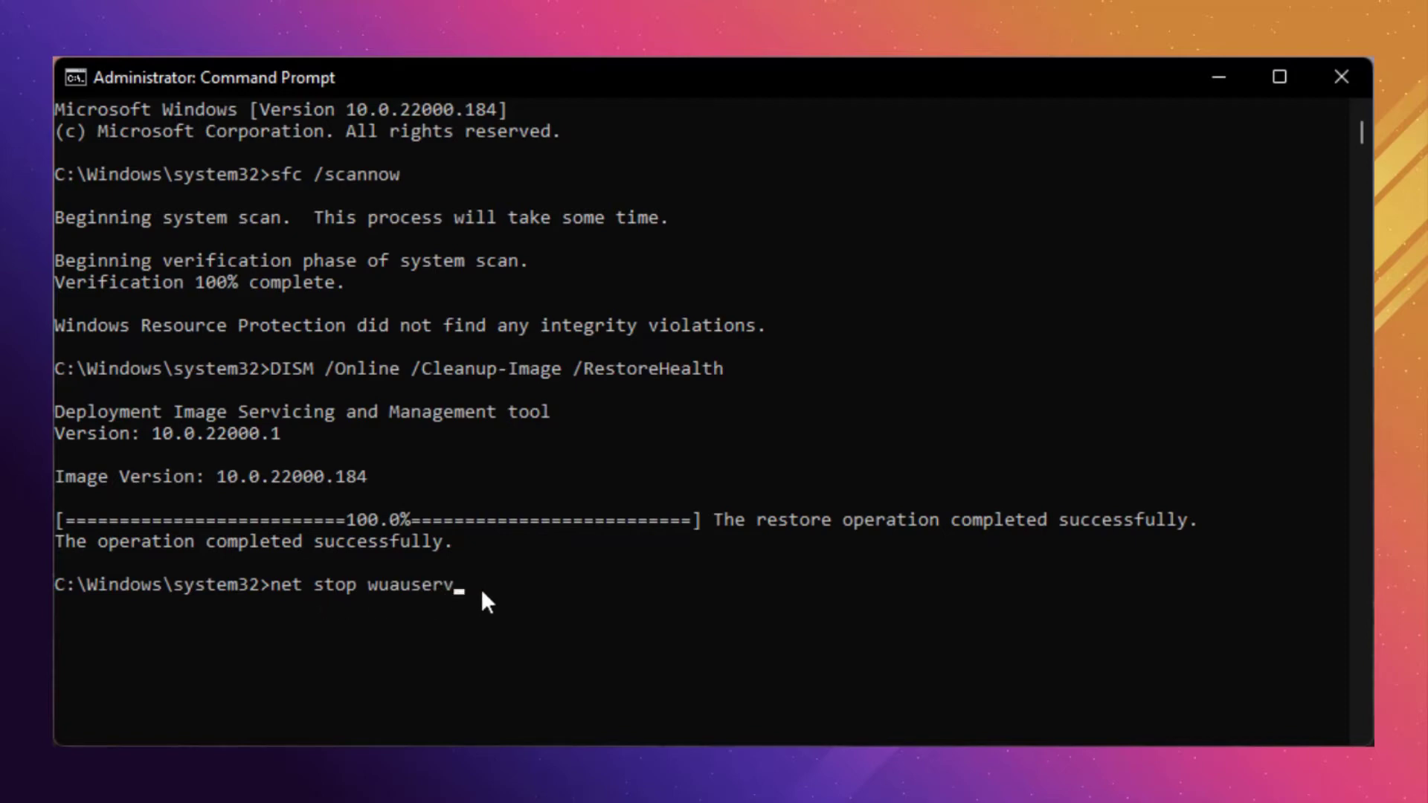
{"action": "key", "text": "Return"}
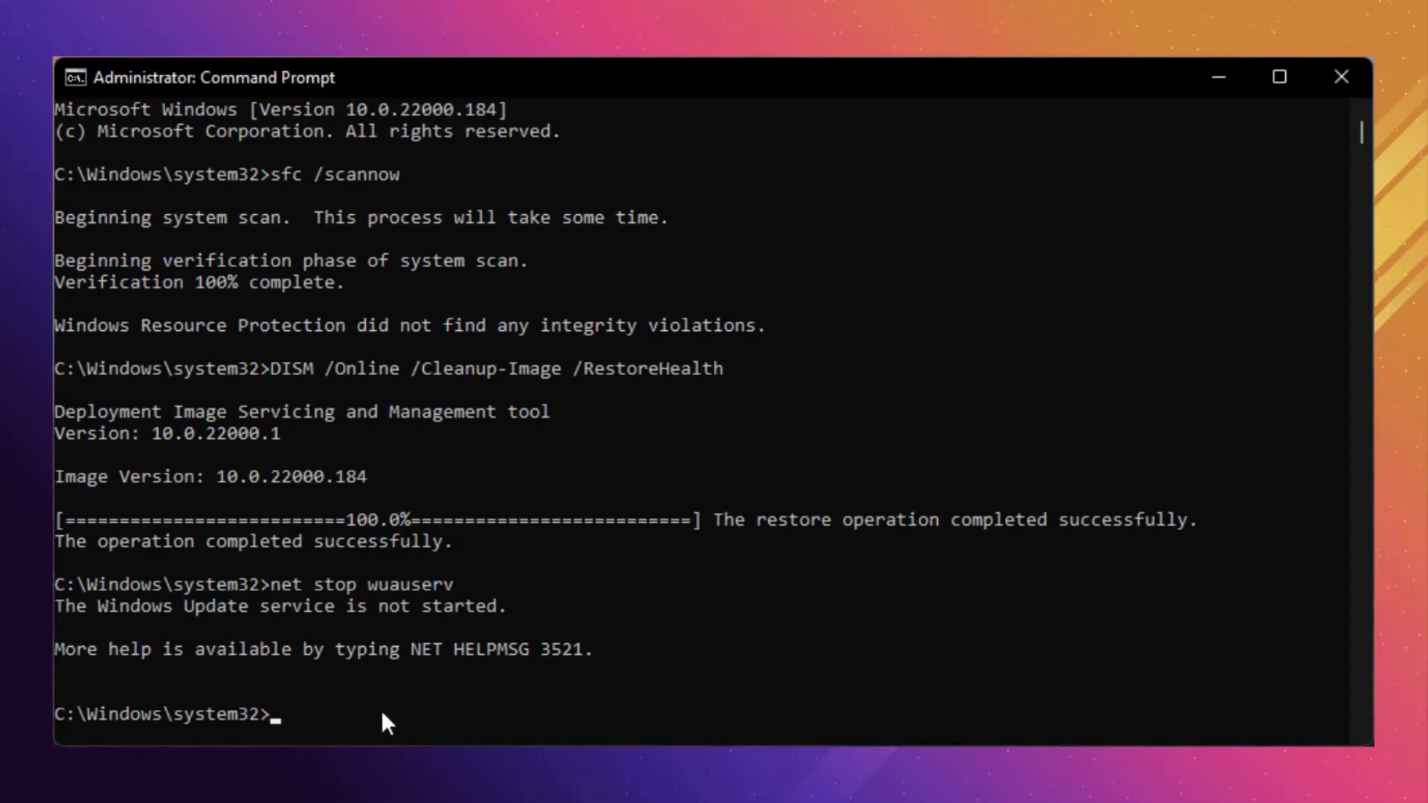
Step: Run net stop cryptSvc to stop the Cryptographic Services service
{"action": "type", "text": "net stop cryptSvc"}
{"action": "scroll", "coordinate": [342, 711], "scroll_direction": "down", "scroll_amount": 3}
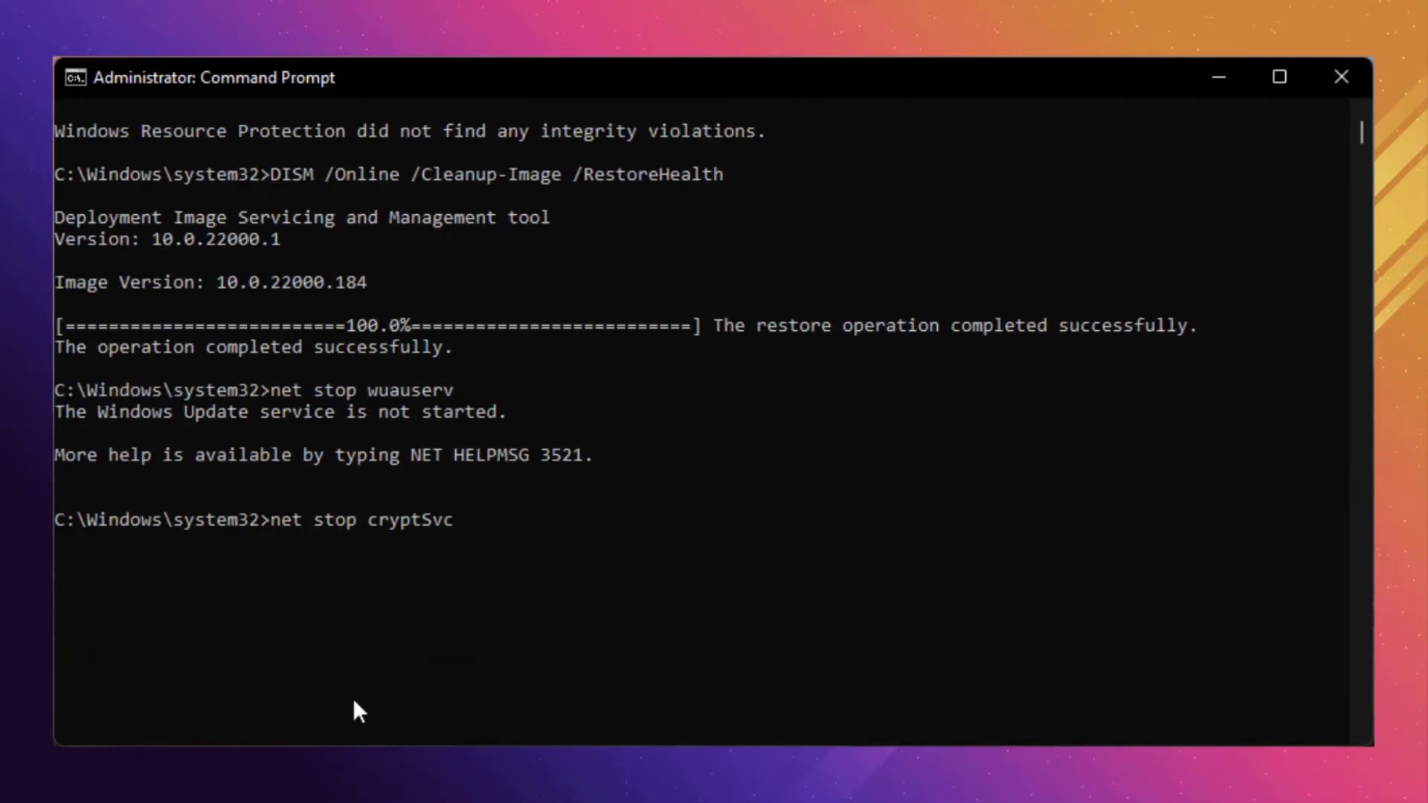
{"action": "scroll", "coordinate": [353, 609], "scroll_direction": "down", "scroll_amount": 2}
{"action": "scroll", "coordinate": [342, 558], "scroll_direction": "up", "scroll_amount": 1}
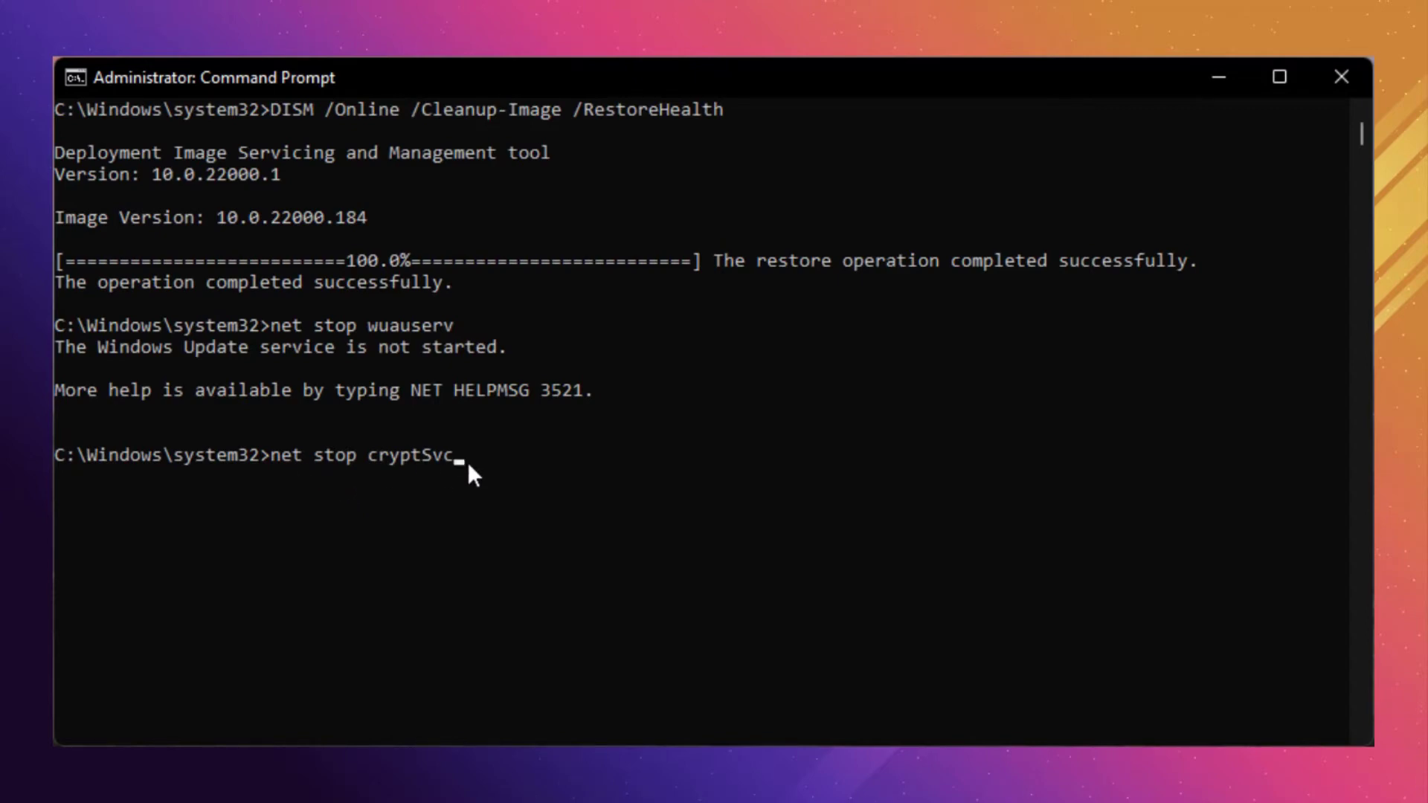
{"action": "key", "text": "Return"}
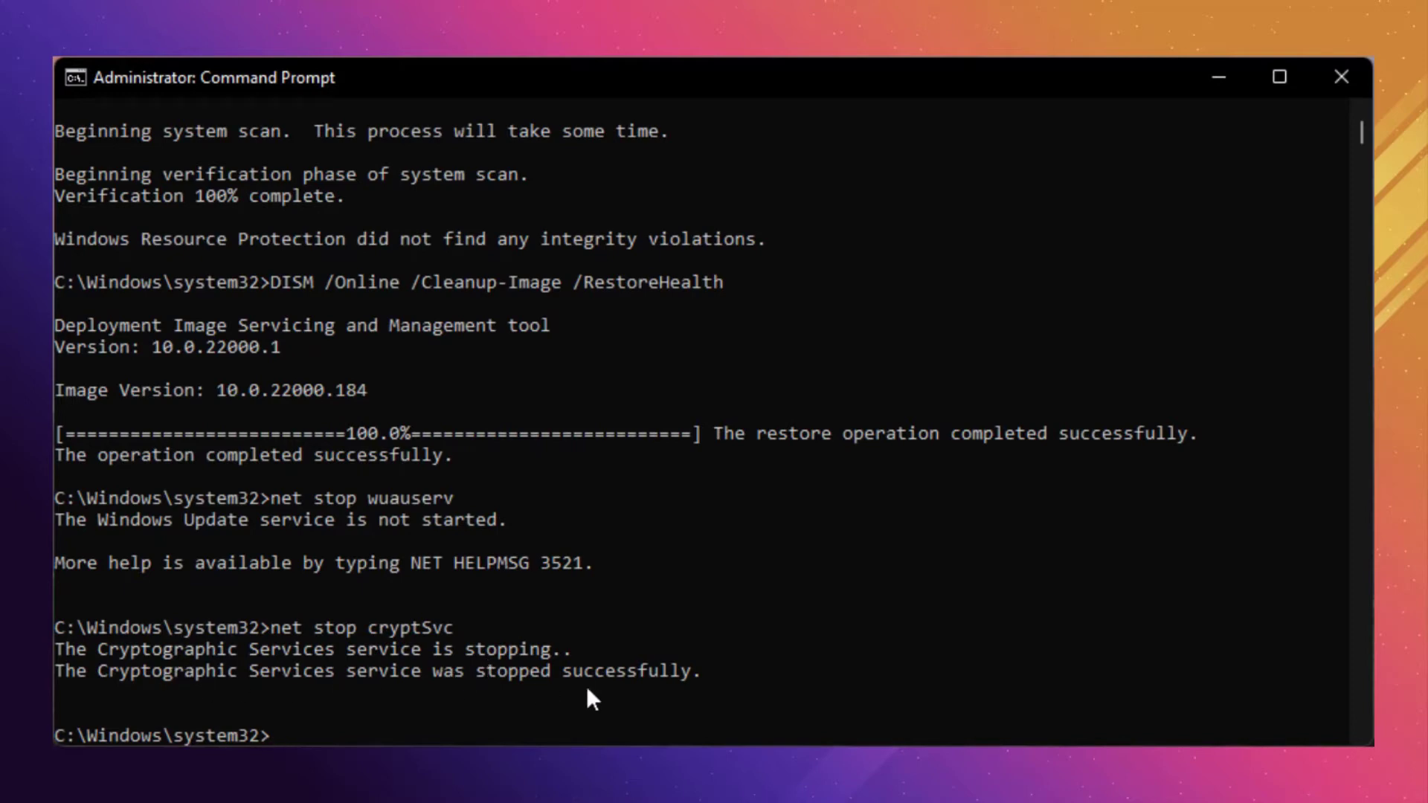
Step: Stop the Background Intelligent Transfer and Windows Installer services by running net stop bits and net stop msiserver
{"action": "scroll", "coordinate": [386, 727], "scroll_direction": "down", "scroll_amount": 3}
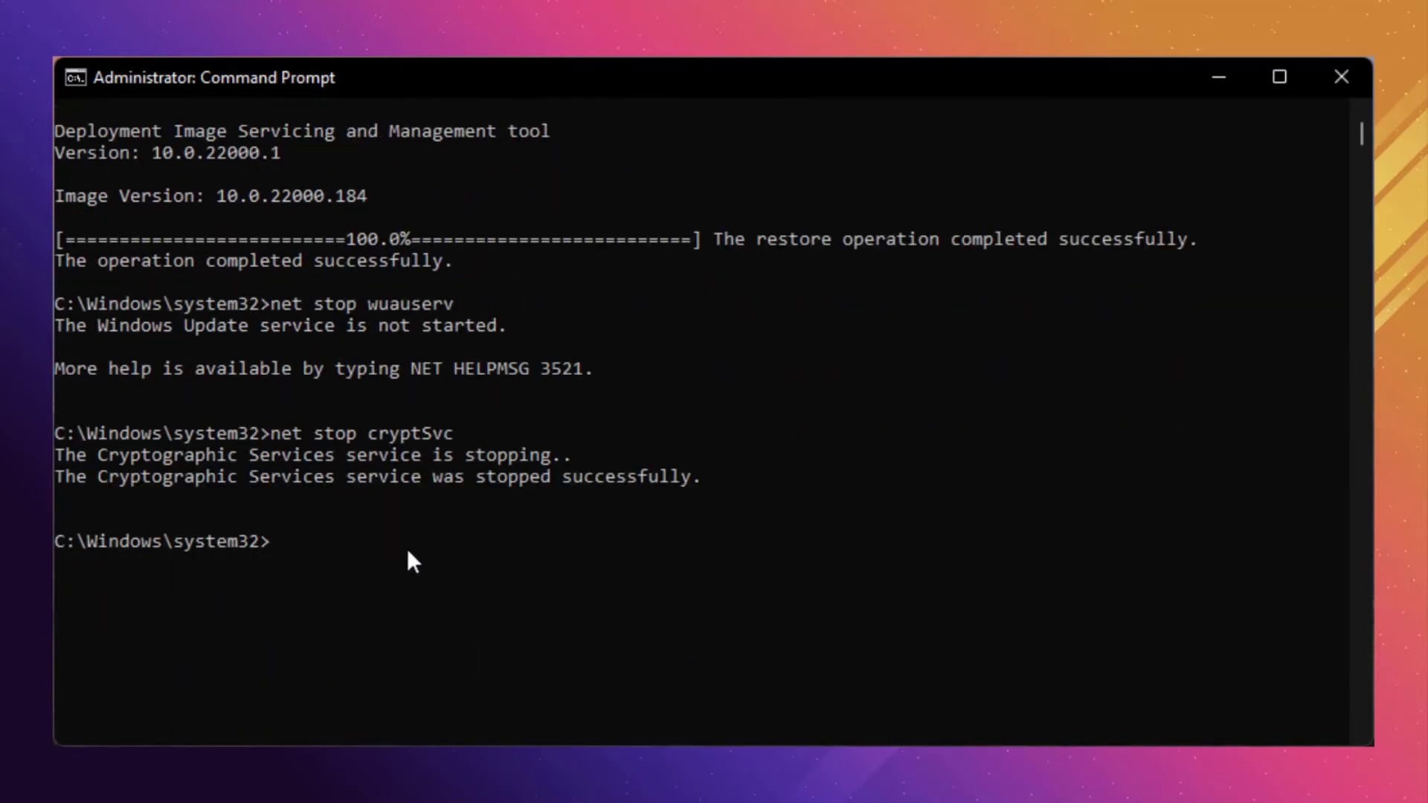
{"action": "type", "text": "net stop bits"}
{"action": "key", "text": "Return"}
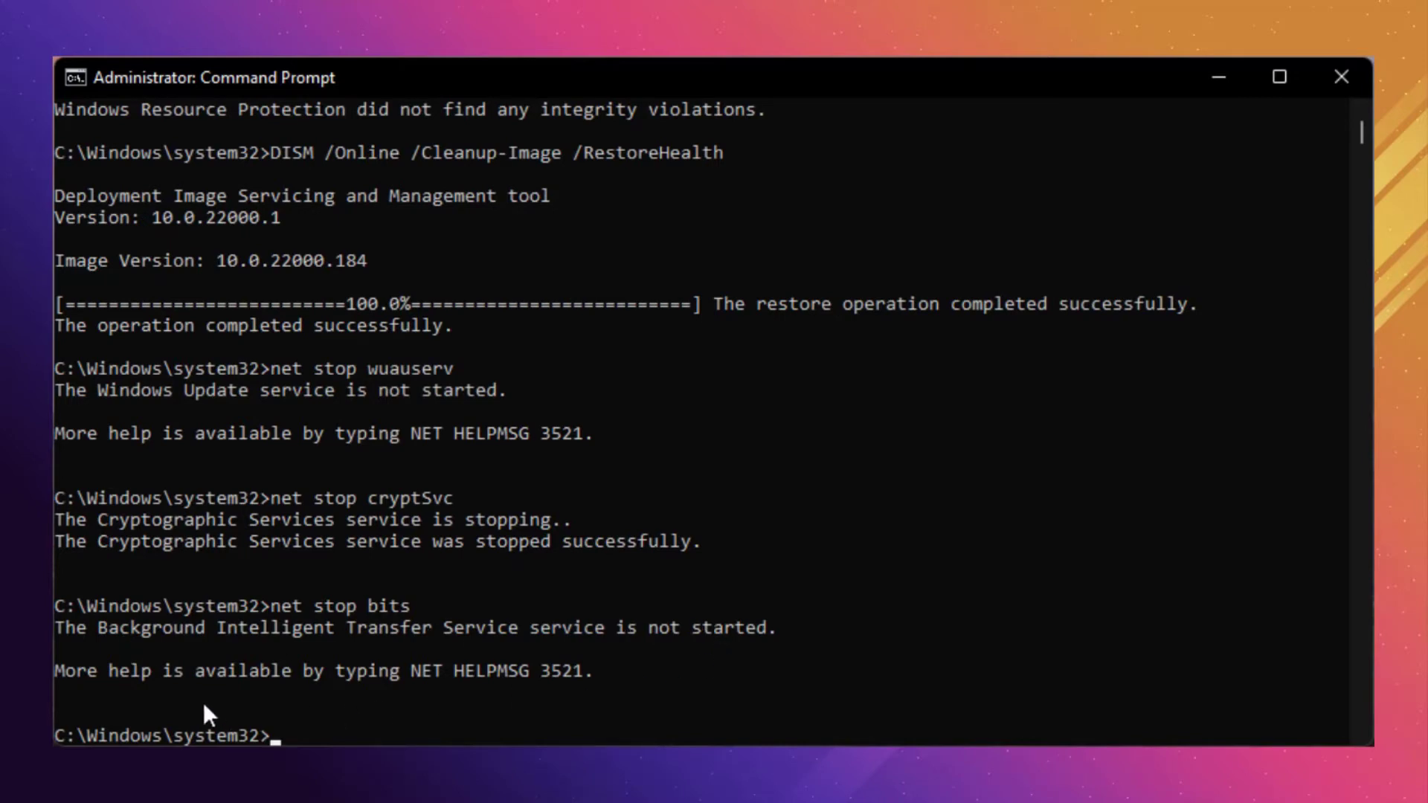
{"action": "scroll", "coordinate": [428, 655], "scroll_direction": "down", "scroll_amount": 3}
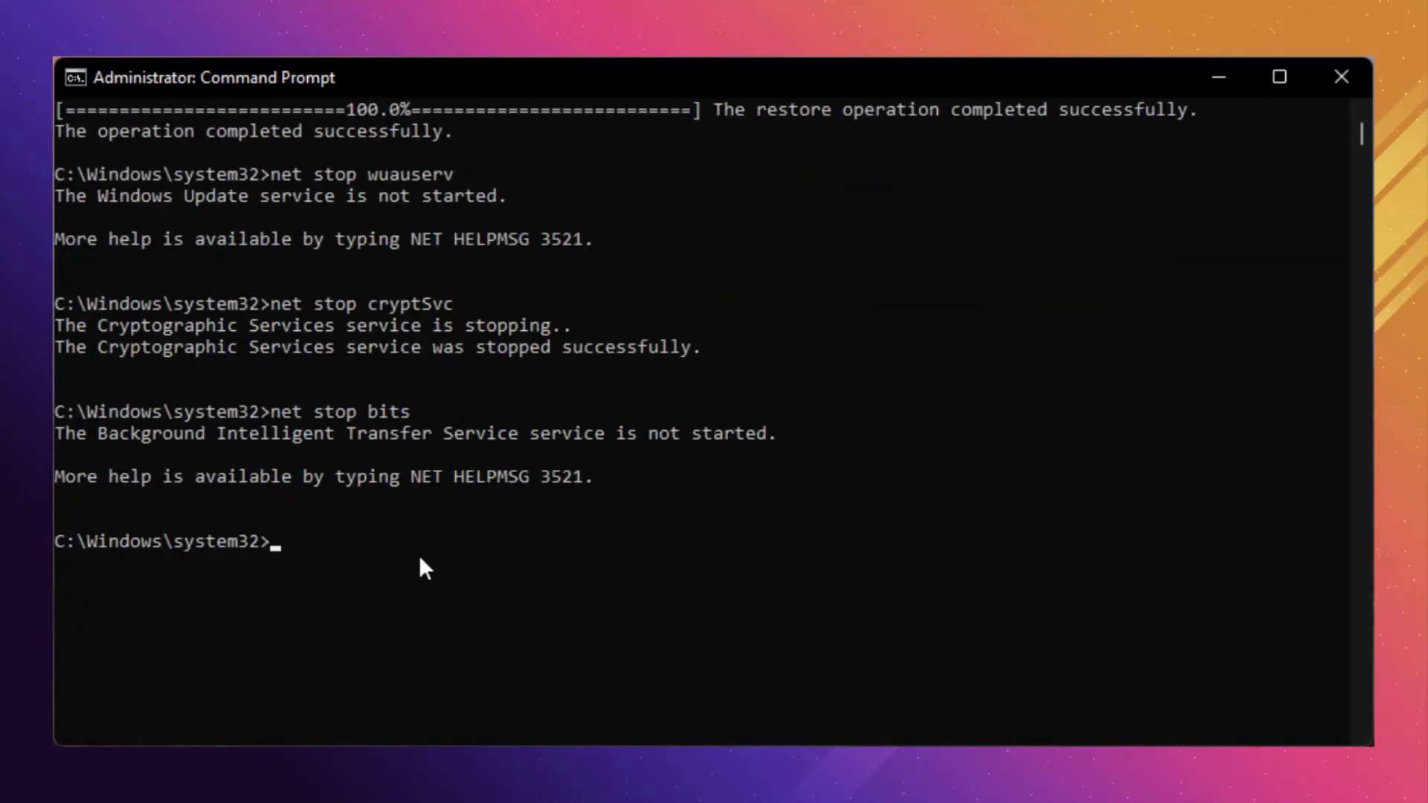
{"action": "type", "text": "net stop m"}
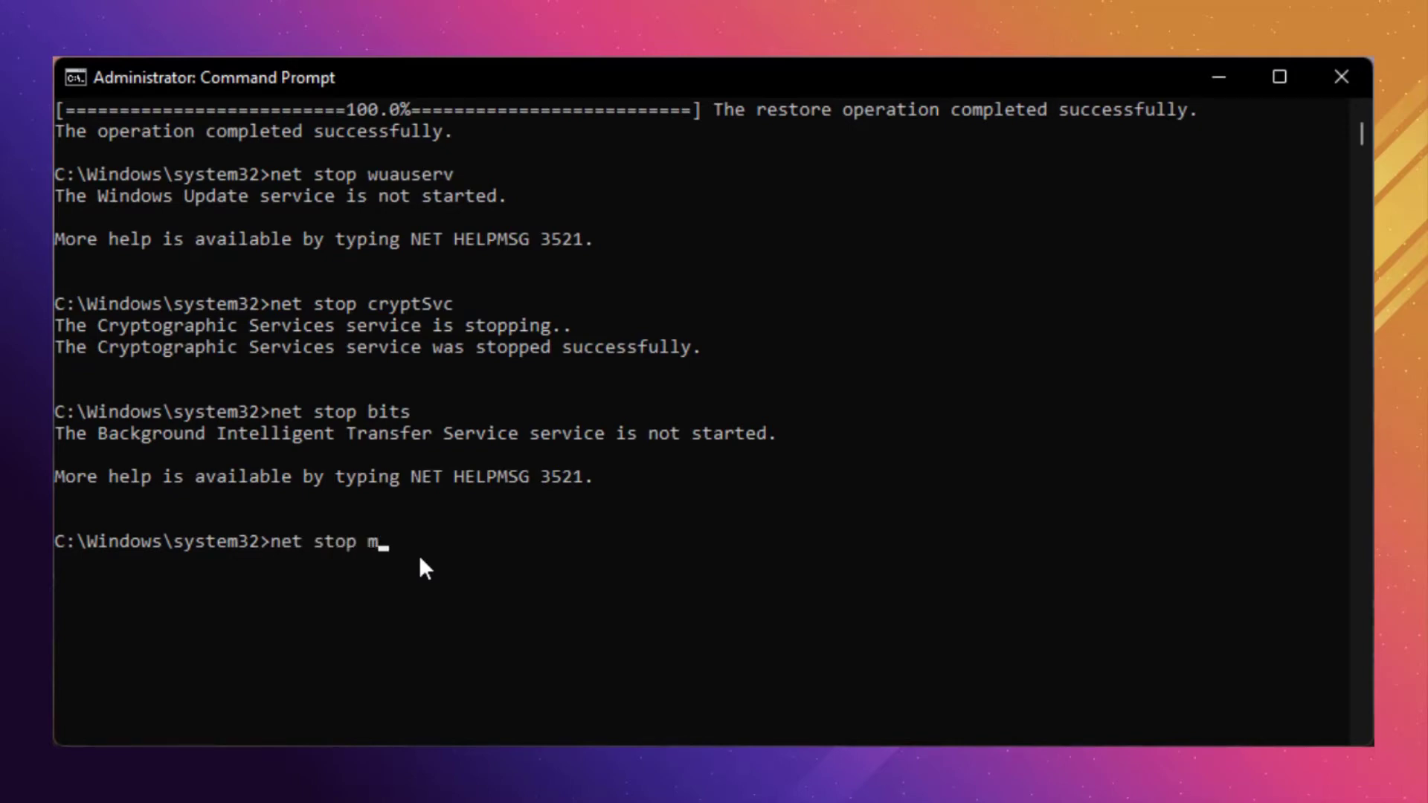
{"action": "type", "text": "siserver"}
{"action": "key", "text": "Return"}
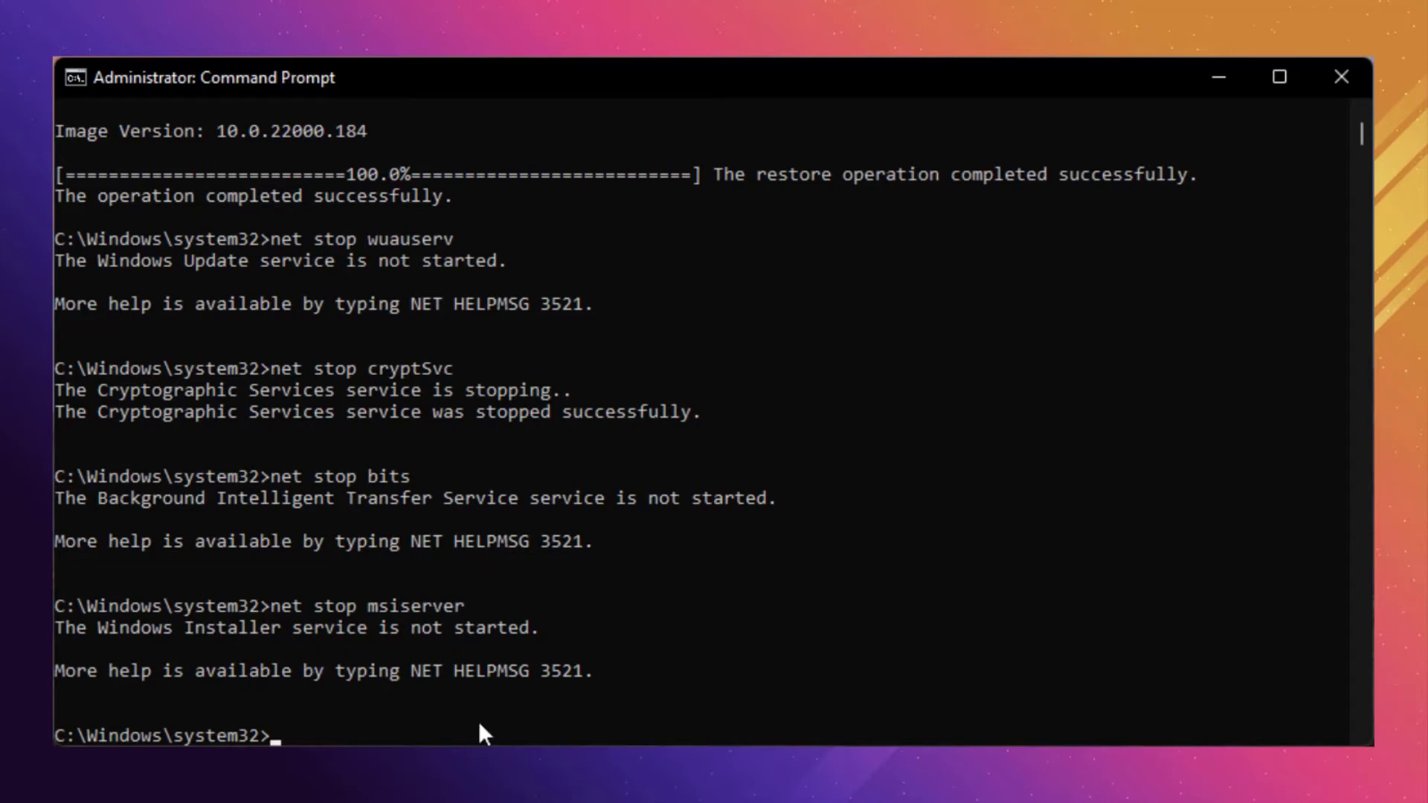
Step: Rename the update cache folder by running Ren C:\Windows\SoftwareDistribution SoftwareDistribution.old
{"action": "scroll", "coordinate": [404, 666], "scroll_direction": "down", "scroll_amount": 4}
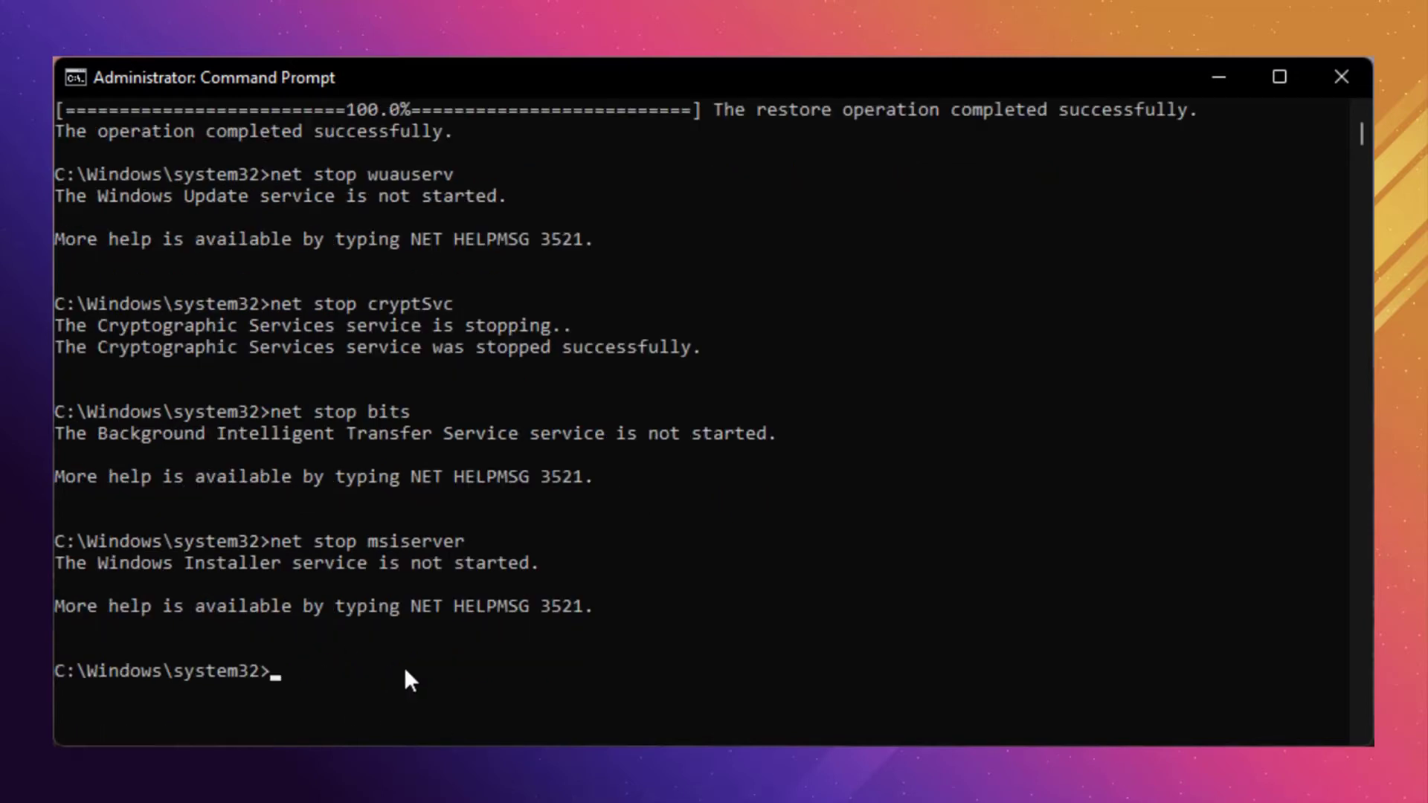
{"action": "scroll", "coordinate": [325, 517], "scroll_direction": "down", "scroll_amount": 4}
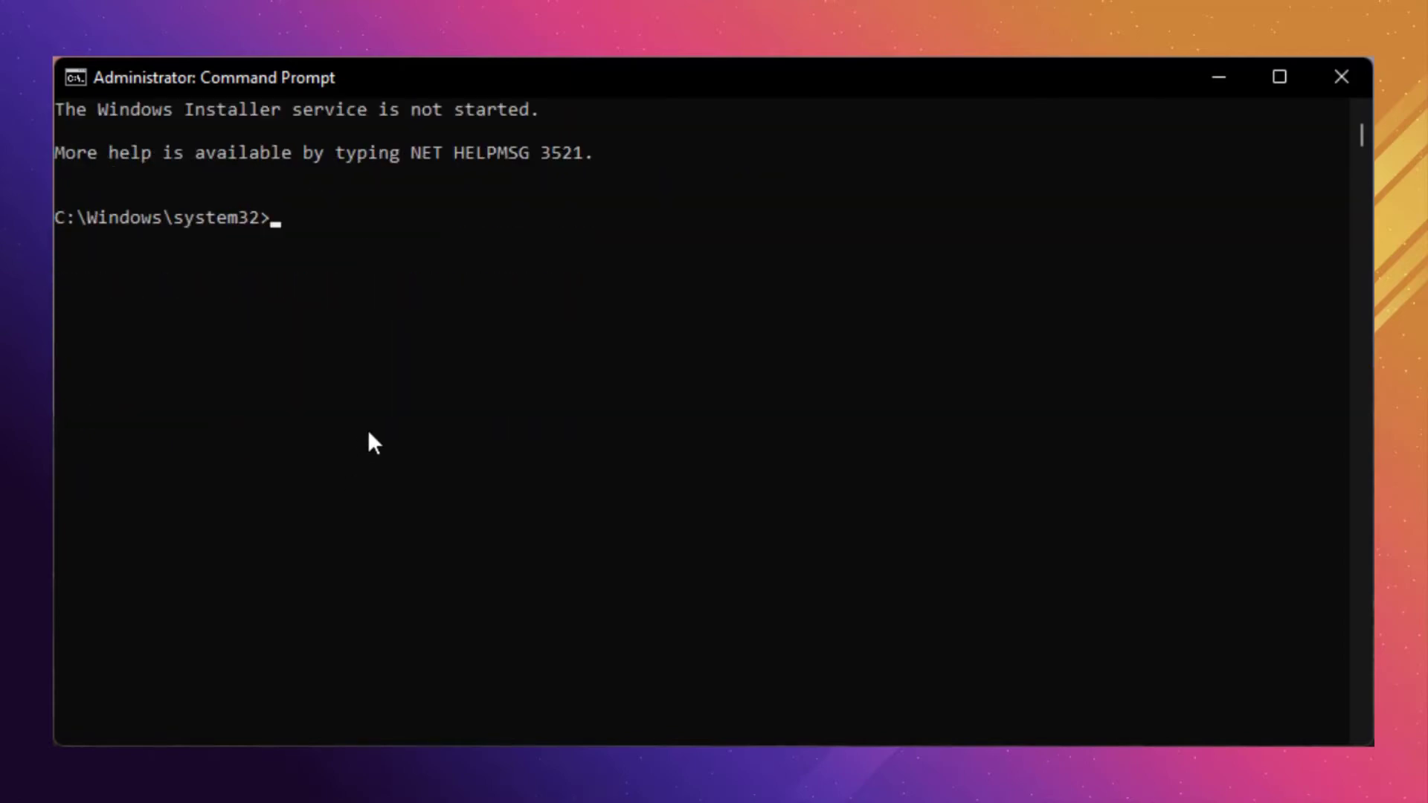
{"action": "type", "text": "Ren C:\\Windows"}
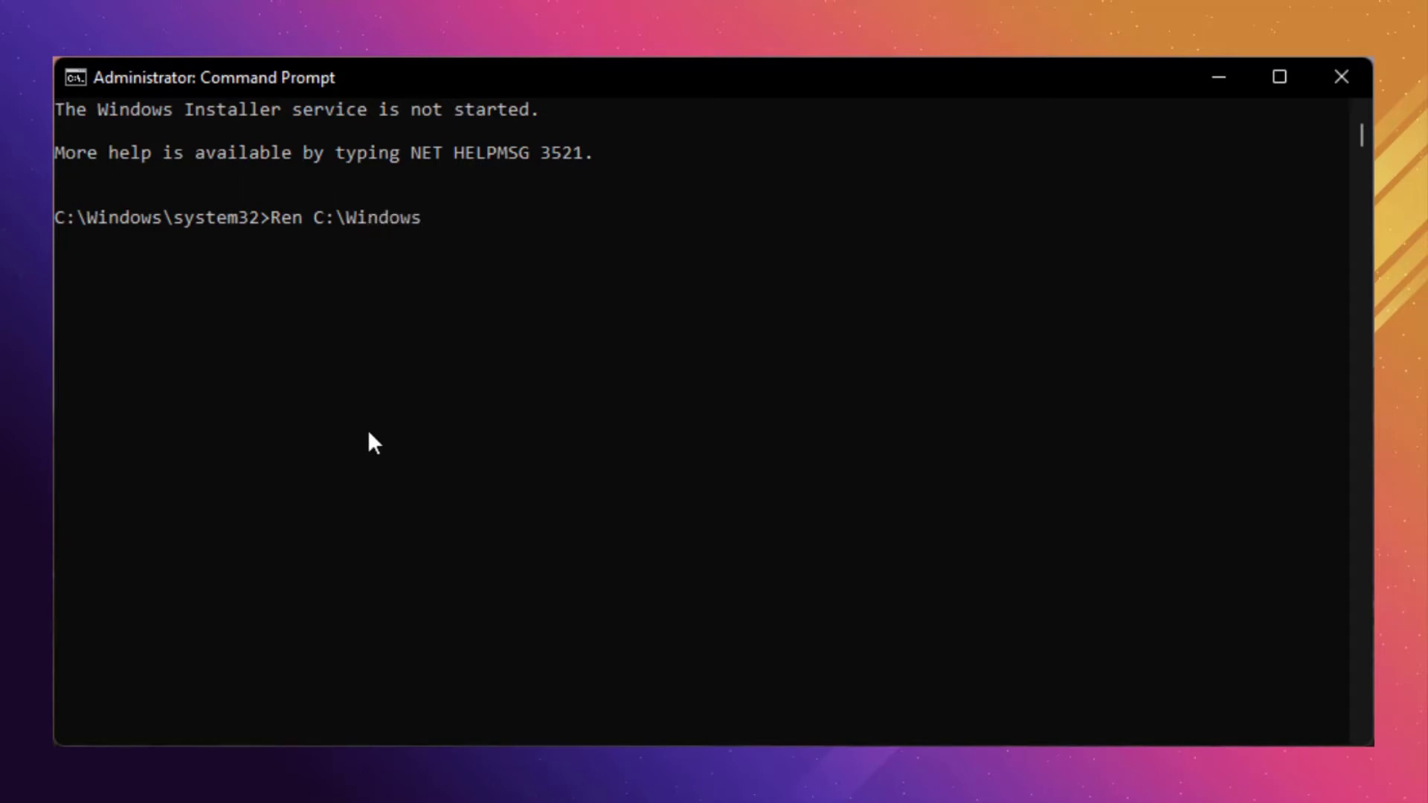
{"action": "type", "text": "\\SoftwareD"}
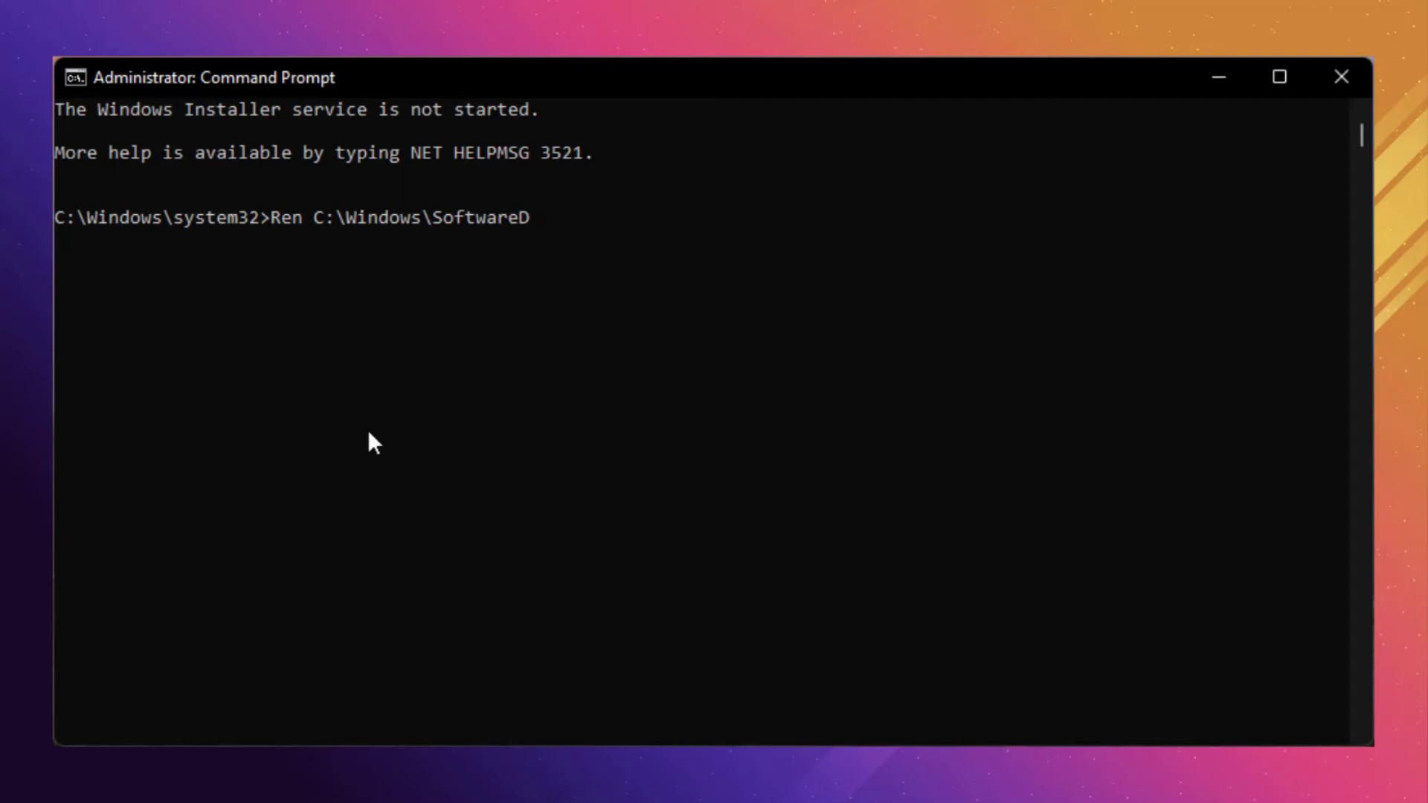
{"action": "type", "text": "istribution "}
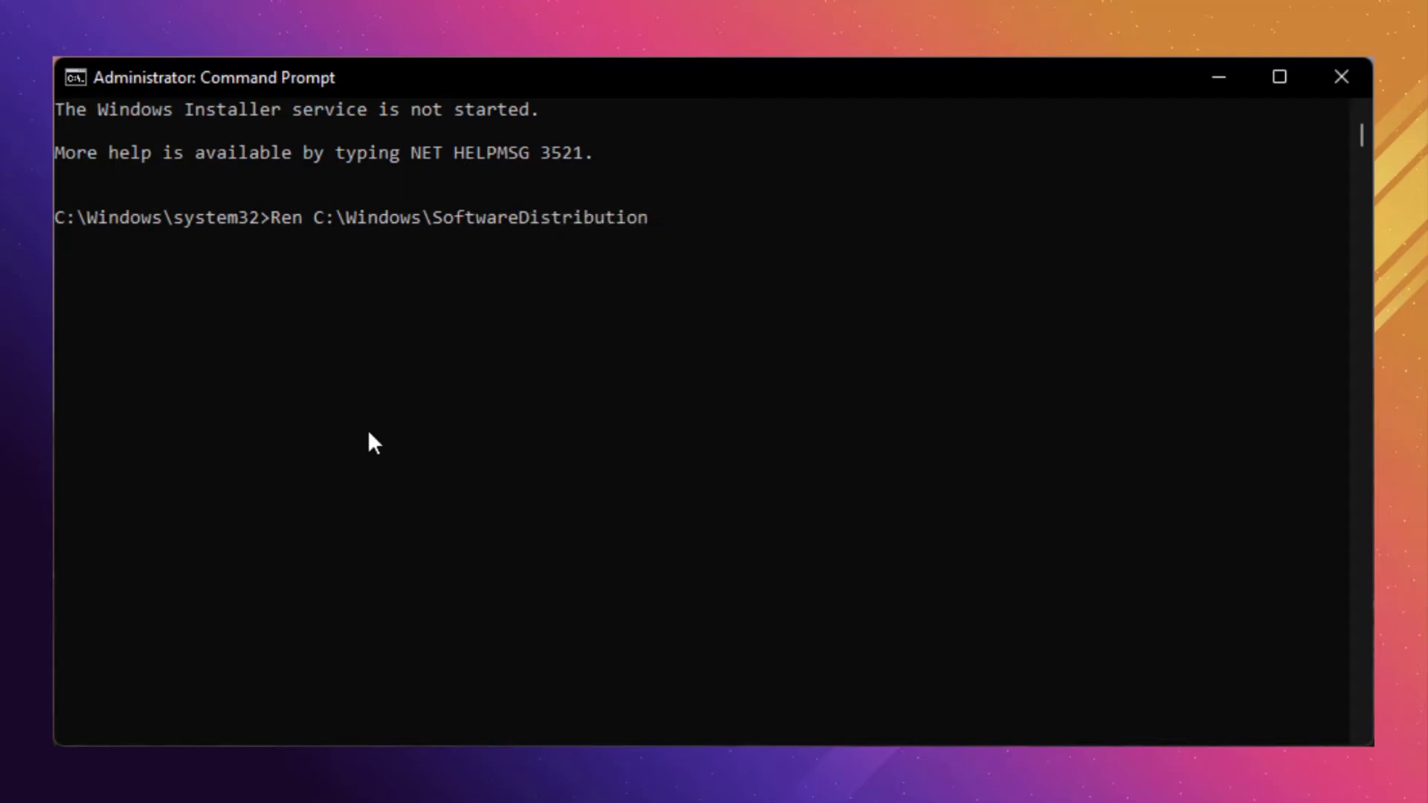
{"action": "type", "text": "SoftwareDistribution"}
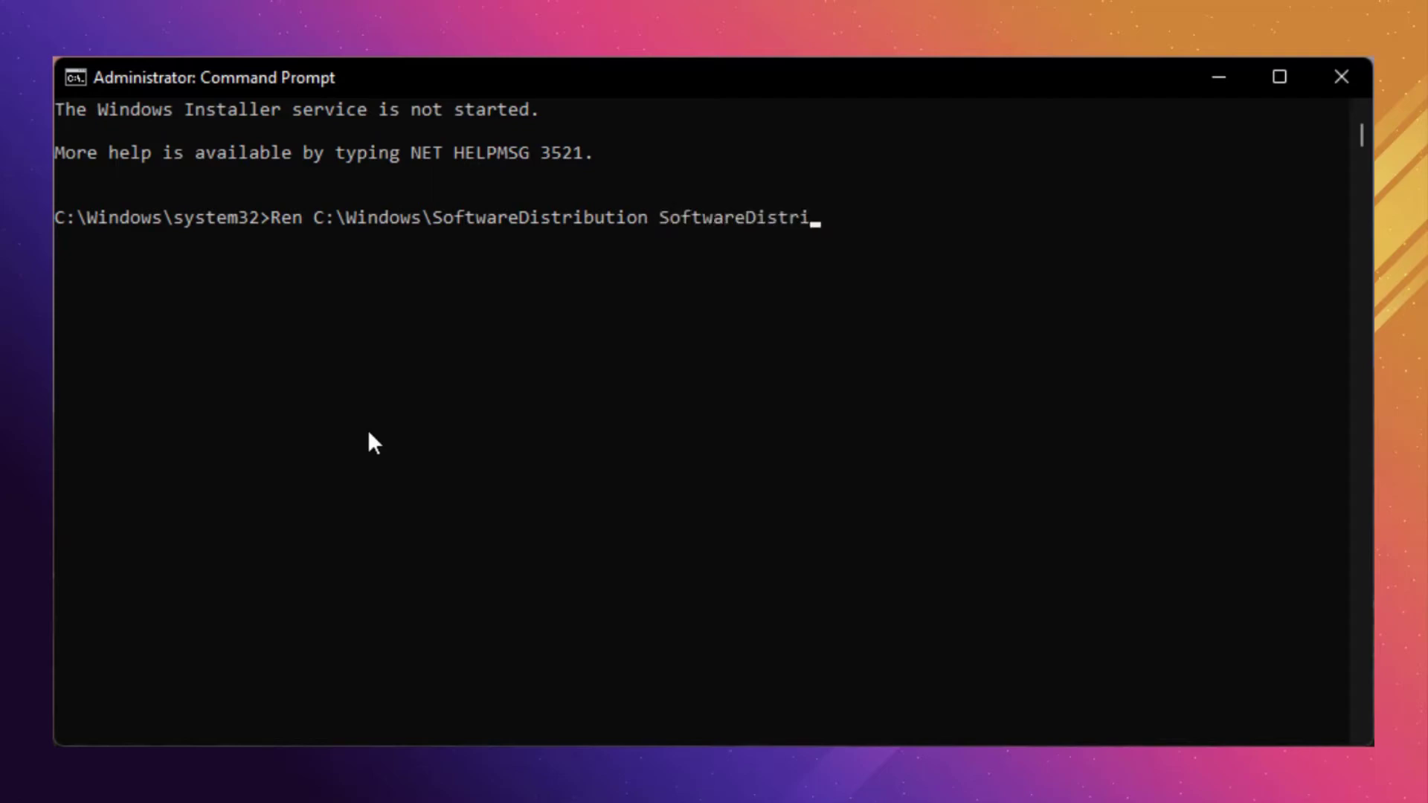
{"action": "type", "text": ".old"}
{"action": "key", "text": "Return"}
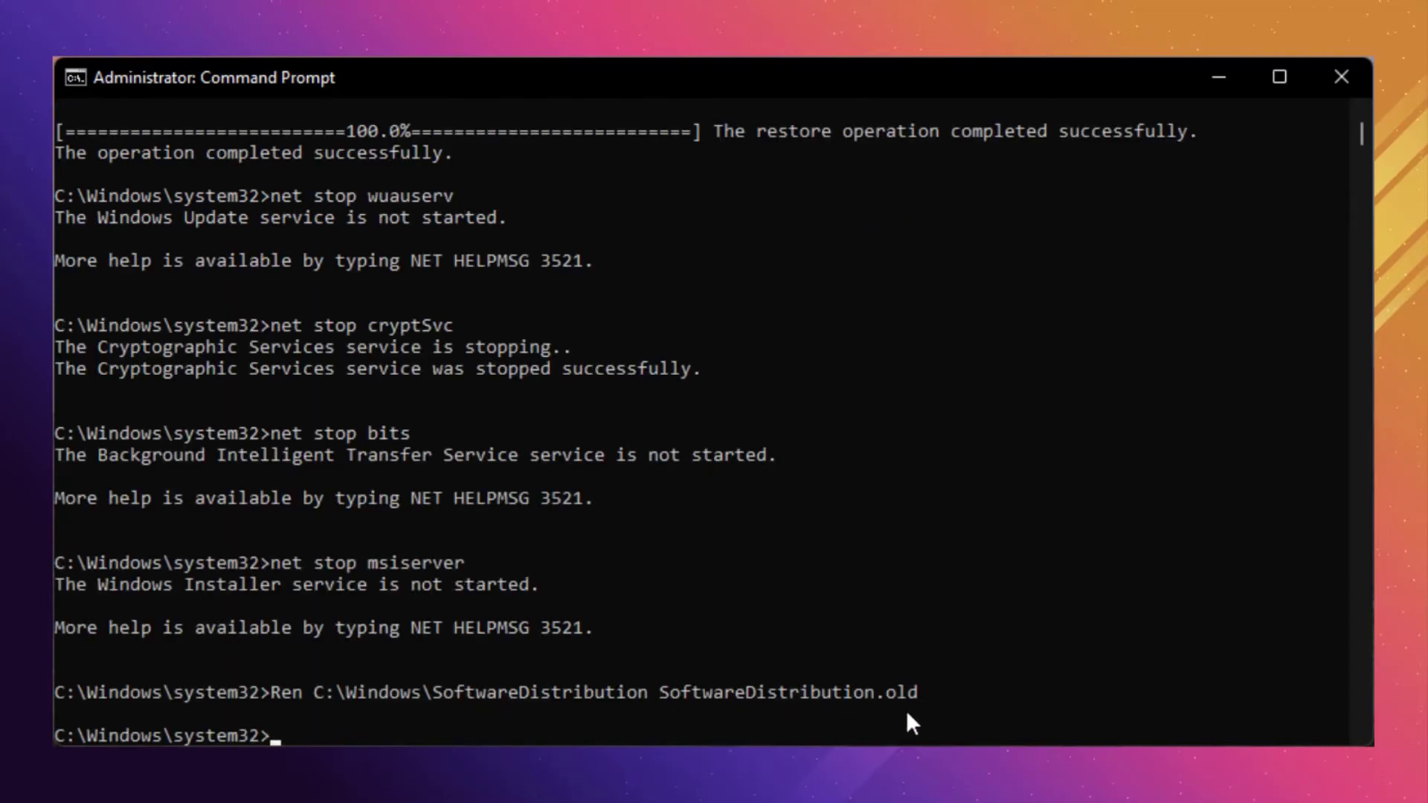
Step: Rename the catroot2 folder by running Ren C:\Windows\System32\catroot2 Catroot2.old
{"action": "type", "text": "Ren C:\\Windows"}
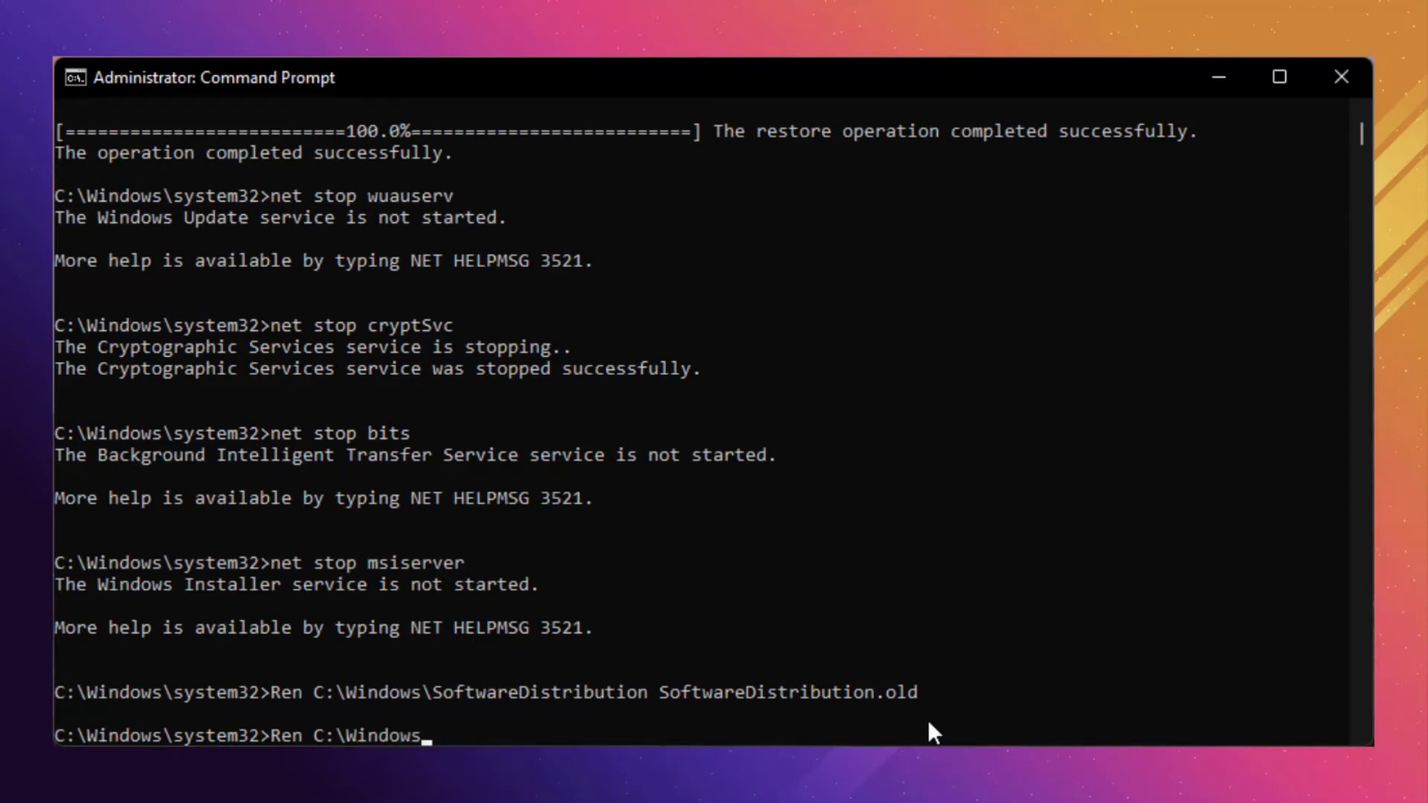
{"action": "type", "text": "\\Sy"}
{"action": "type", "text": "stem32"}
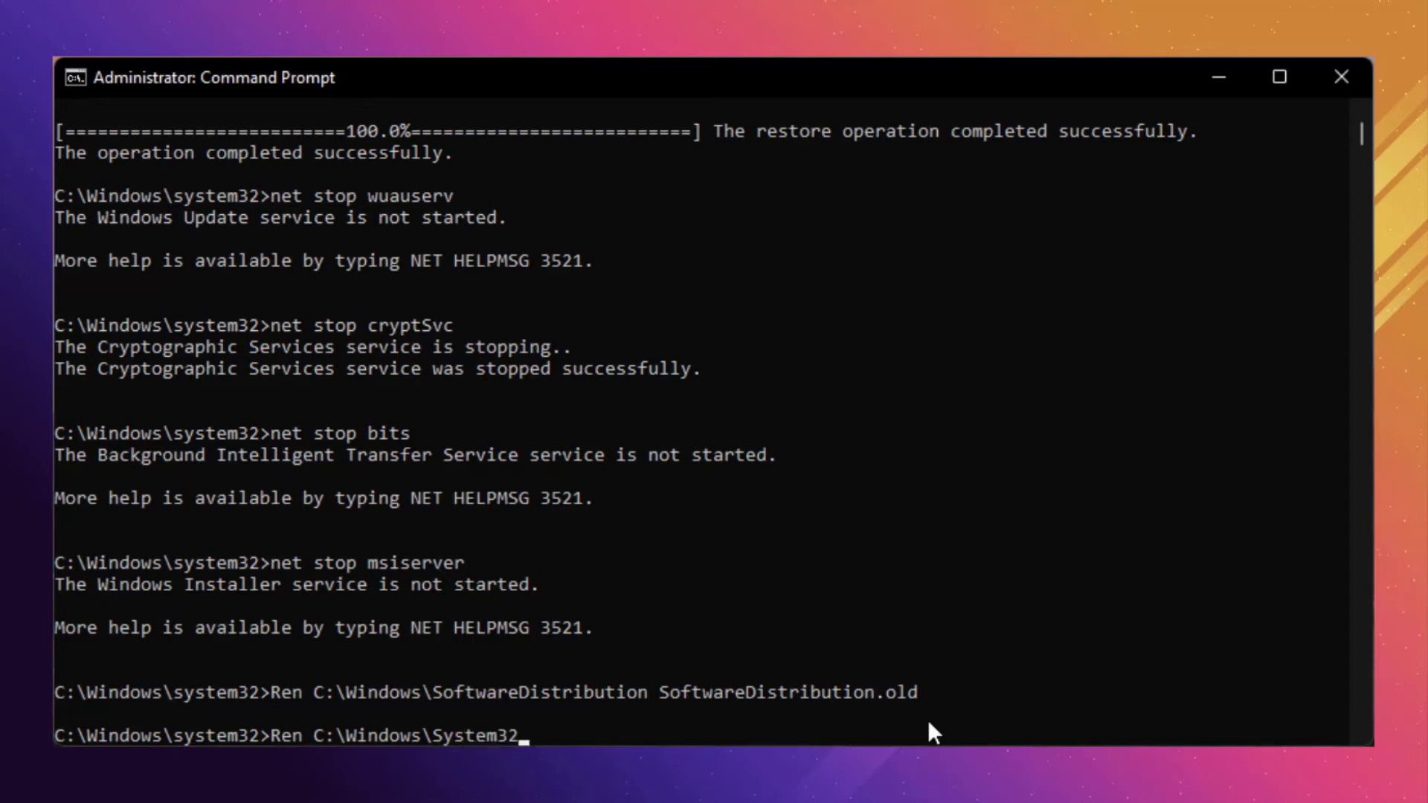
{"action": "type", "text": "\\catroot2 Catroot2"}
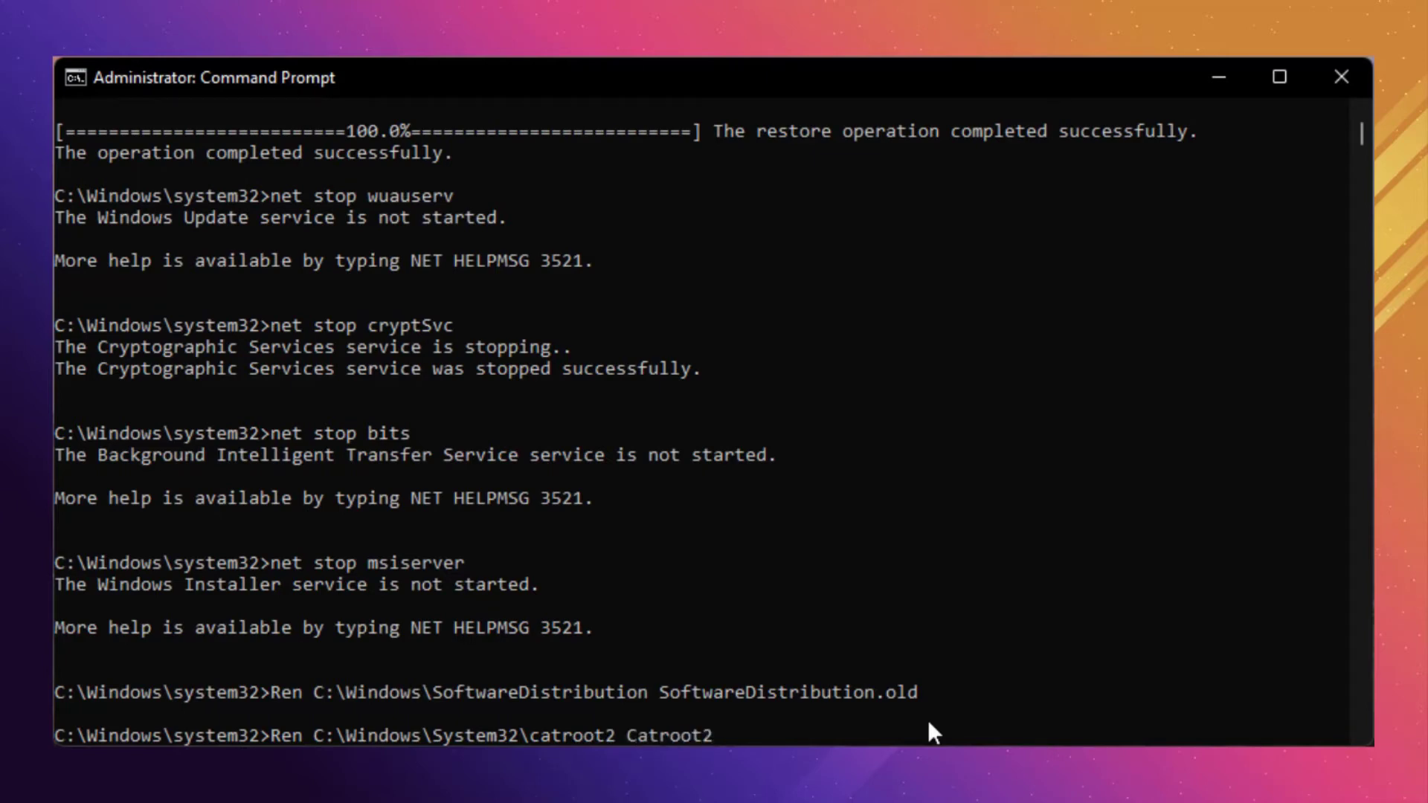
{"action": "type", "text": ".old"}
{"action": "key", "text": "Return"}
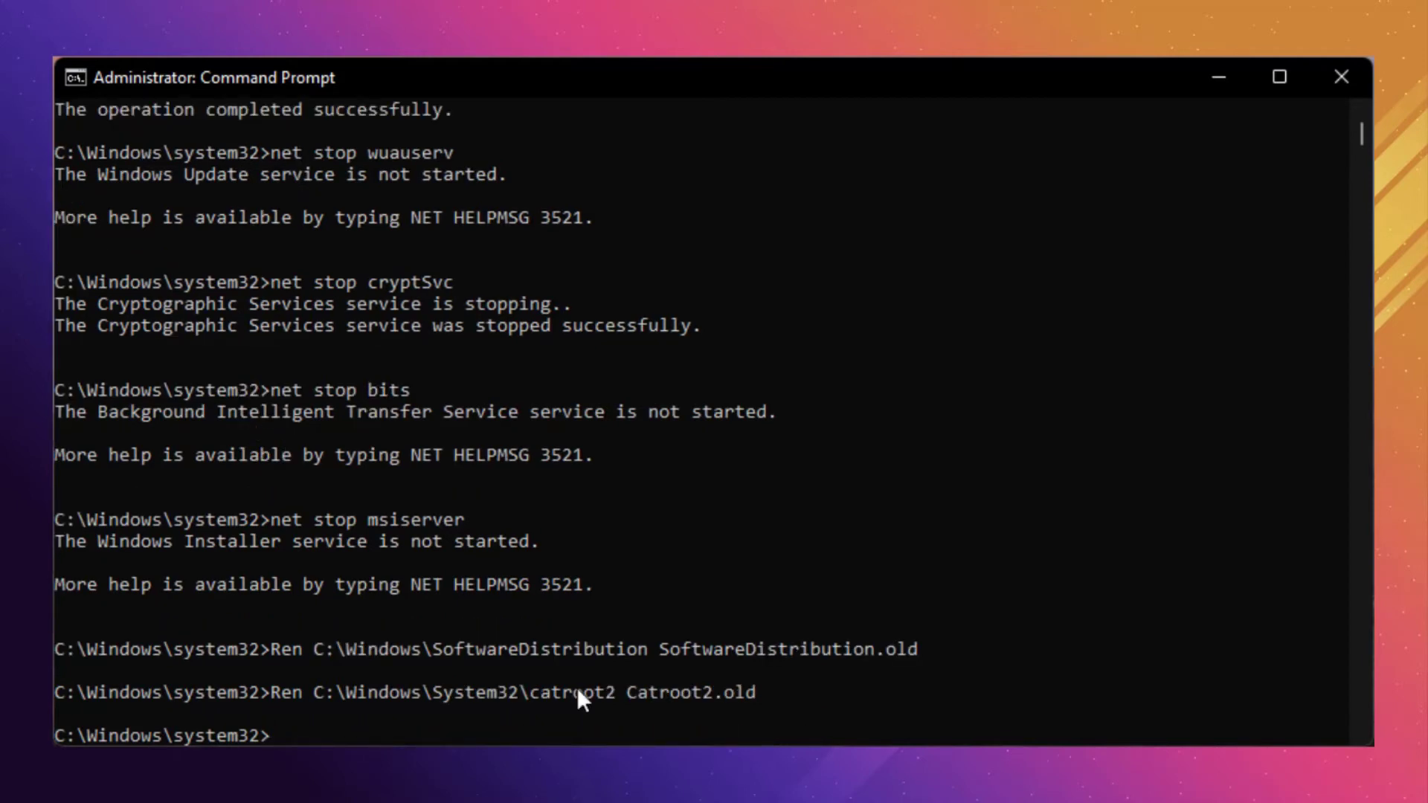
Step: Start the Windows Update and Cryptographic Services services by running net start wuauserv and net start cryptSvc
{"action": "type", "text": "net start wuauserv"}
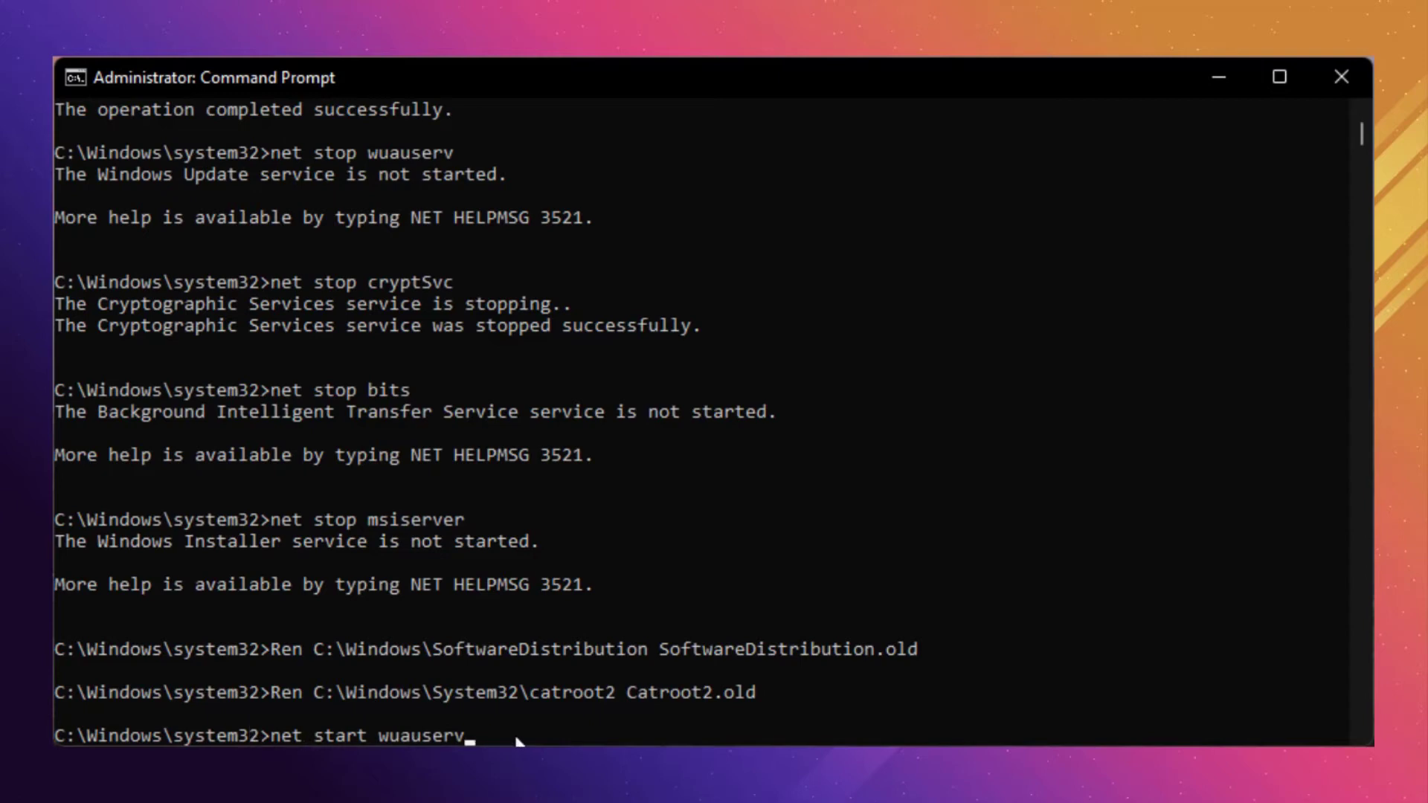
{"action": "key", "text": "Return"}
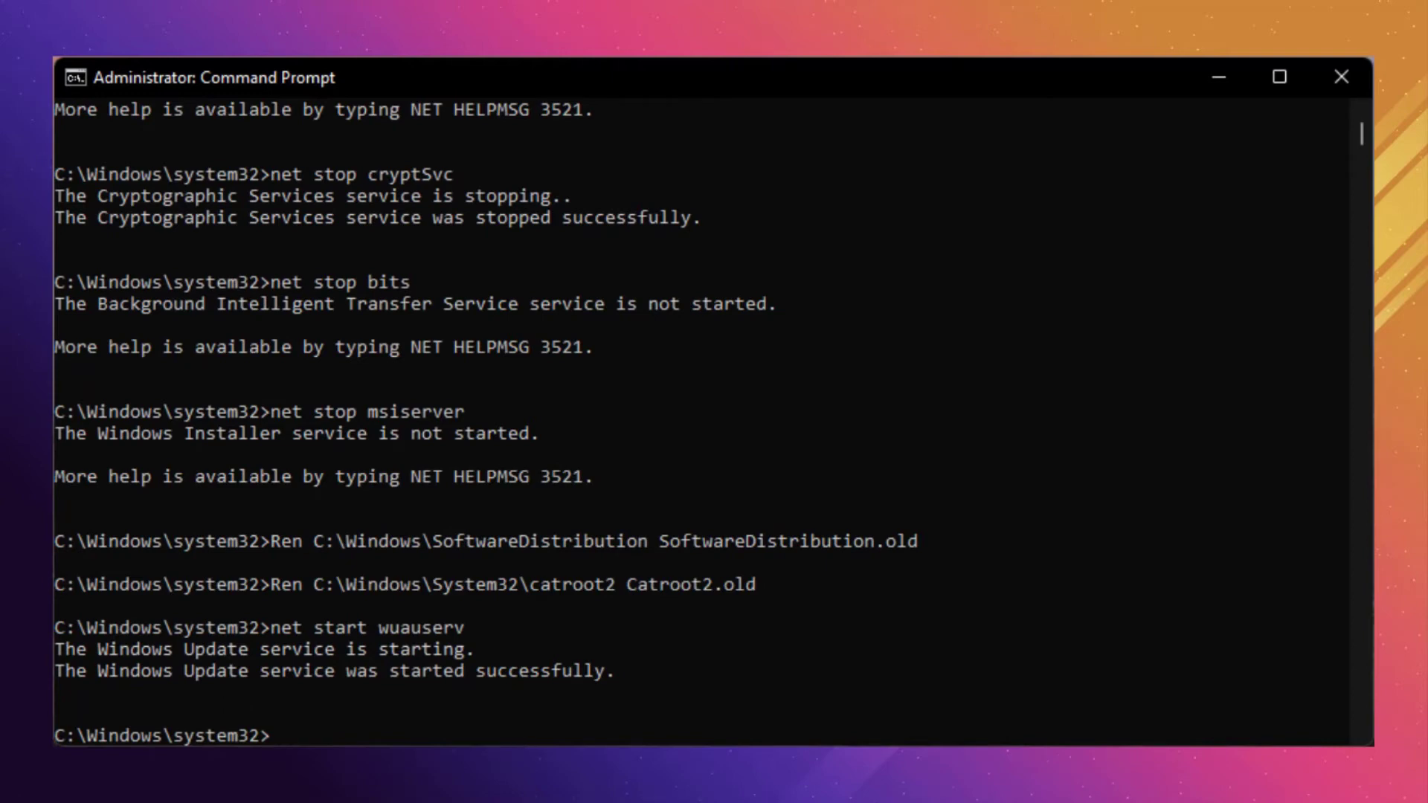
{"action": "type", "text": "net start crypt"}
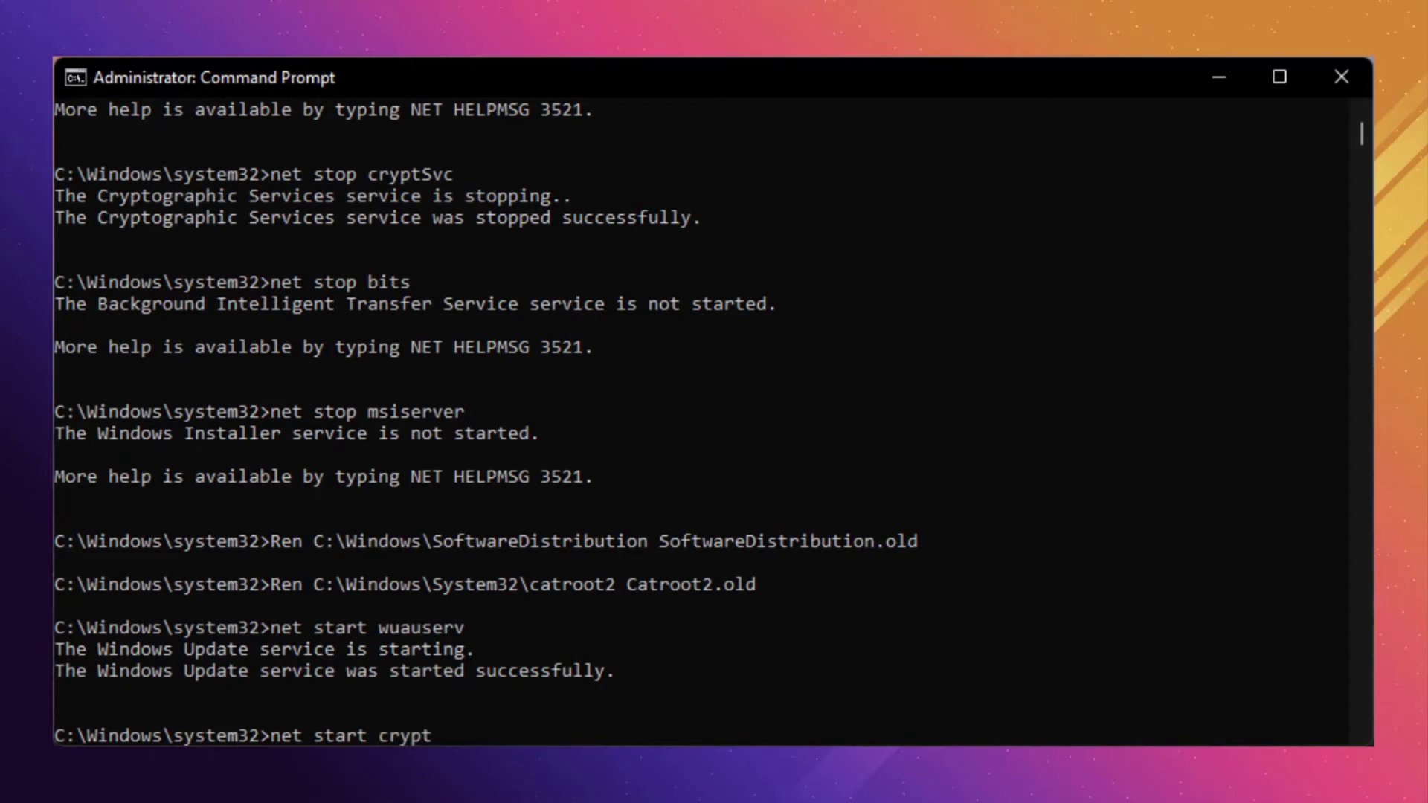
{"action": "type", "text": "Svc"}
{"action": "key", "text": "Return"}
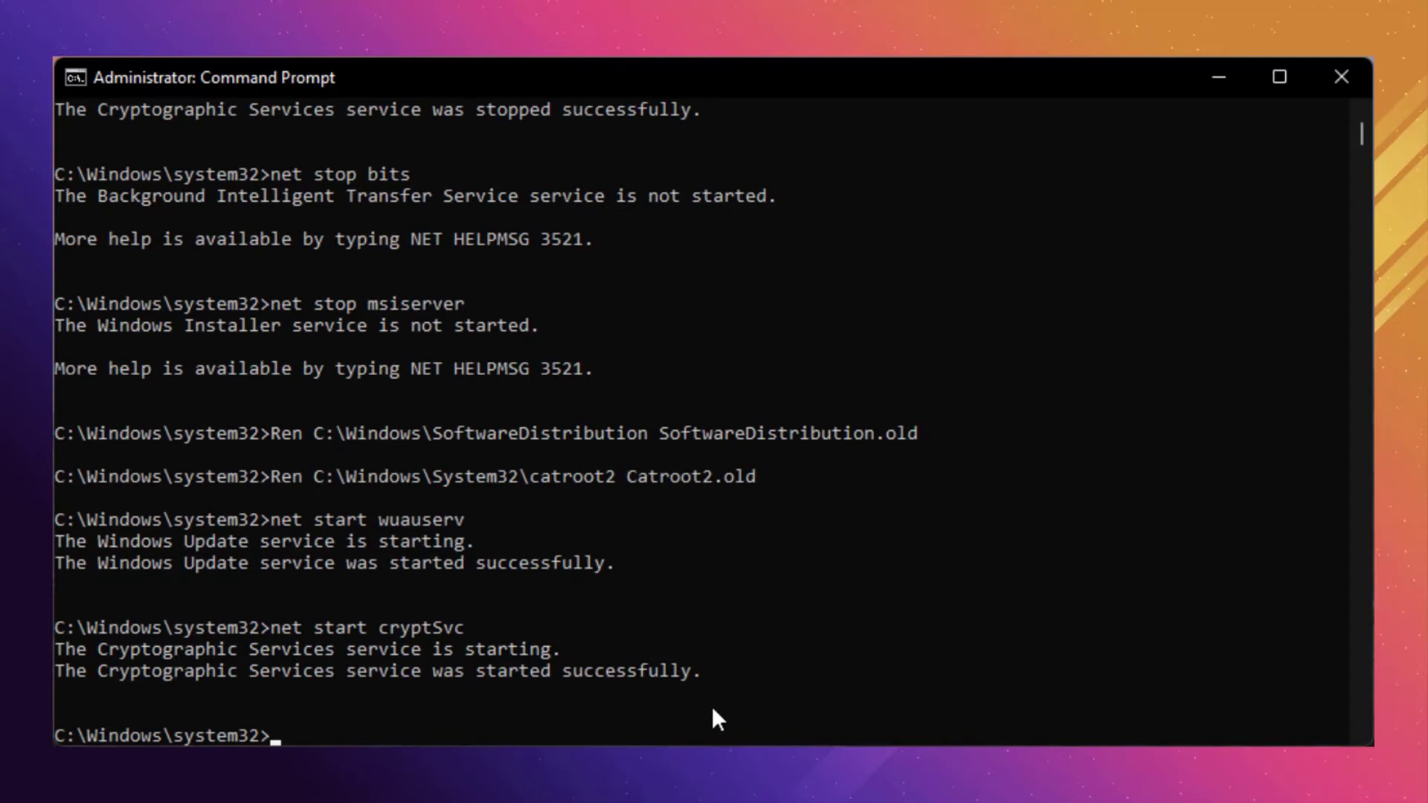
Step: Start the Background Intelligent Transfer and Windows Installer services by running net start bits and net start msiserver
{"action": "type", "text": "net start bits"}
{"action": "key", "text": "Return"}
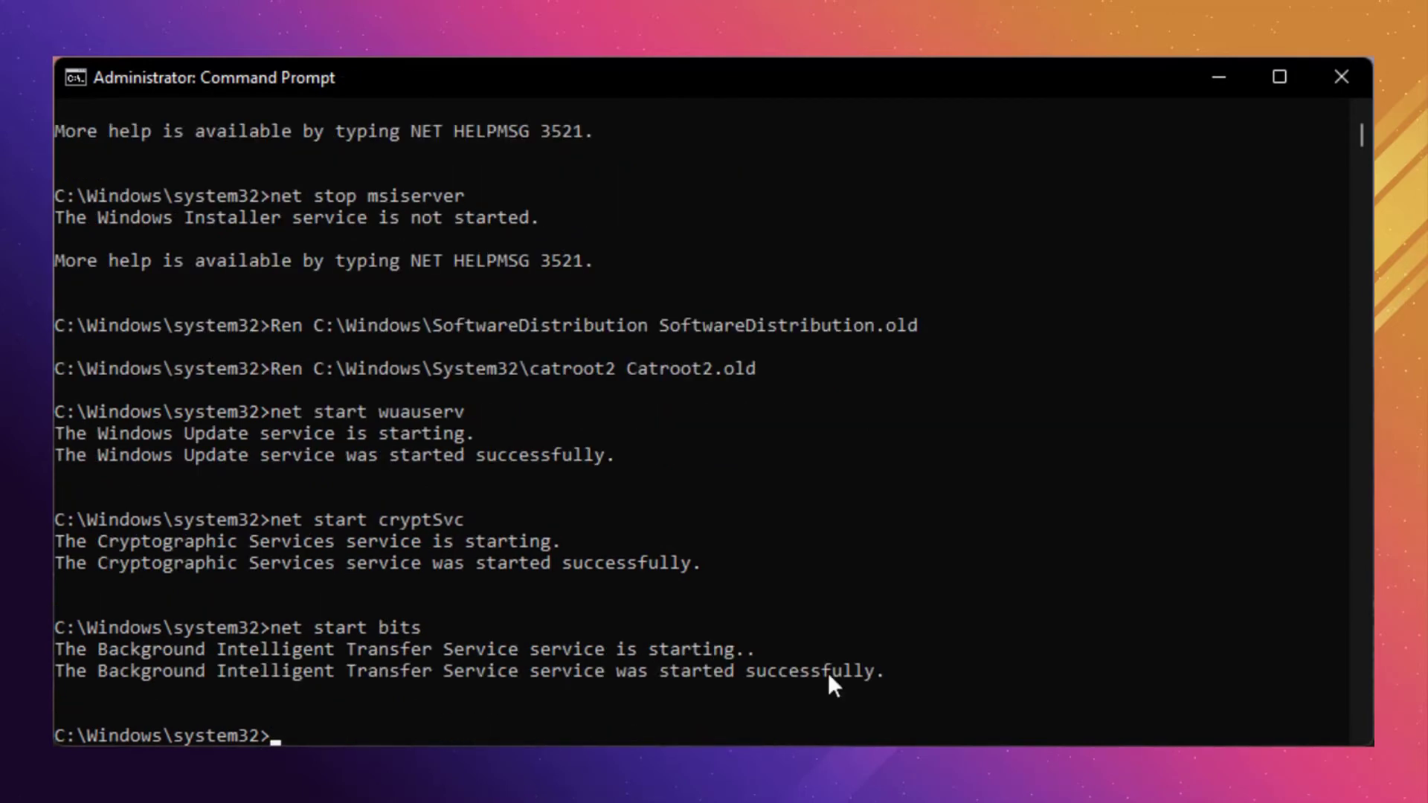
{"action": "type", "text": "net start msis"}
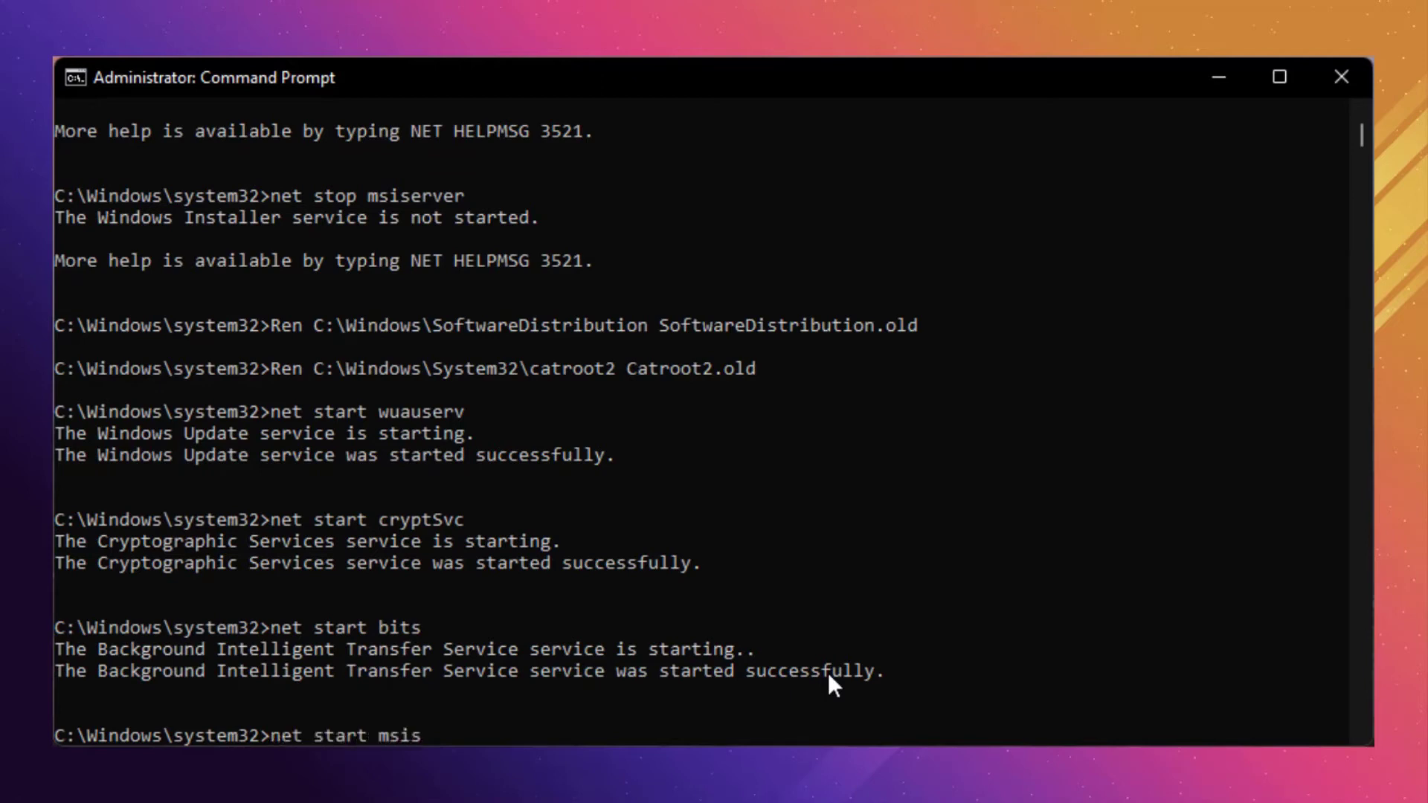
{"action": "type", "text": "erver"}
{"action": "key", "text": "Return"}
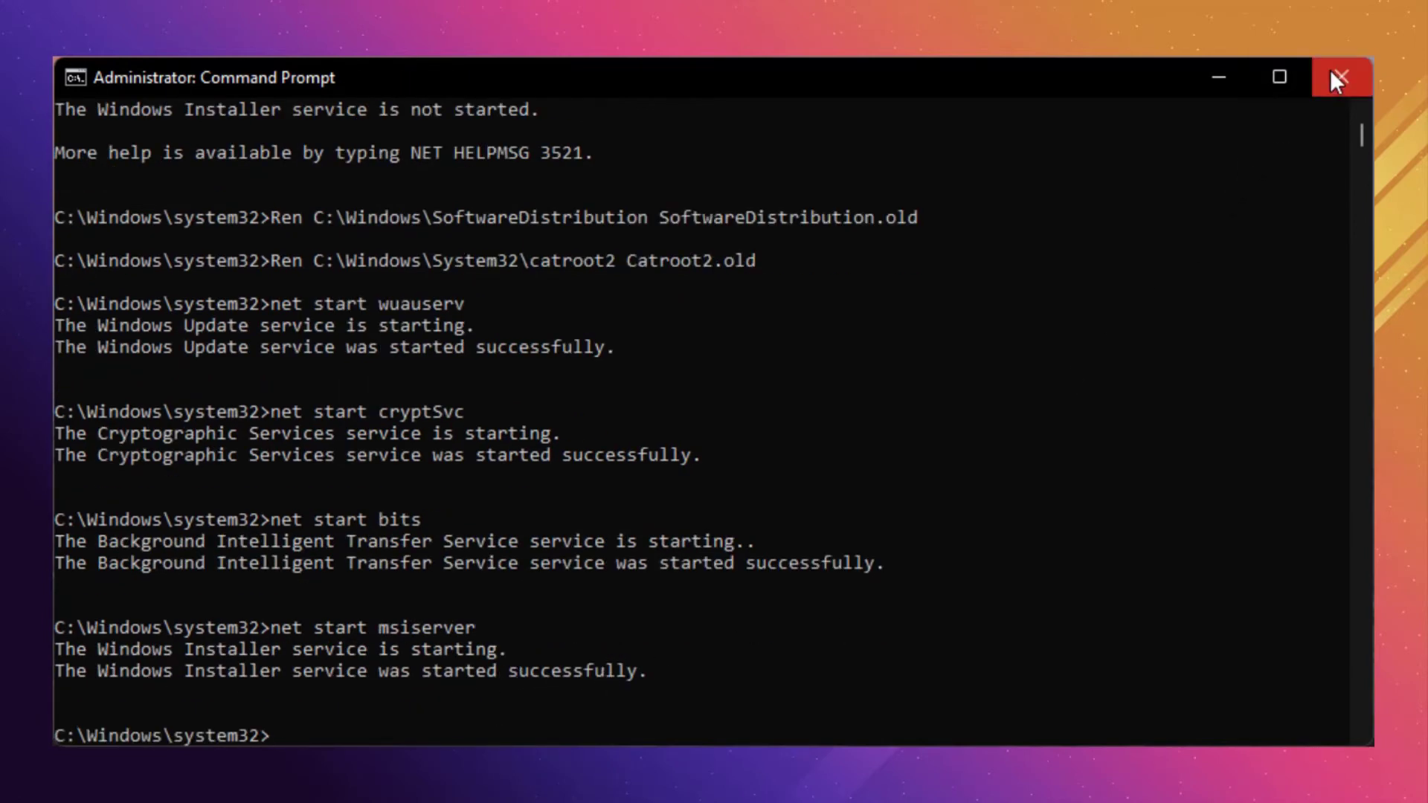
Step: Open the Windows Start menu
{"action": "left_click", "coordinate": [24, 781]}
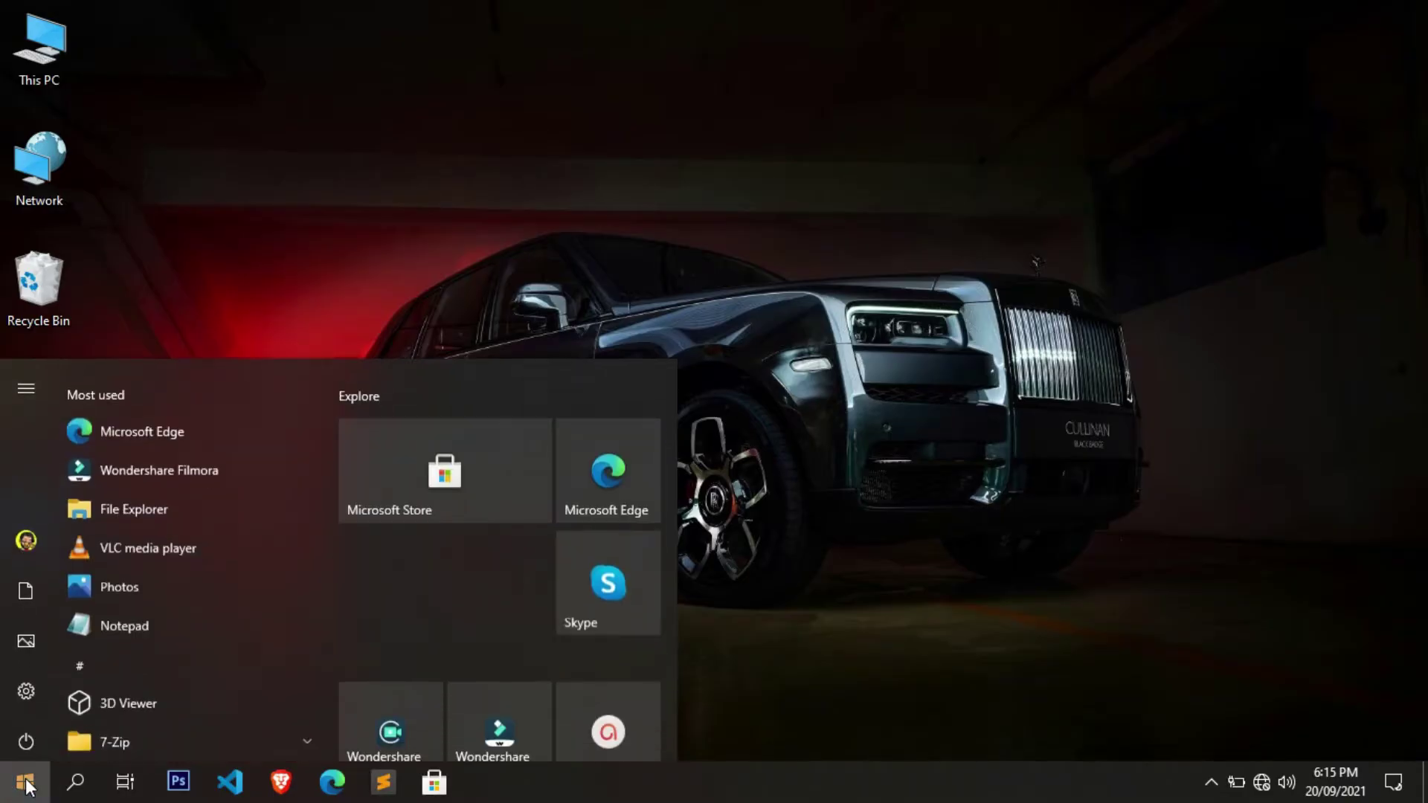
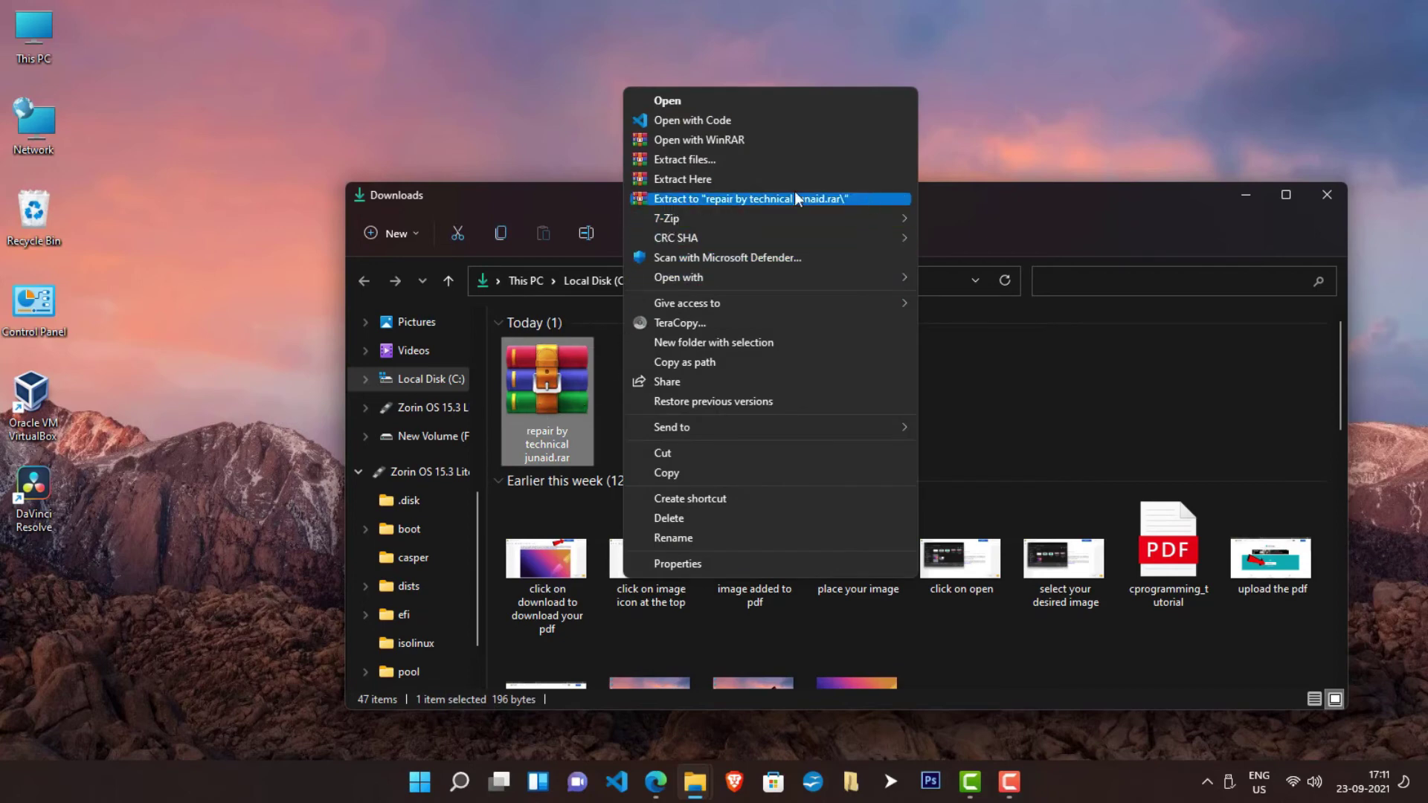
Step: Extract the repair RAR archive in Downloads to its own folder and open that folder maximized with large icons
{"action": "left_click", "coordinate": [852, 199]}
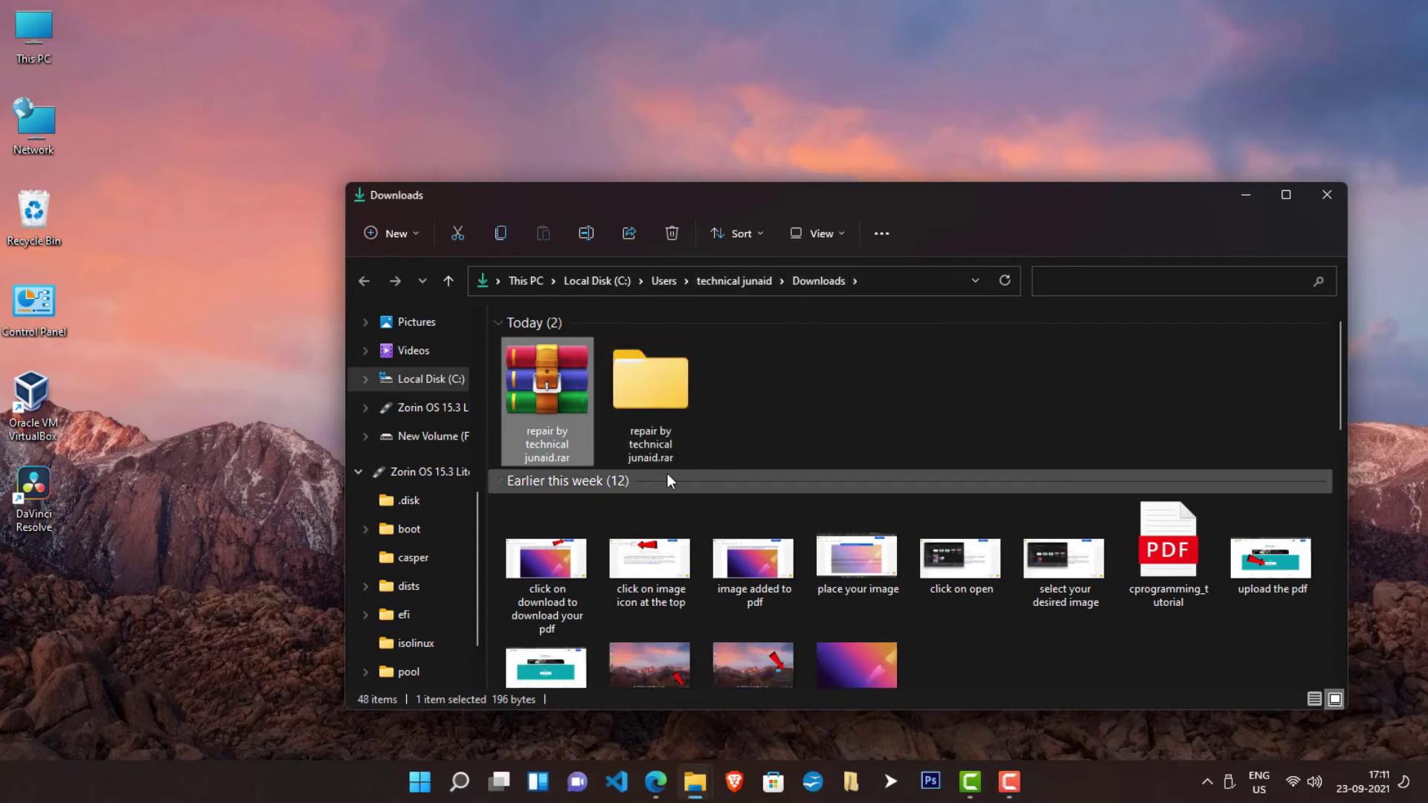
{"action": "left_click", "coordinate": [672, 441]}
{"action": "double_click", "coordinate": [672, 440]}
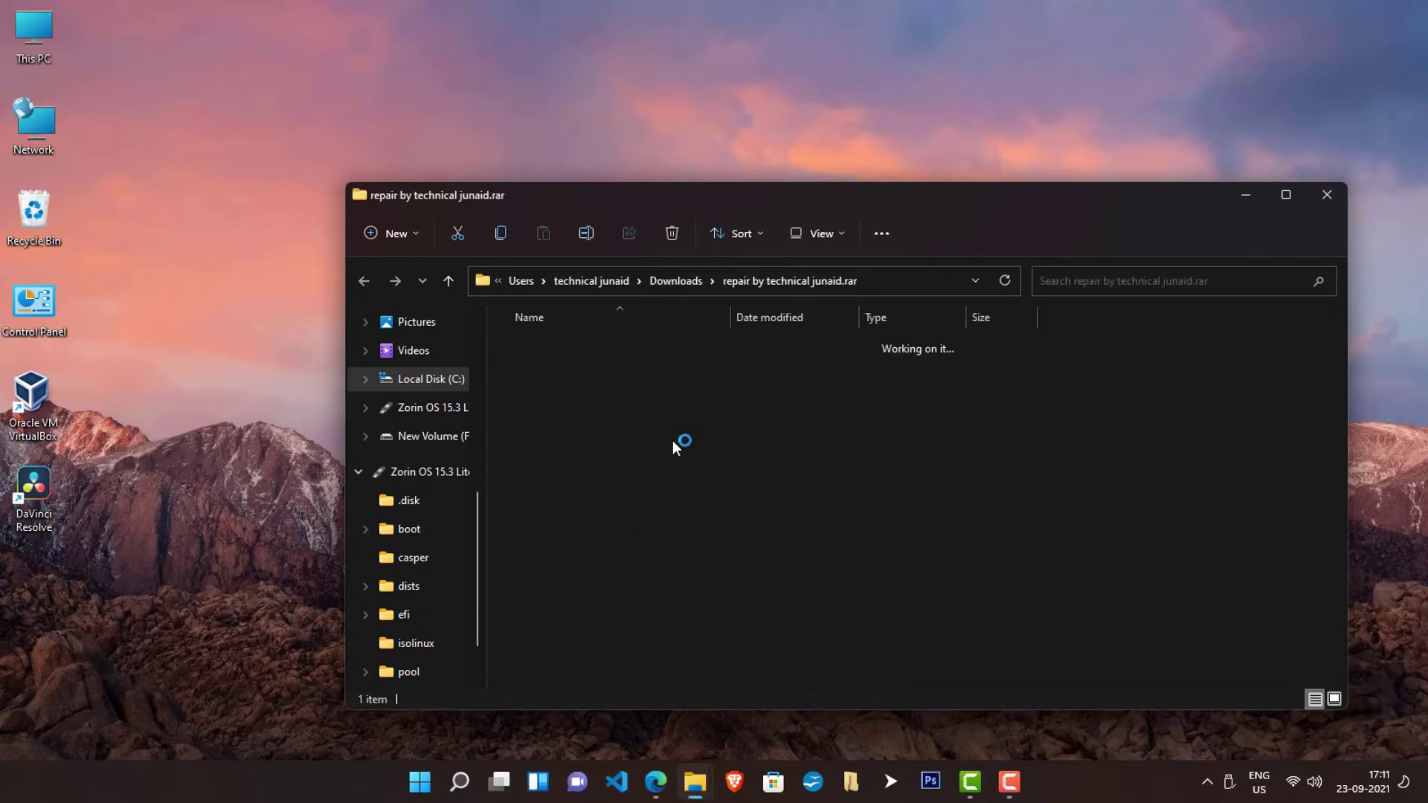
{"action": "left_click", "coordinate": [1334, 700]}
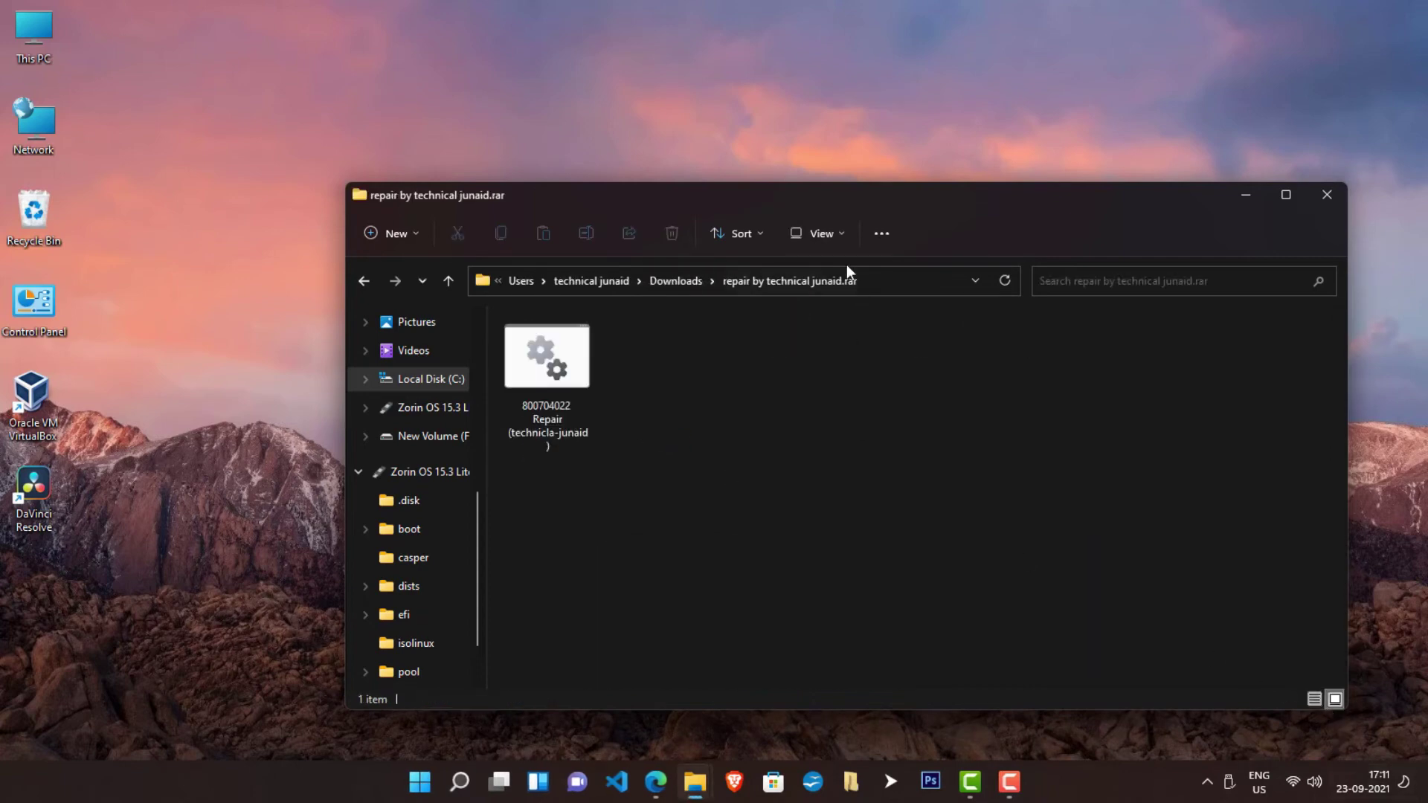
{"action": "double_click", "coordinate": [881, 192]}
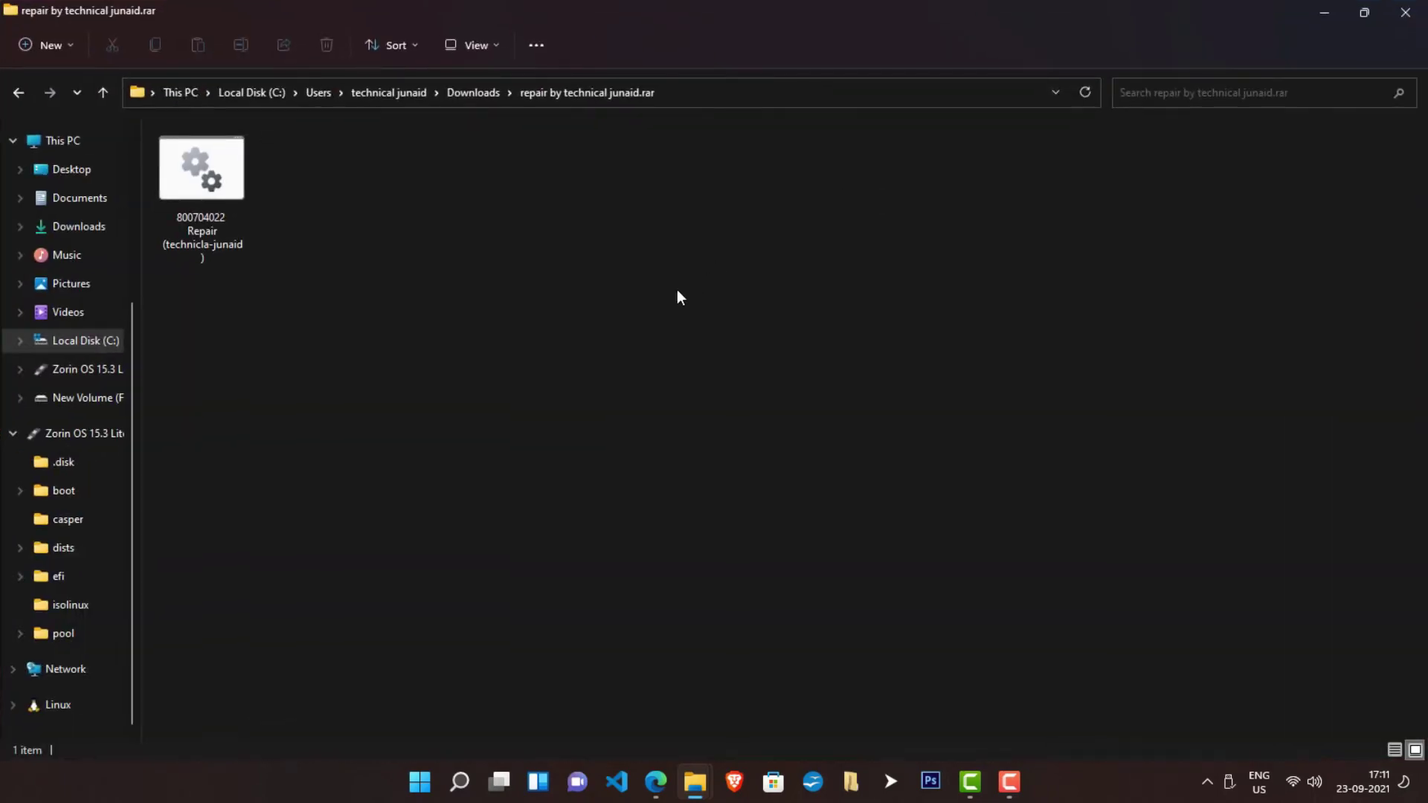
Step: Run the extracted 800704022 Repair batch file as administrator
{"action": "right_click", "coordinate": [226, 212]}
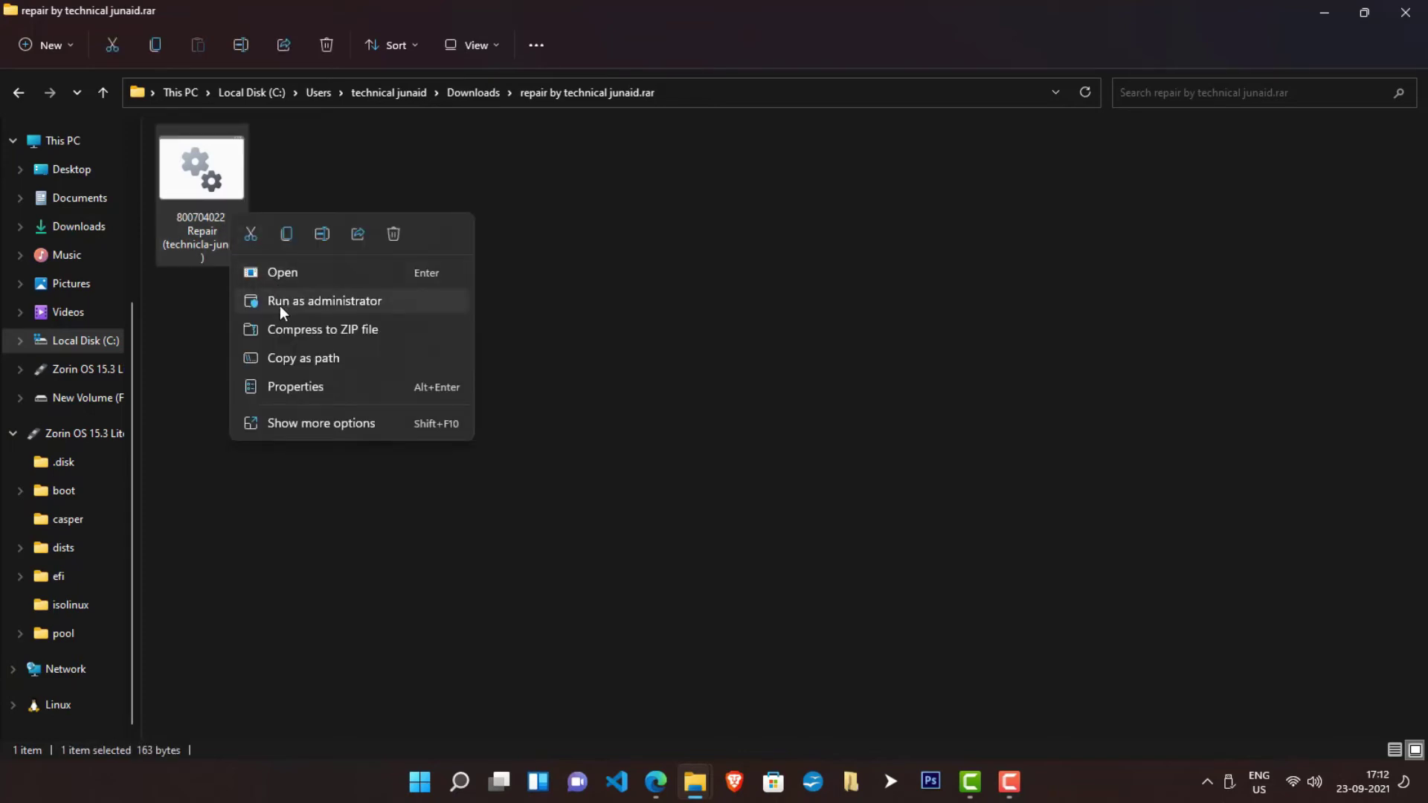
{"action": "left_click", "coordinate": [389, 295]}
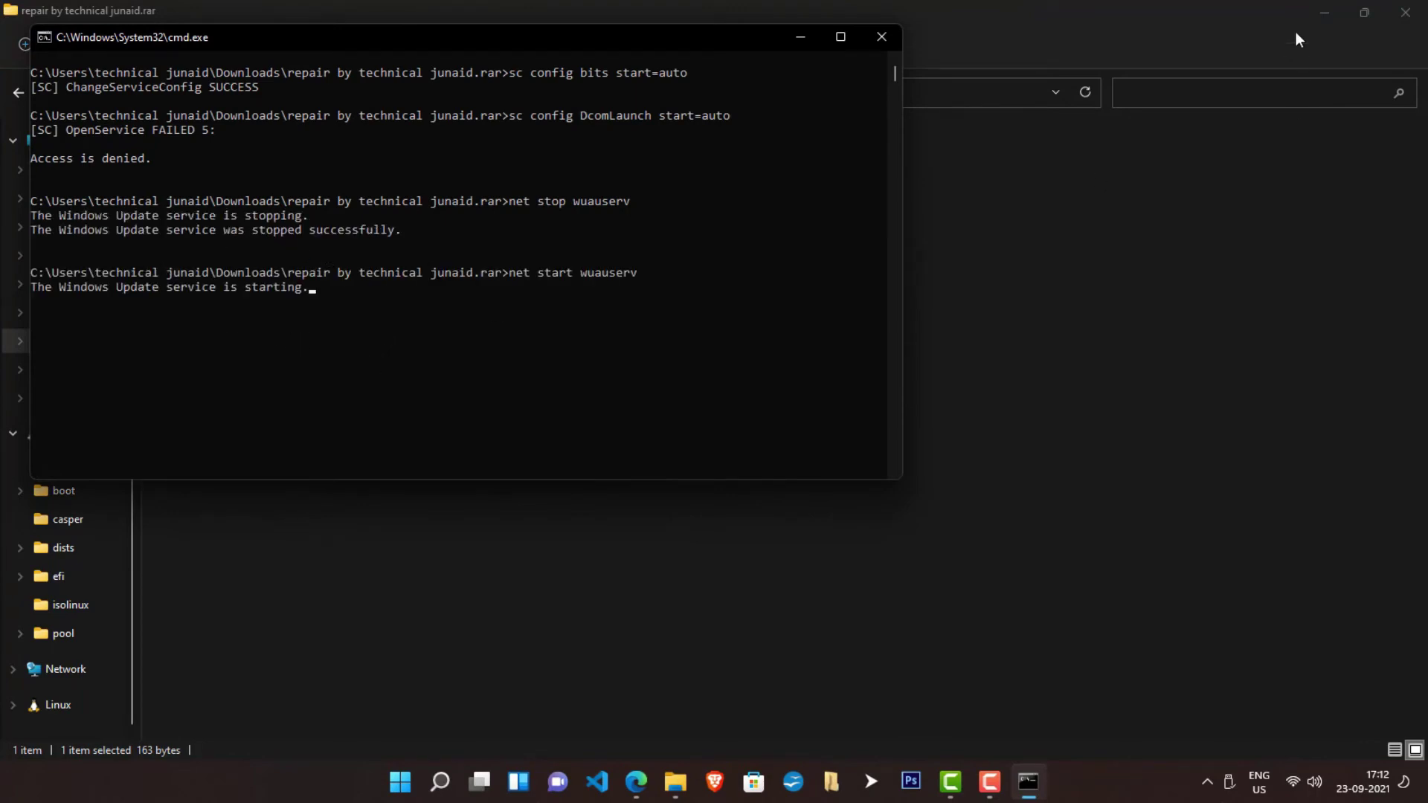
{"action": "scroll", "coordinate": [287, 427], "scroll_direction": "down", "scroll_amount": 1}
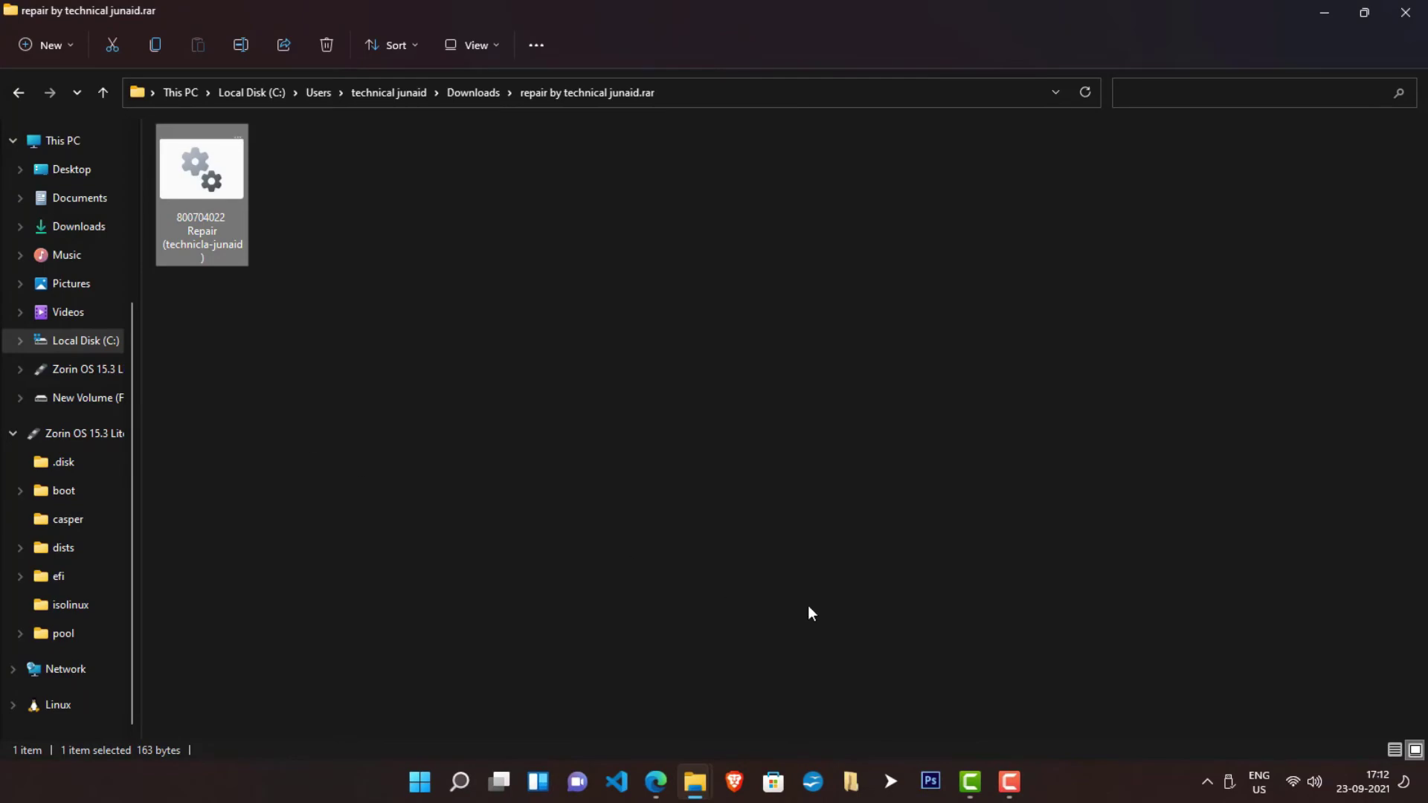
Step: Close the extracted repair folder window and open Registry Editor by searching for regedit
{"action": "left_click", "coordinate": [457, 541]}
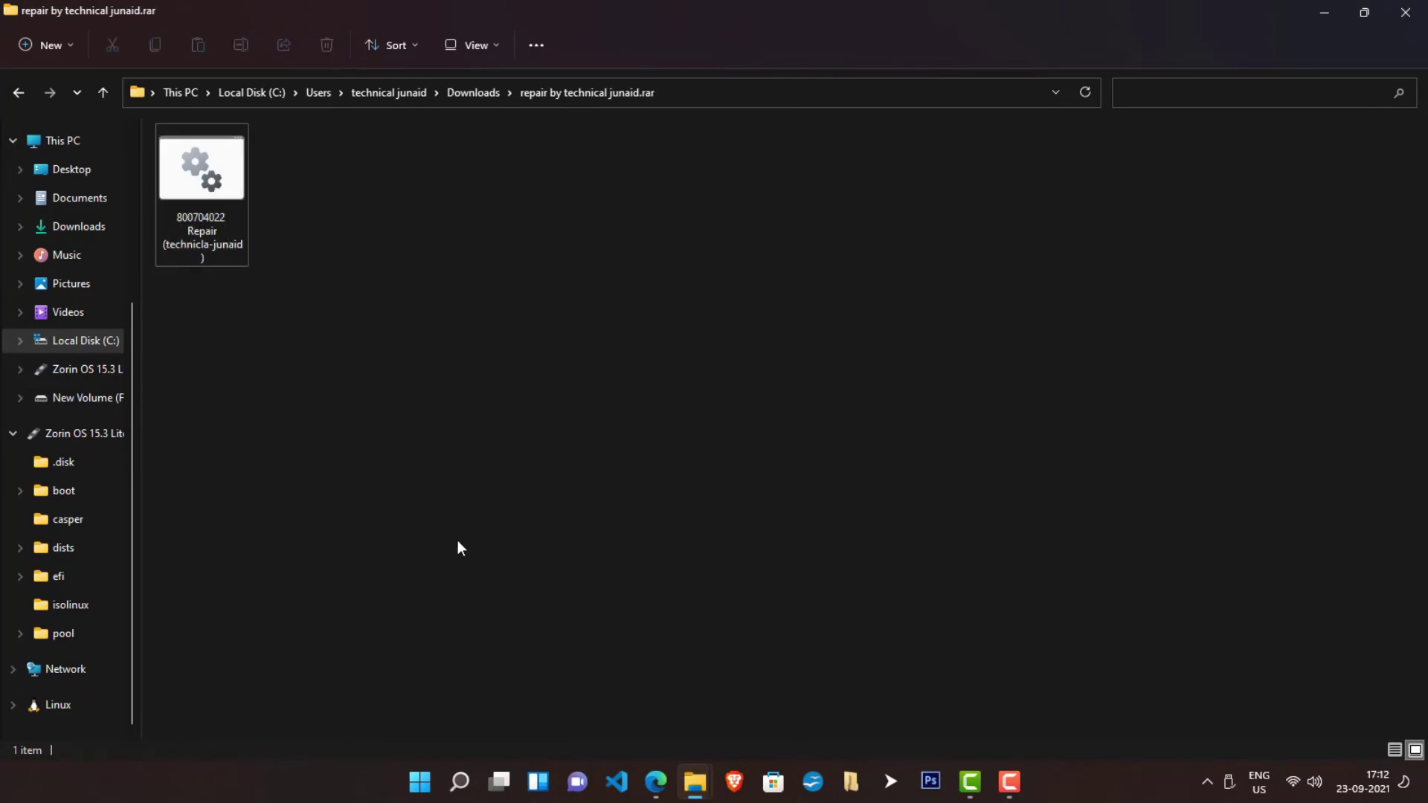
{"action": "left_click", "coordinate": [1405, 13]}
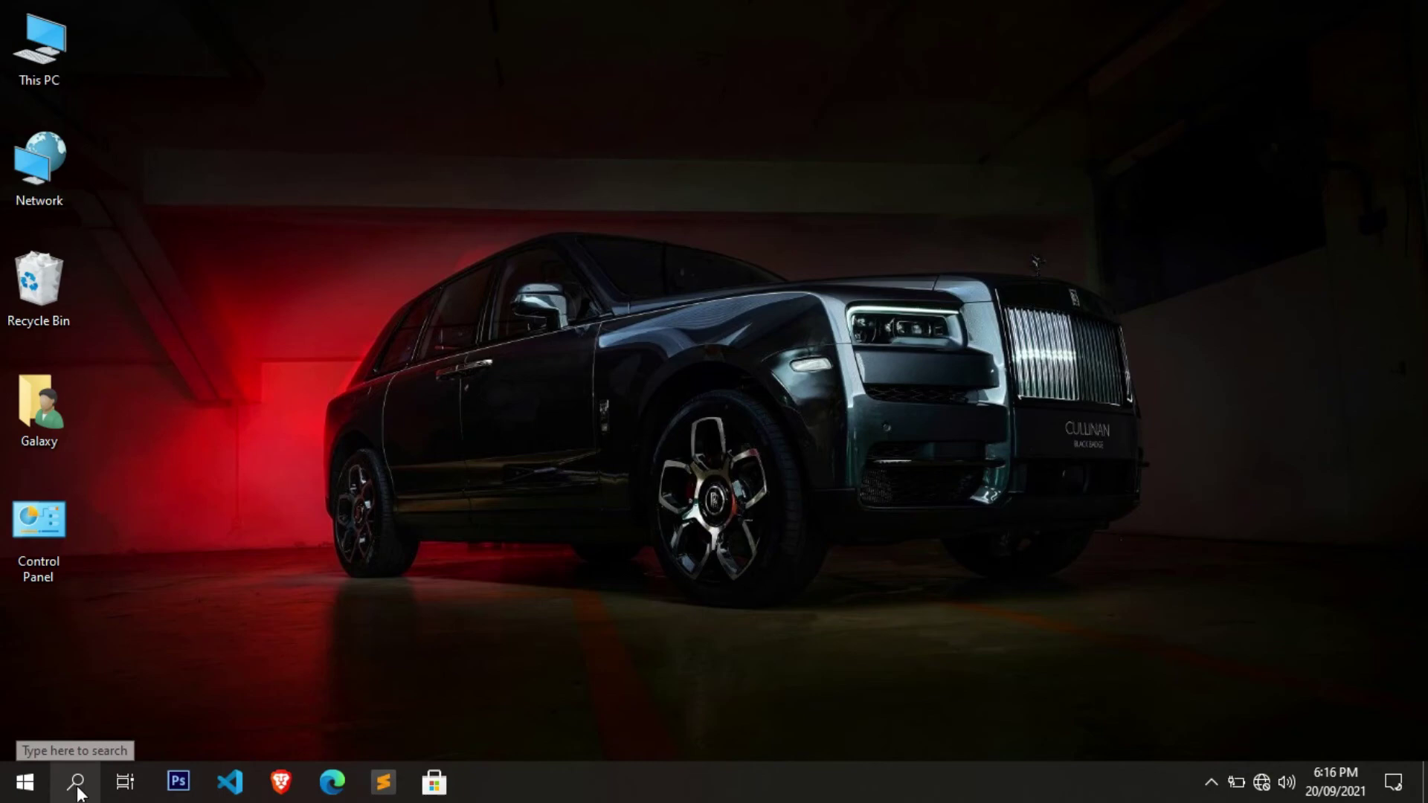
{"action": "left_click", "coordinate": [78, 790]}
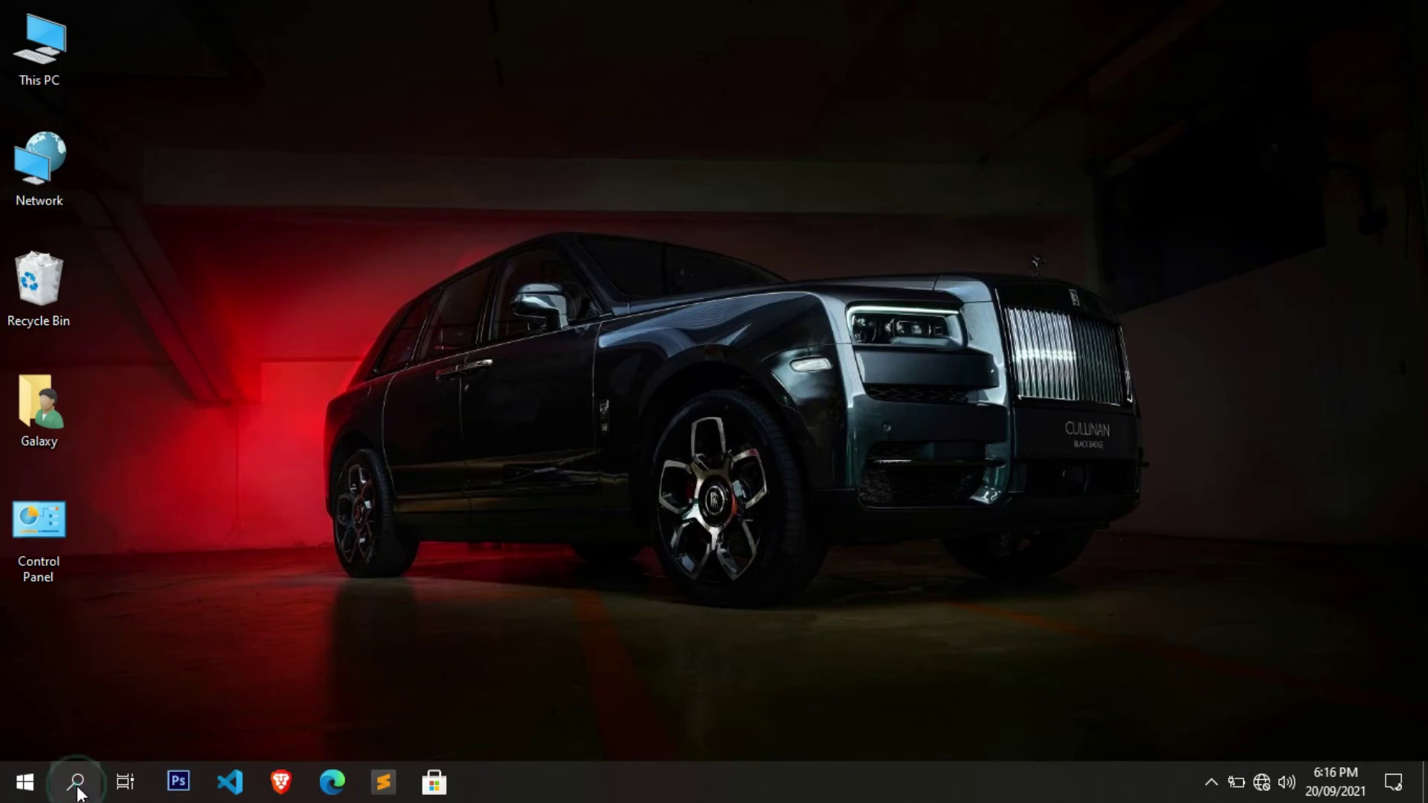
{"action": "type", "text": "rege"}
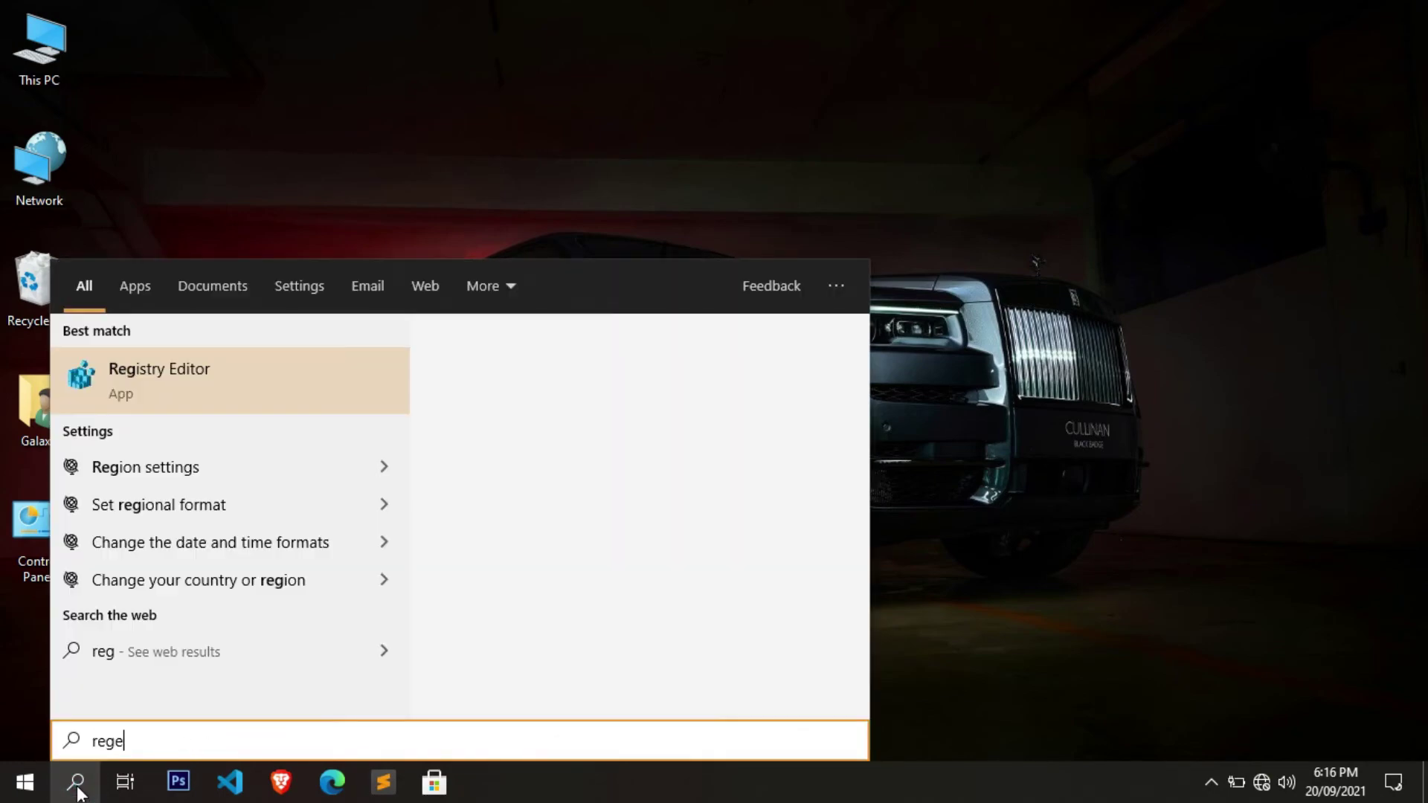
{"action": "type", "text": "dit"}
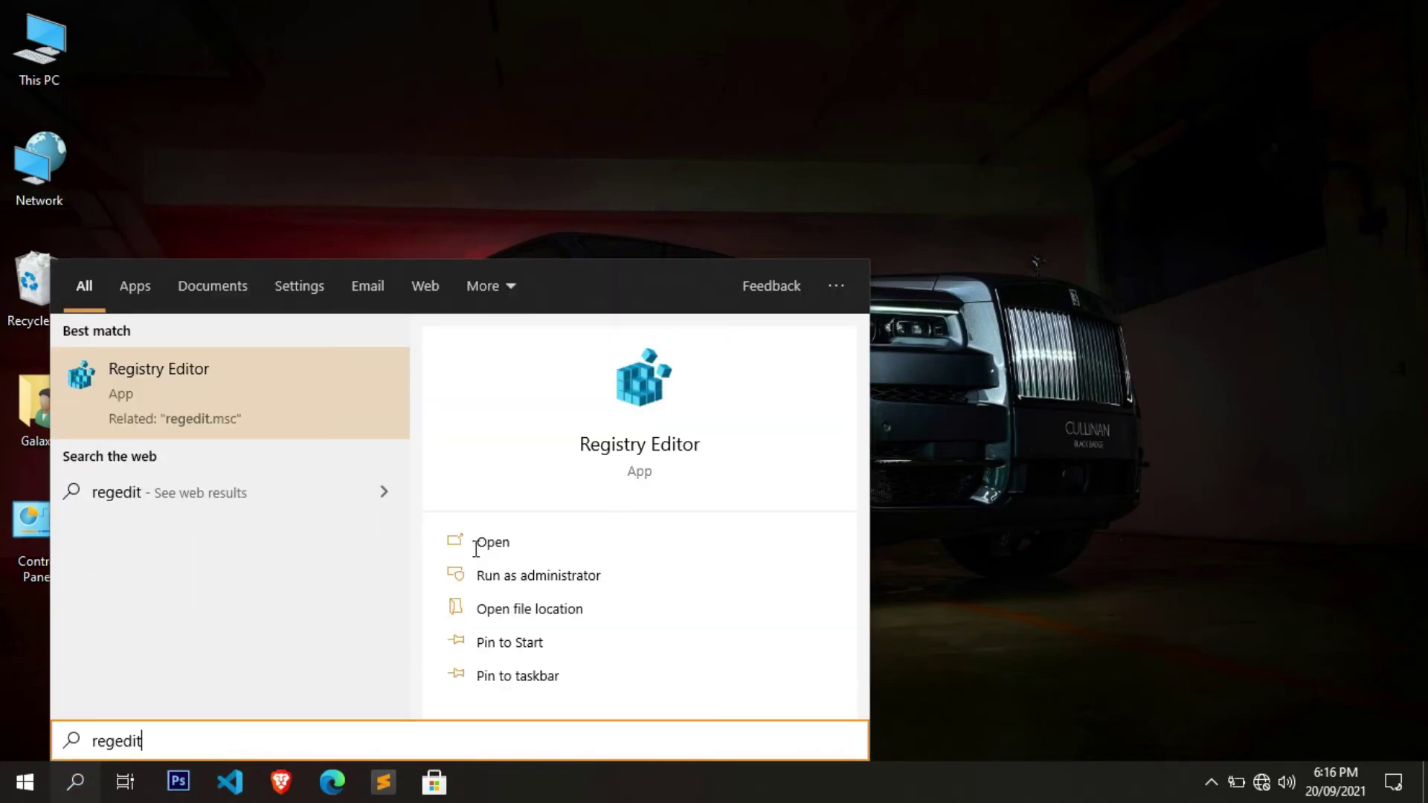
{"action": "left_click", "coordinate": [527, 543]}
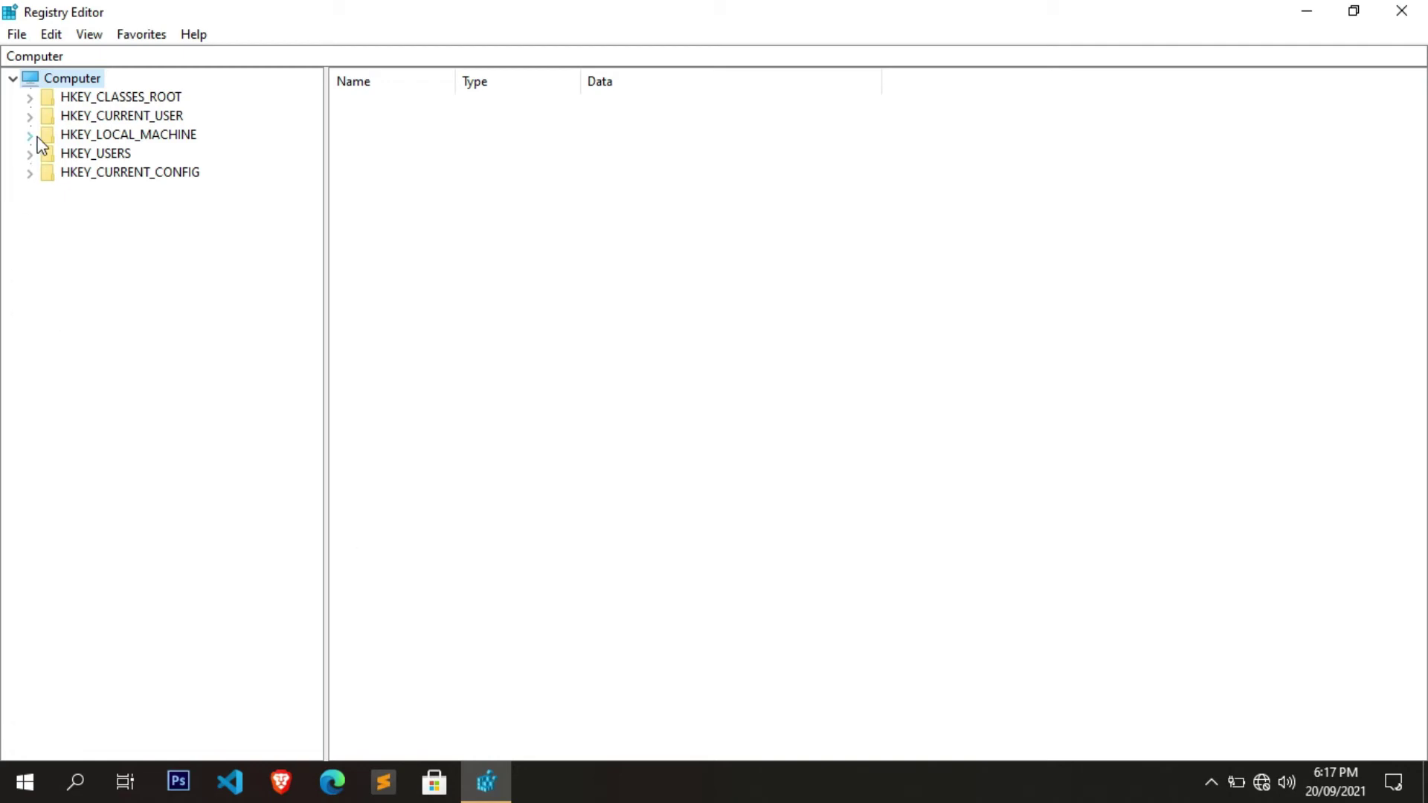
Step: Expand the registry tree down to HKEY_LOCAL_MACHINE\SOFTWARE\Microsoft
{"action": "left_click", "coordinate": [162, 134]}
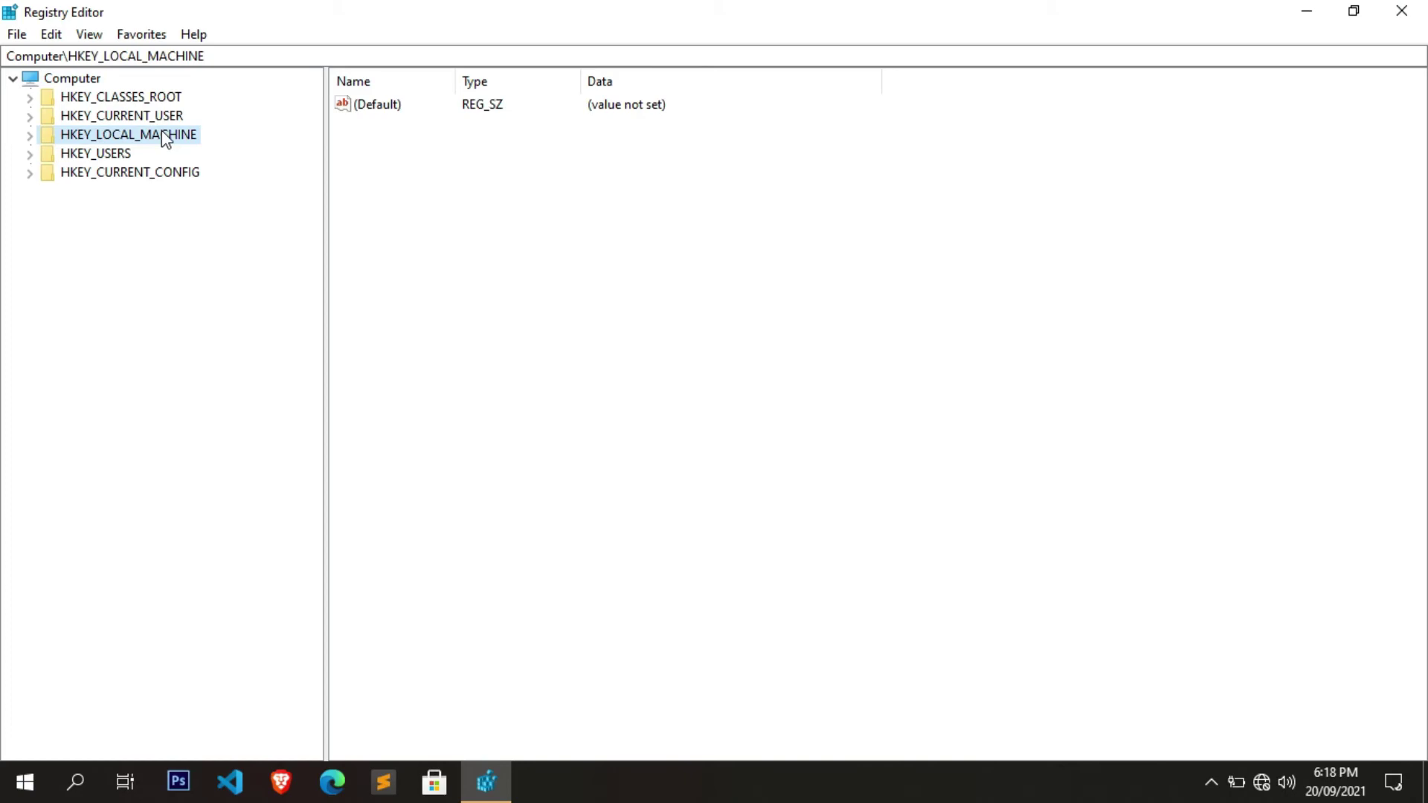
{"action": "left_click", "coordinate": [31, 136]}
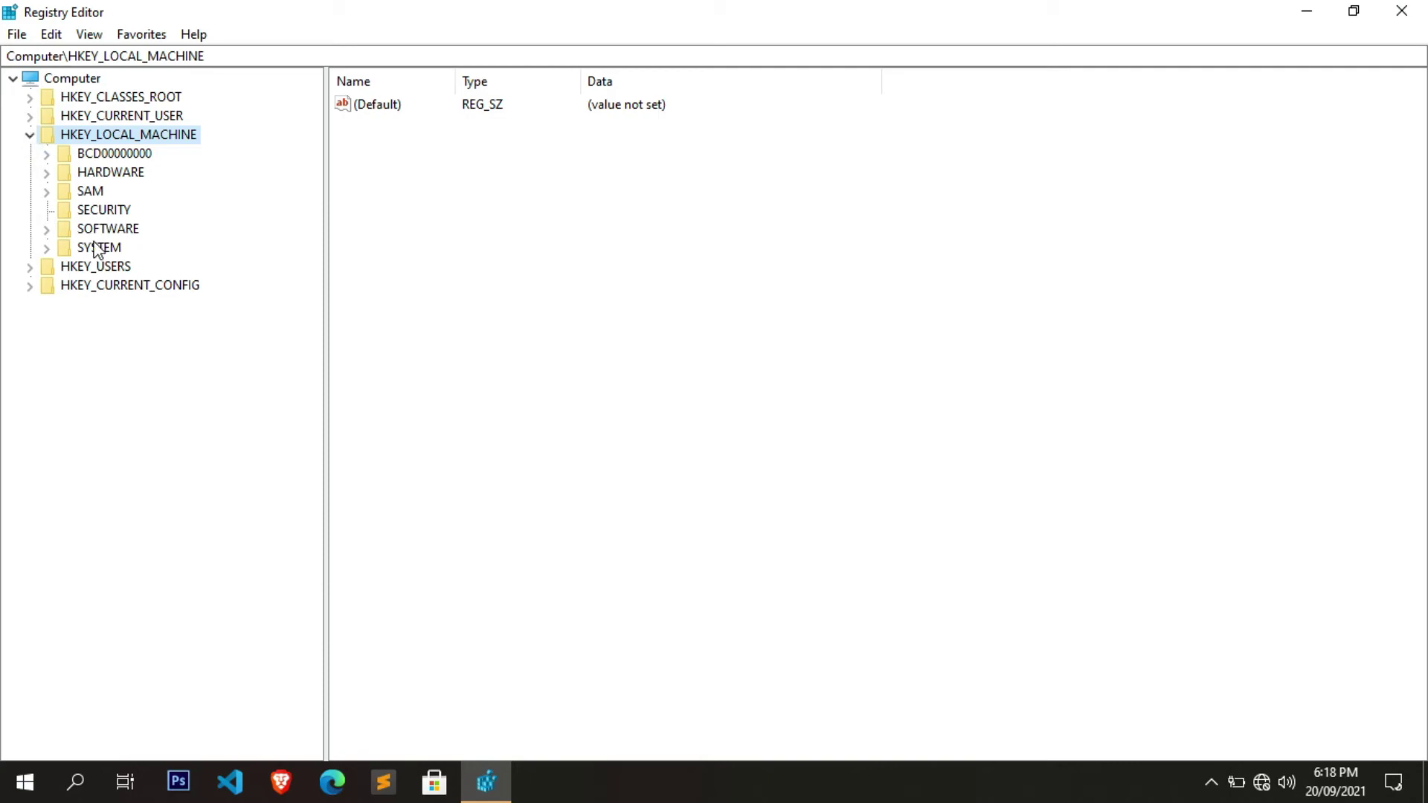
{"action": "left_click", "coordinate": [113, 231]}
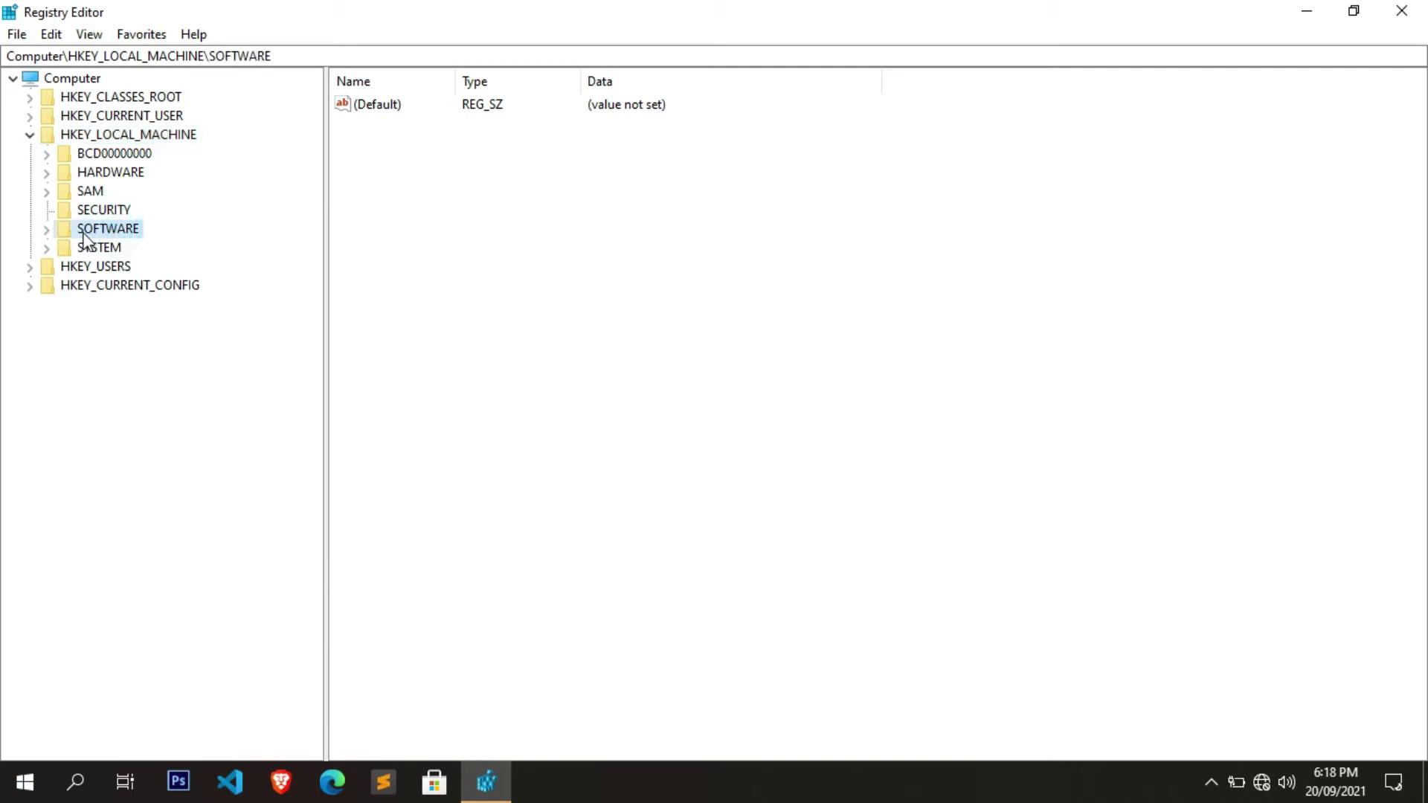
{"action": "left_click", "coordinate": [46, 230]}
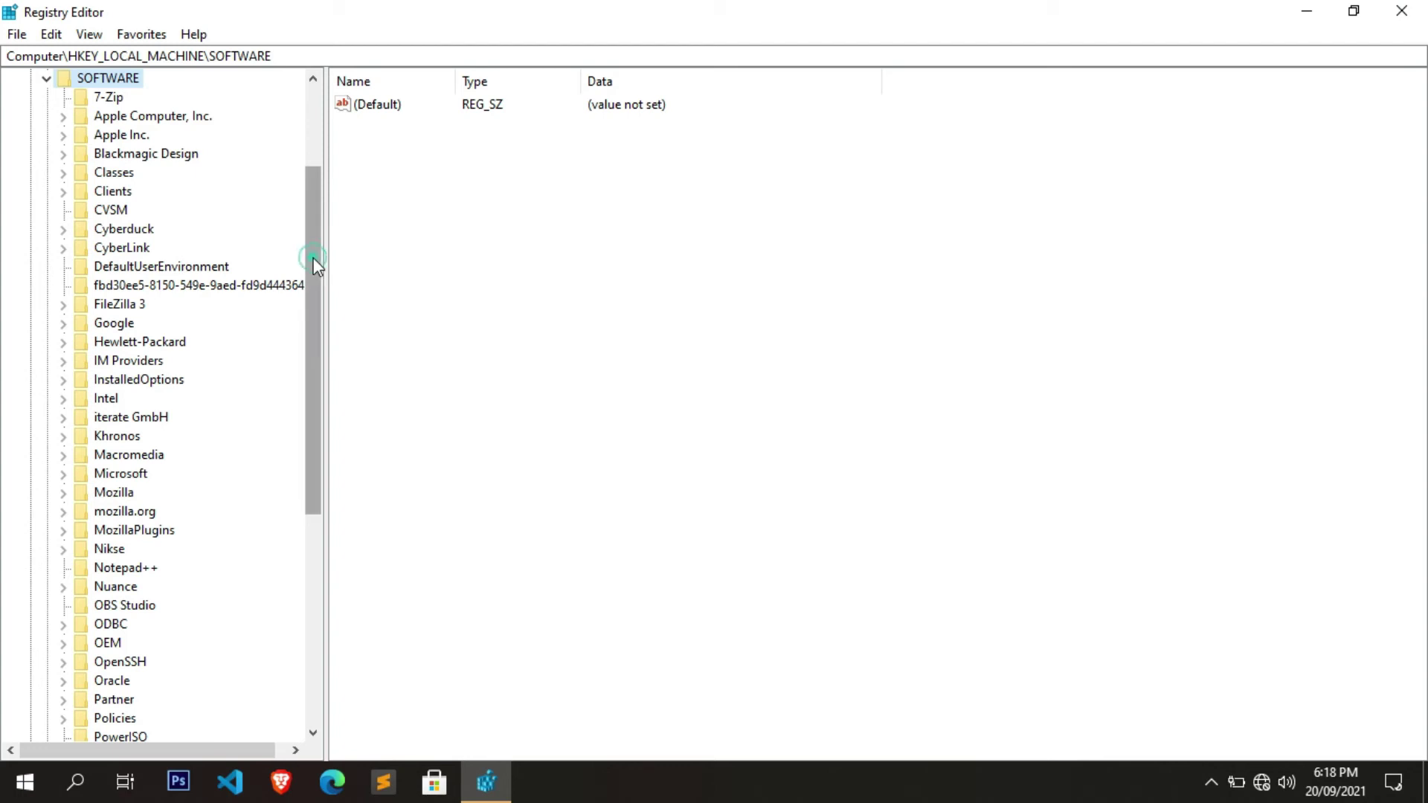
{"action": "left_click_drag", "start_coordinate": [314, 258], "coordinate": [300, 298]}
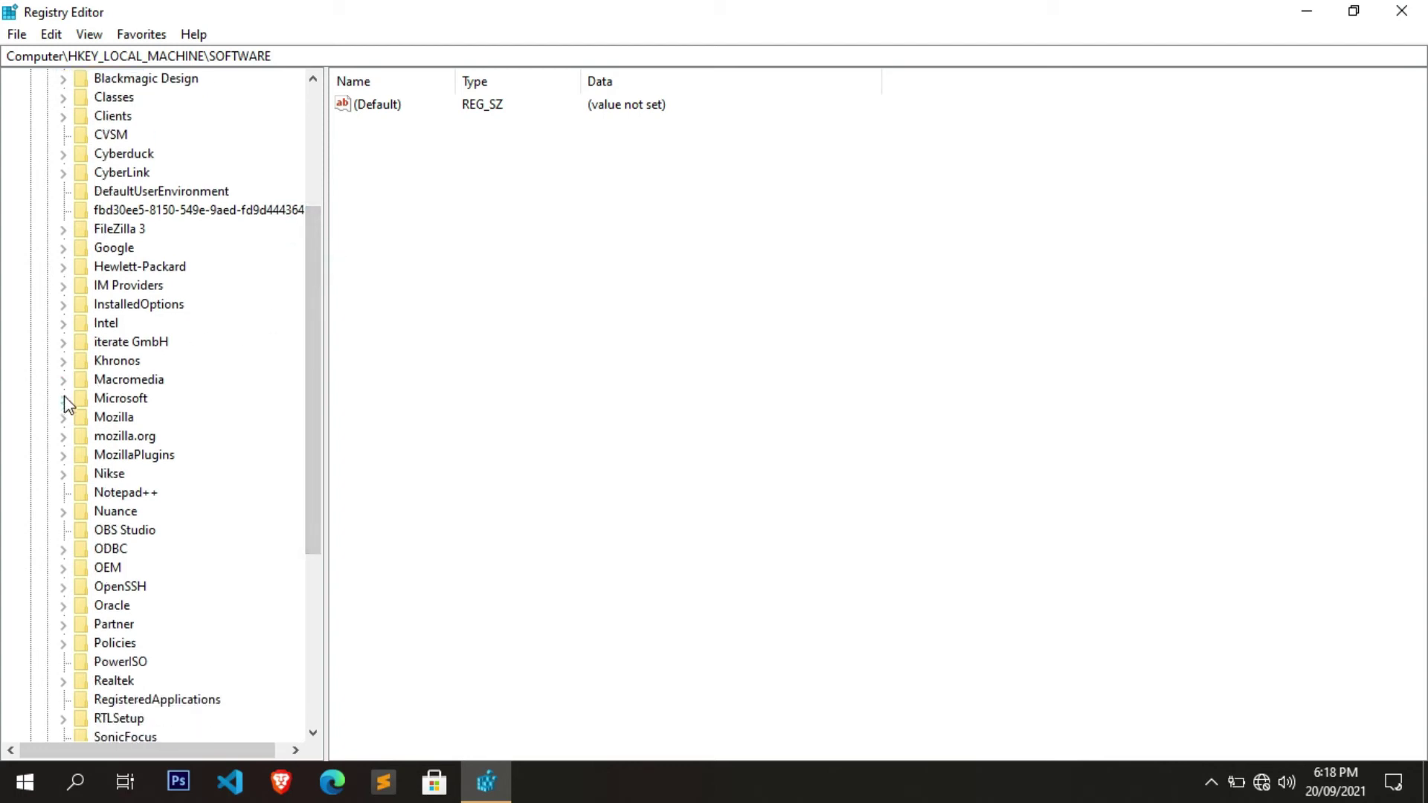
{"action": "left_click", "coordinate": [120, 399]}
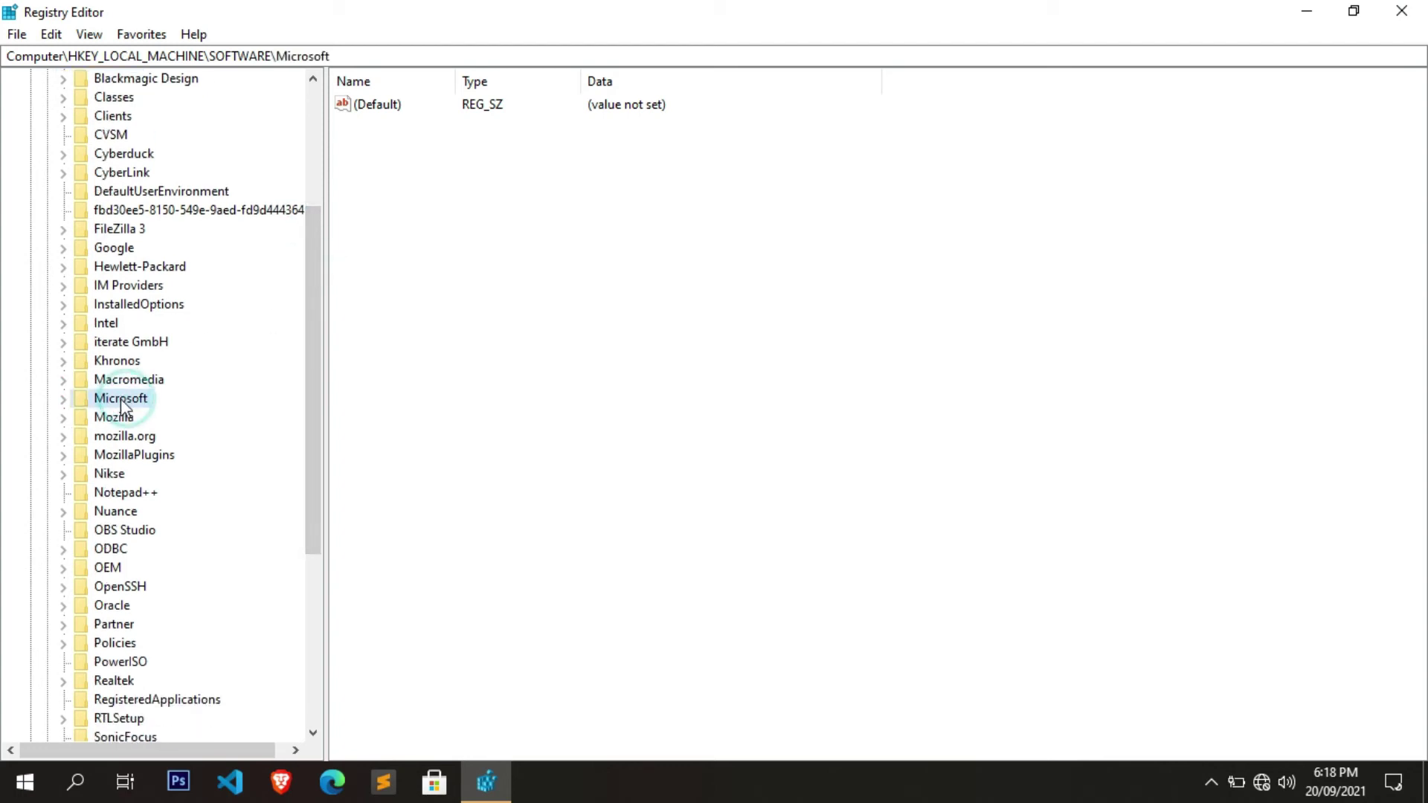
{"action": "left_click", "coordinate": [63, 402]}
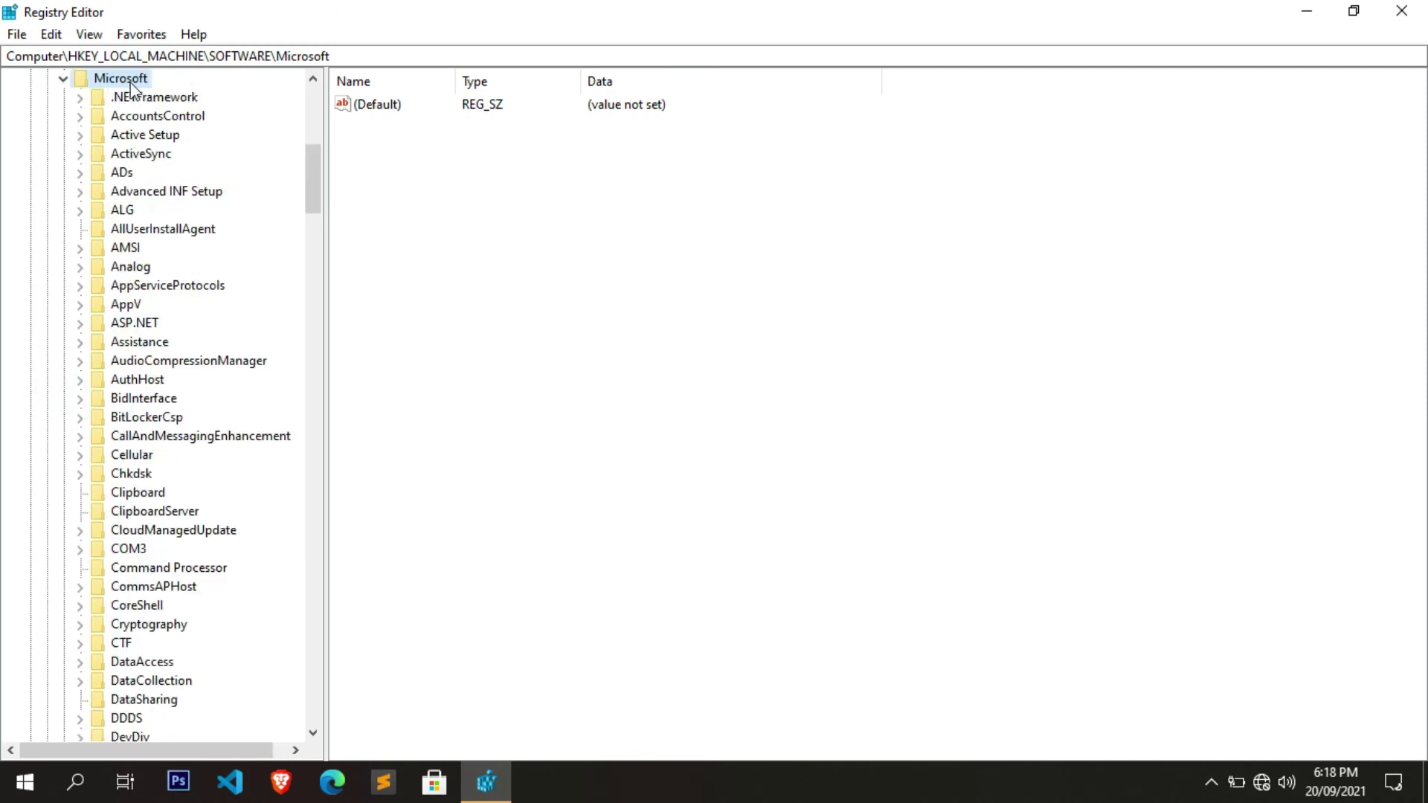
Step: Expand the Windows key under Microsoft and its CurrentVersion subkey
{"action": "left_click_drag", "start_coordinate": [310, 179], "coordinate": [293, 583]}
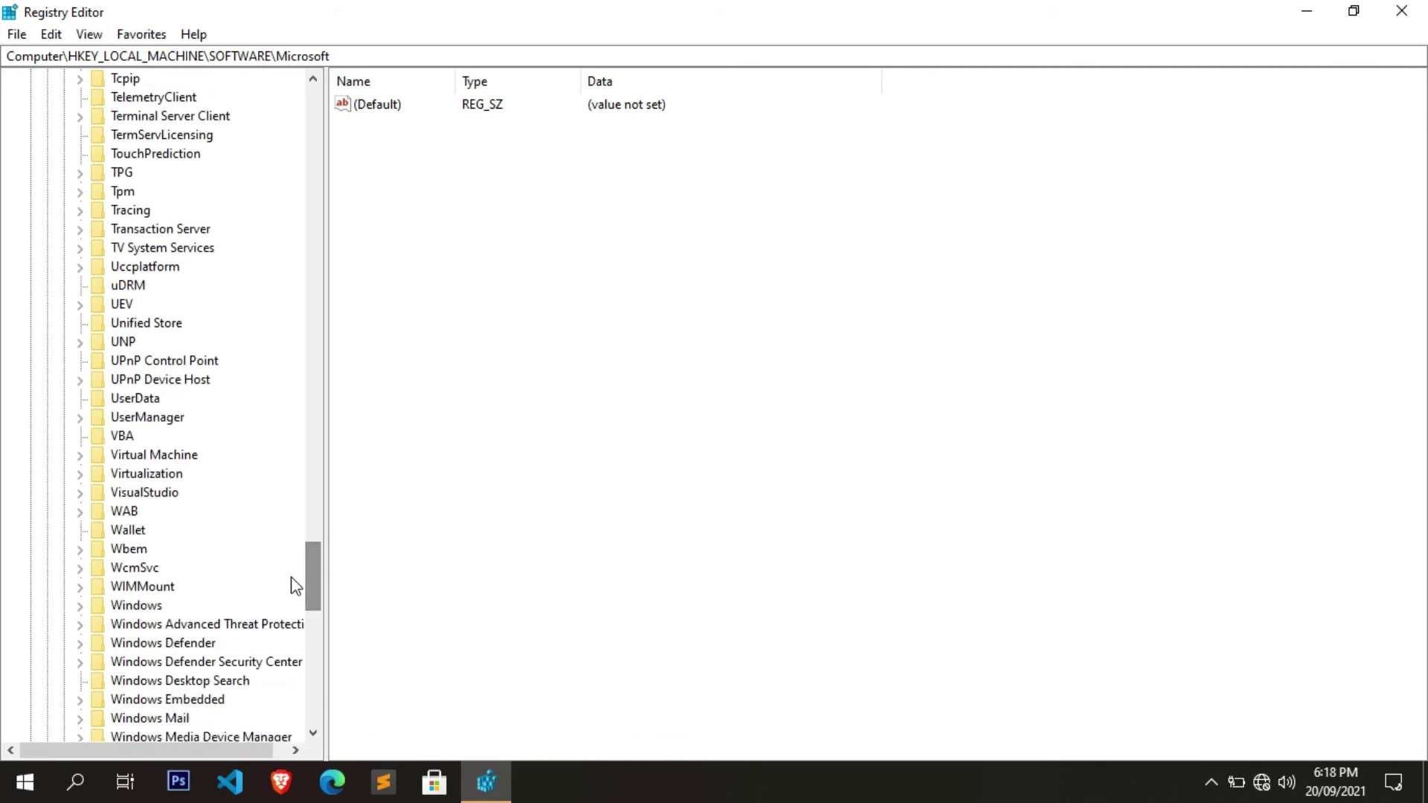
{"action": "left_click", "coordinate": [116, 607]}
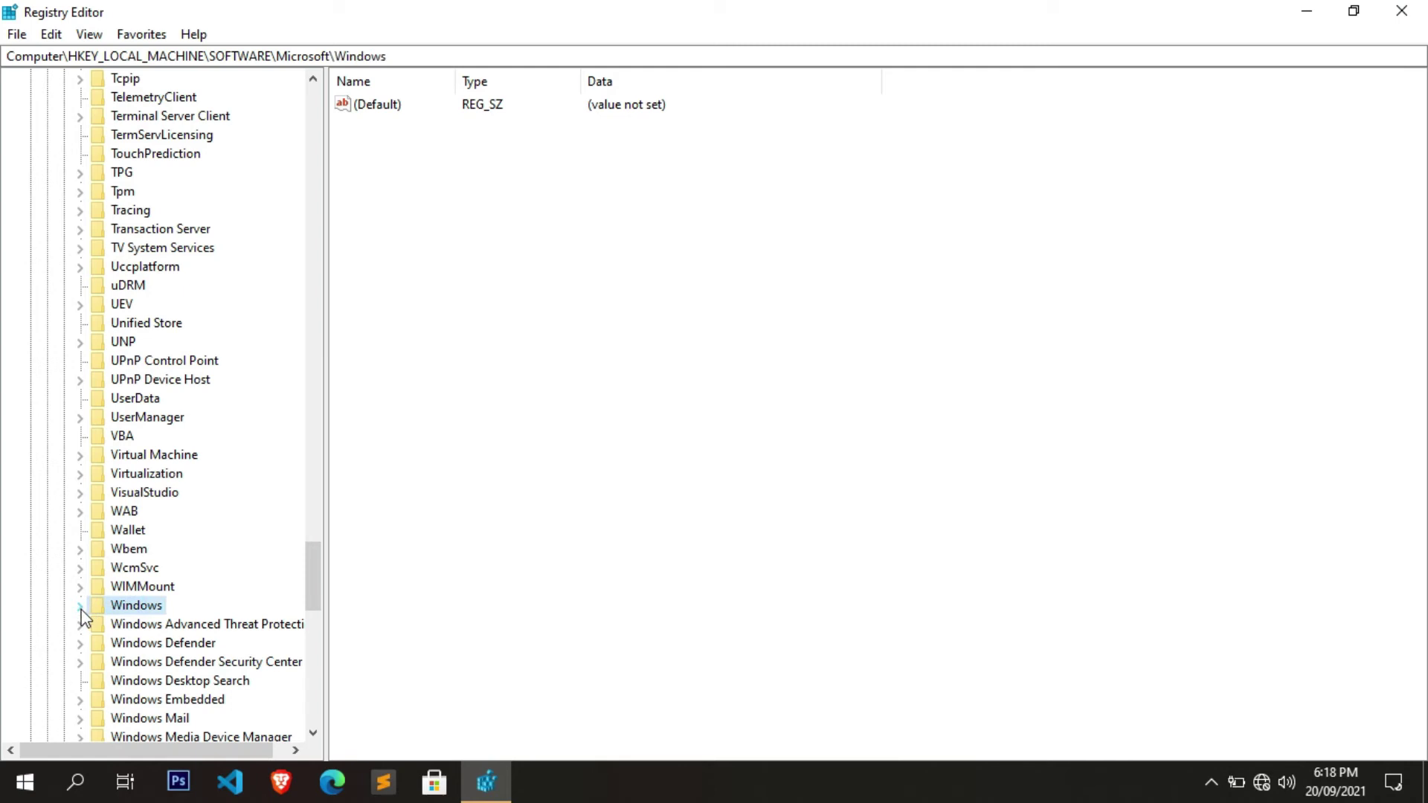
{"action": "left_click", "coordinate": [81, 607]}
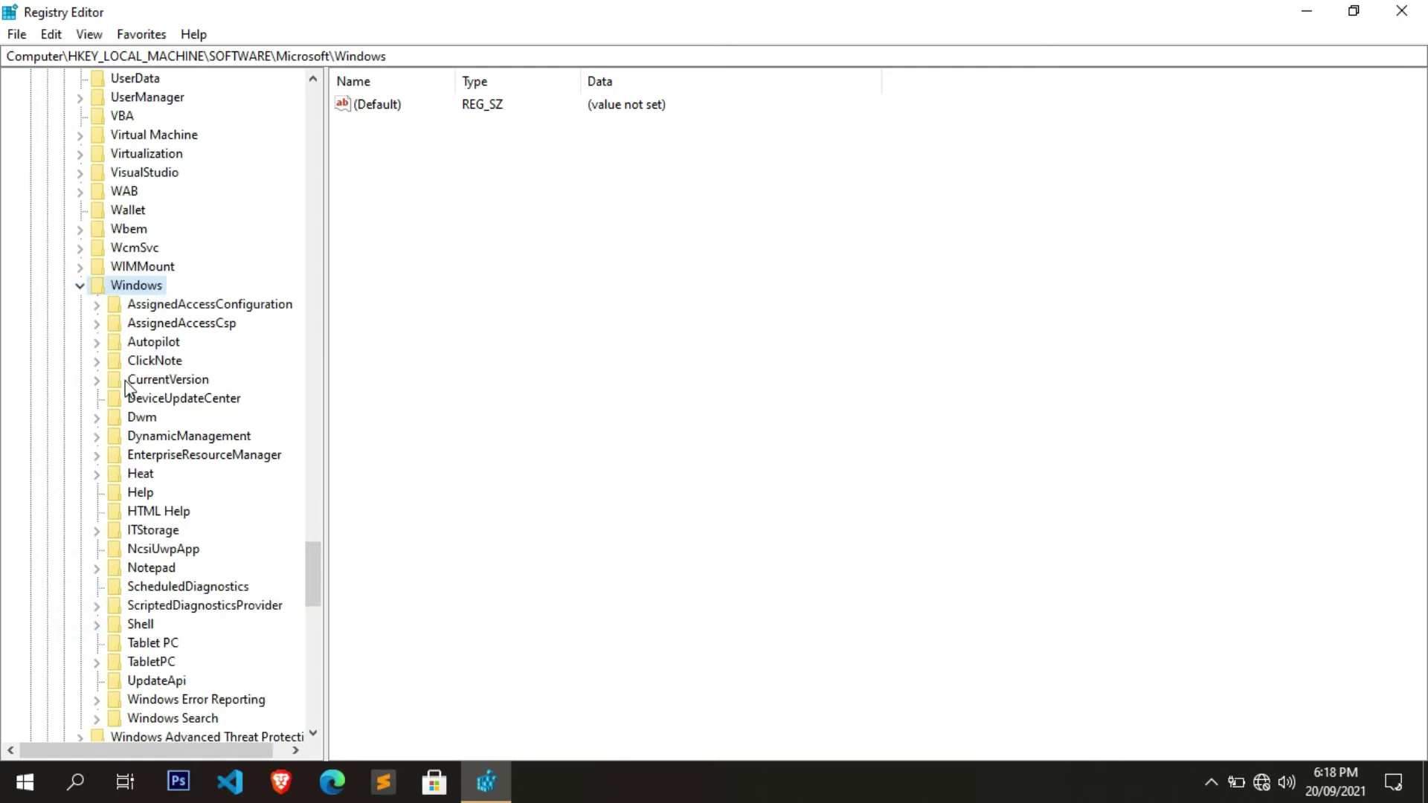
{"action": "left_click", "coordinate": [146, 381]}
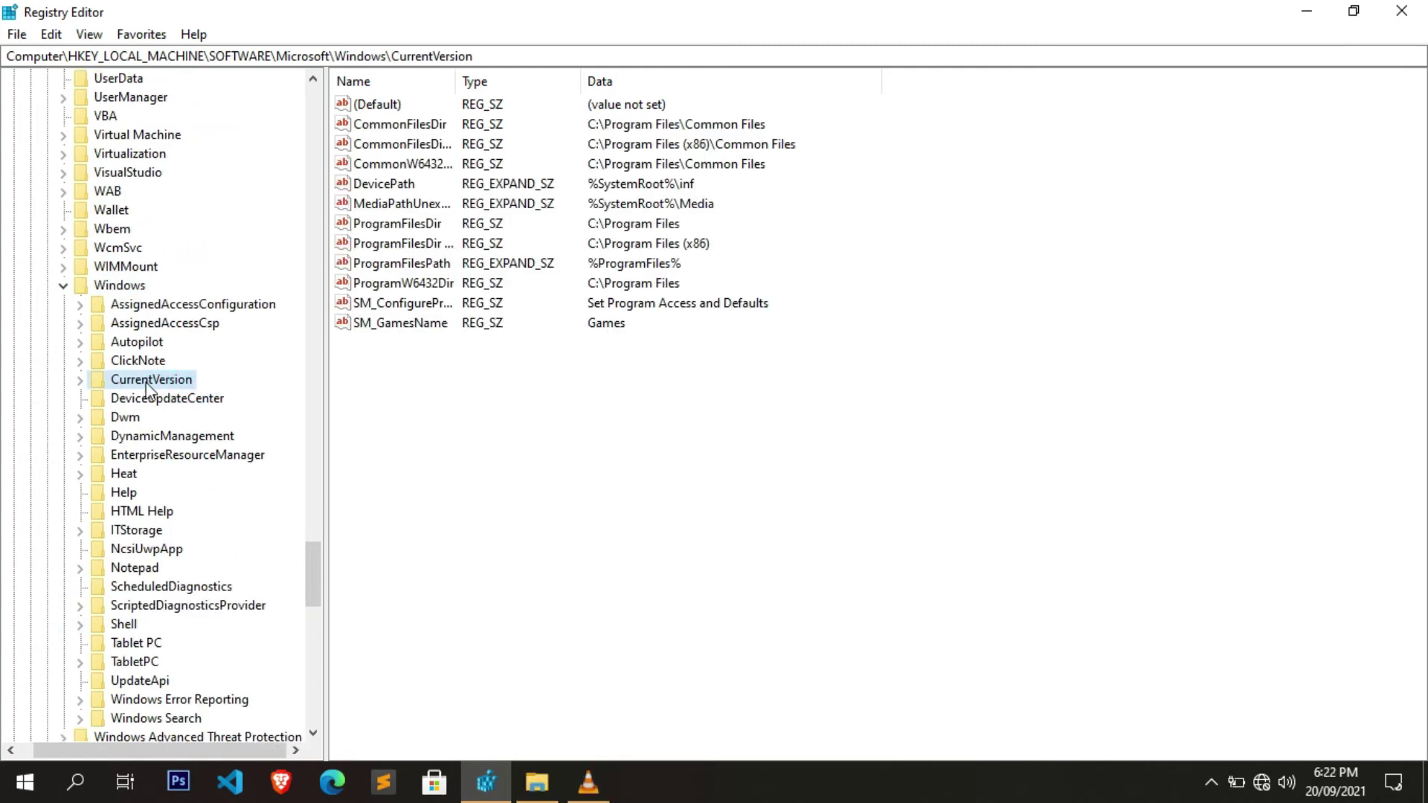
{"action": "left_click", "coordinate": [80, 380]}
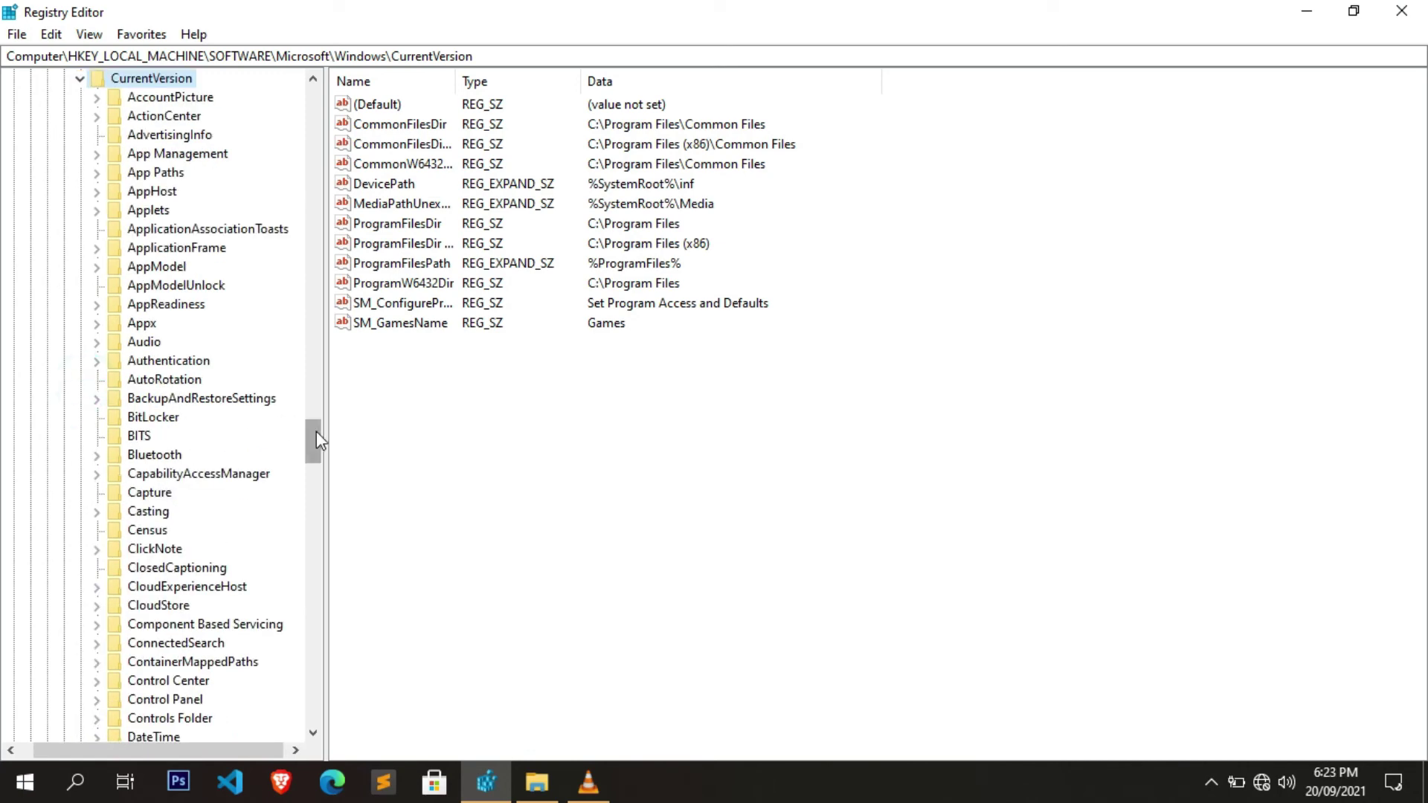
Step: Expand the WindowsUpdate key under CurrentVersion and open its Auto Update subkey
{"action": "left_click_drag", "start_coordinate": [316, 432], "coordinate": [311, 634]}
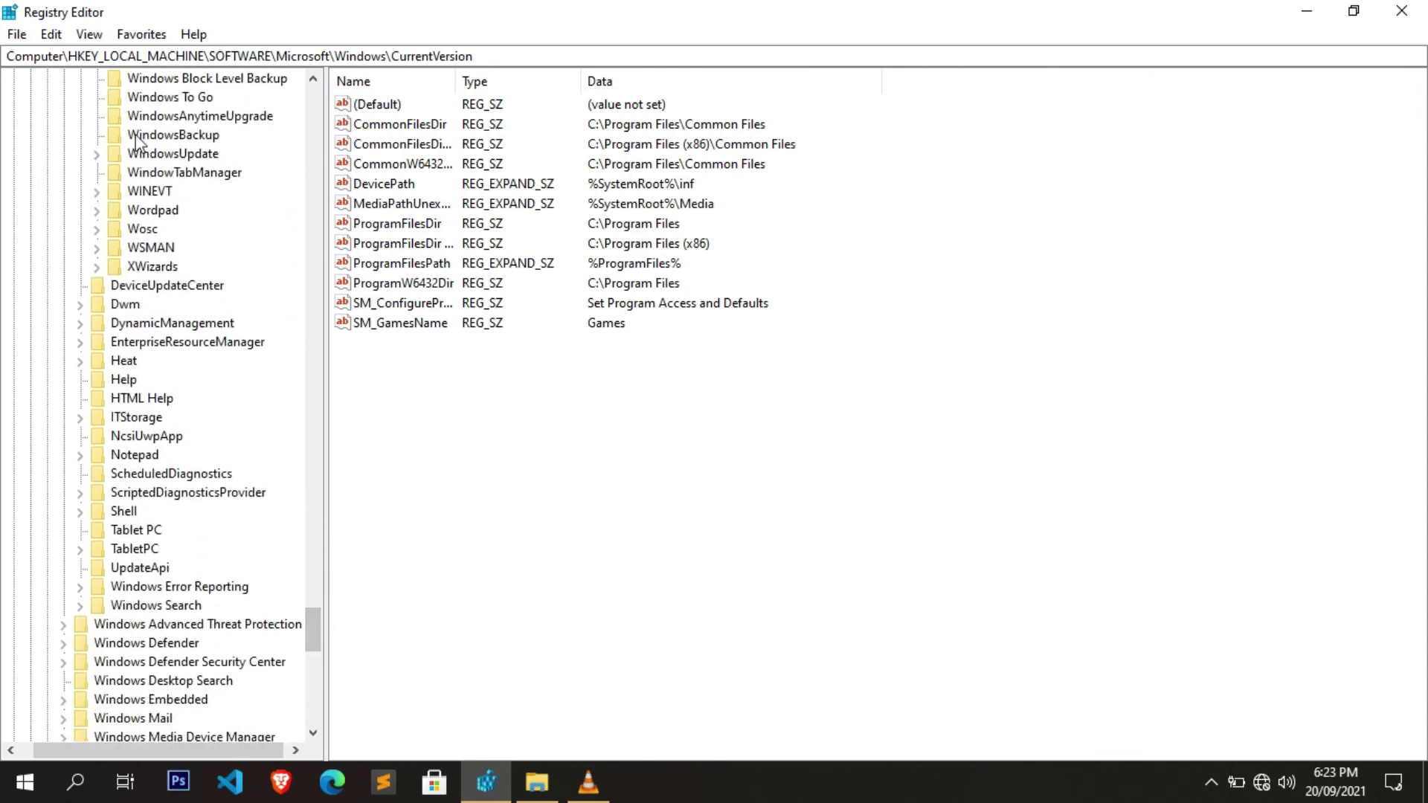
{"action": "left_click", "coordinate": [152, 154]}
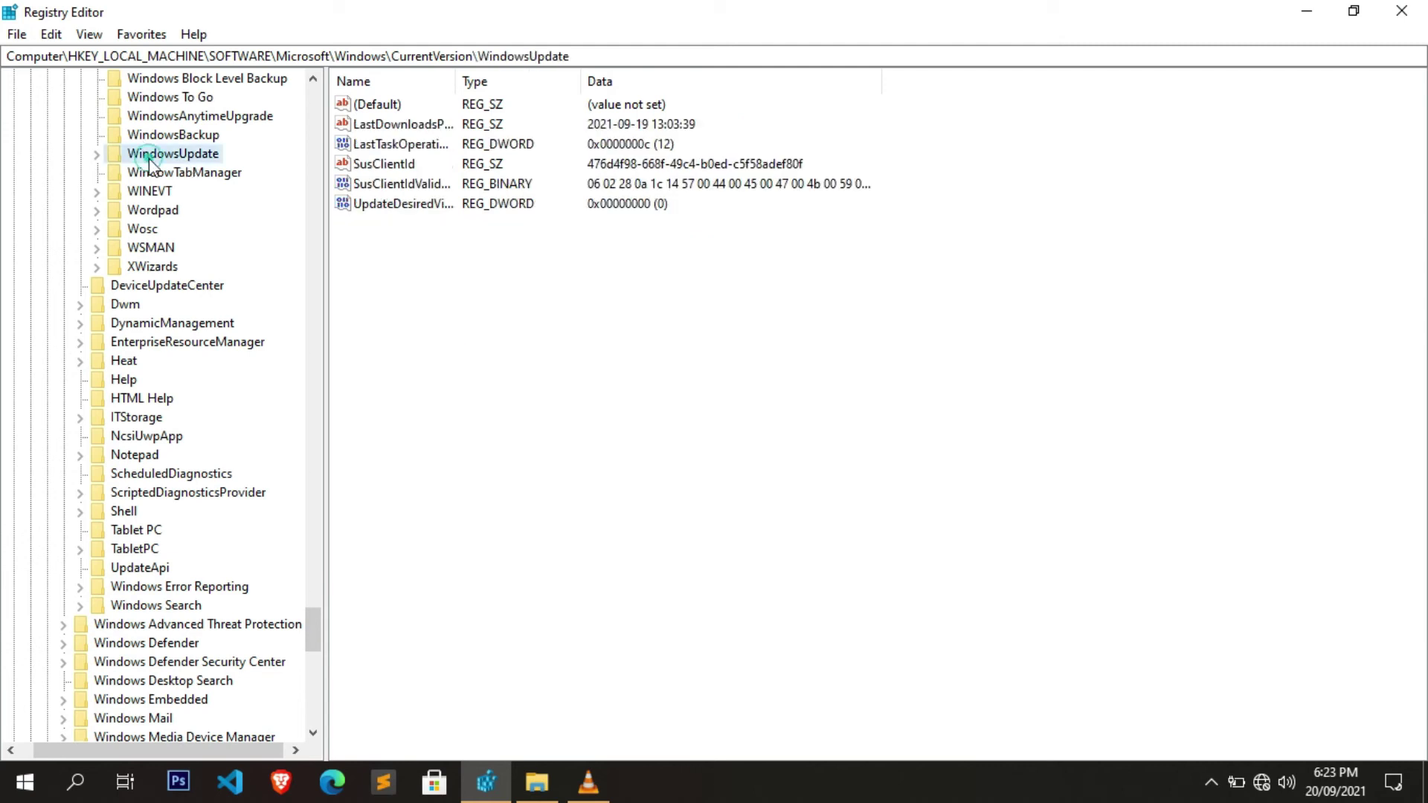
{"action": "left_click", "coordinate": [97, 154]}
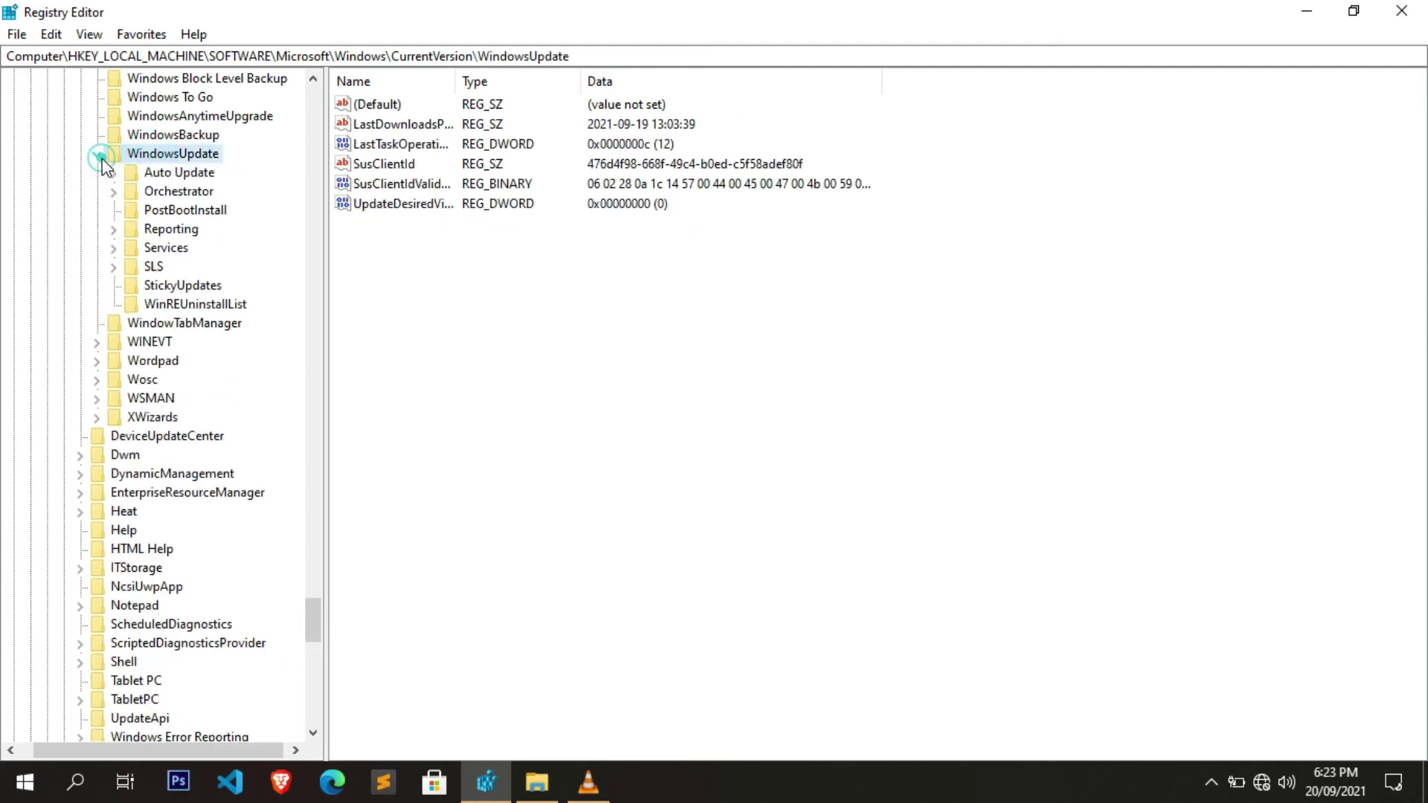
{"action": "left_click", "coordinate": [158, 175]}
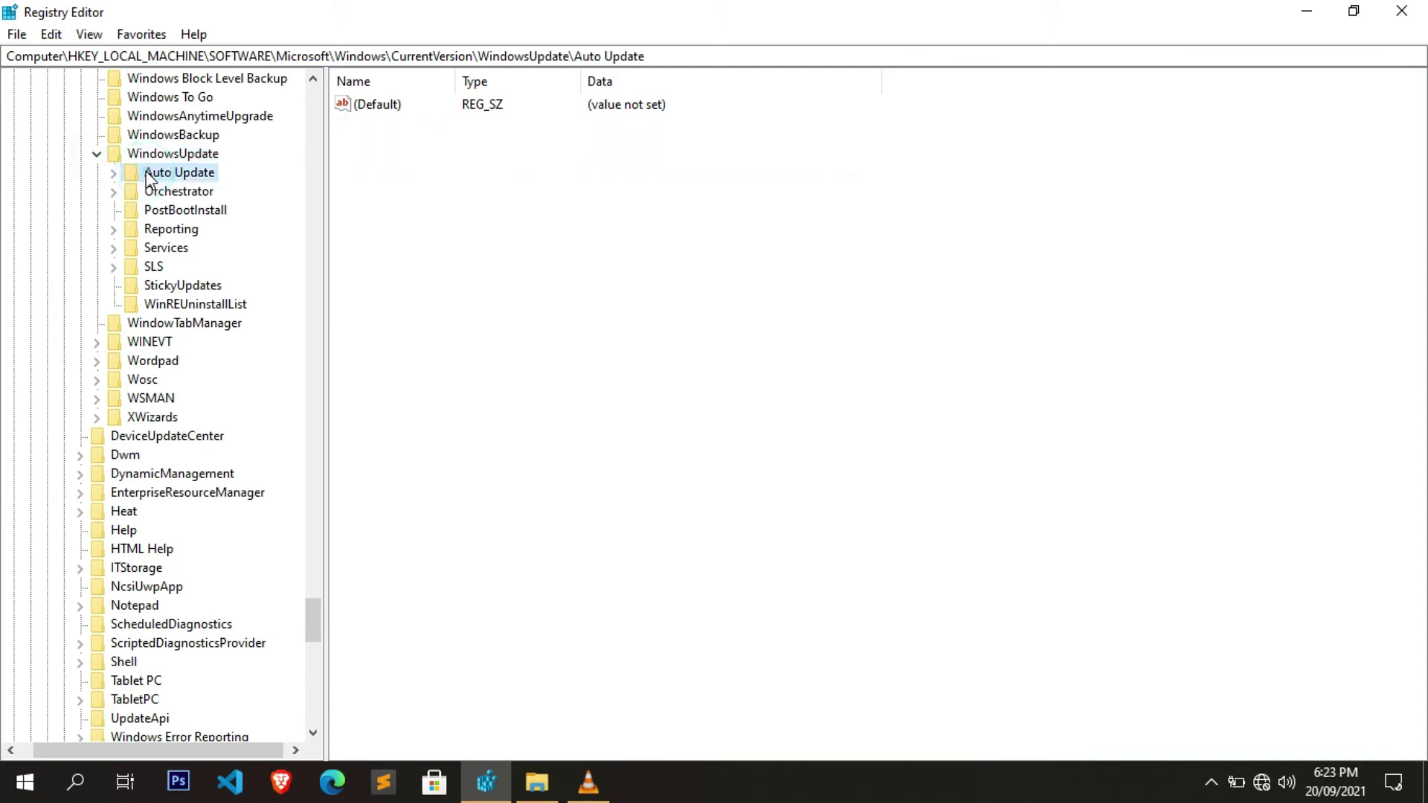
{"action": "double_click", "coordinate": [123, 179]}
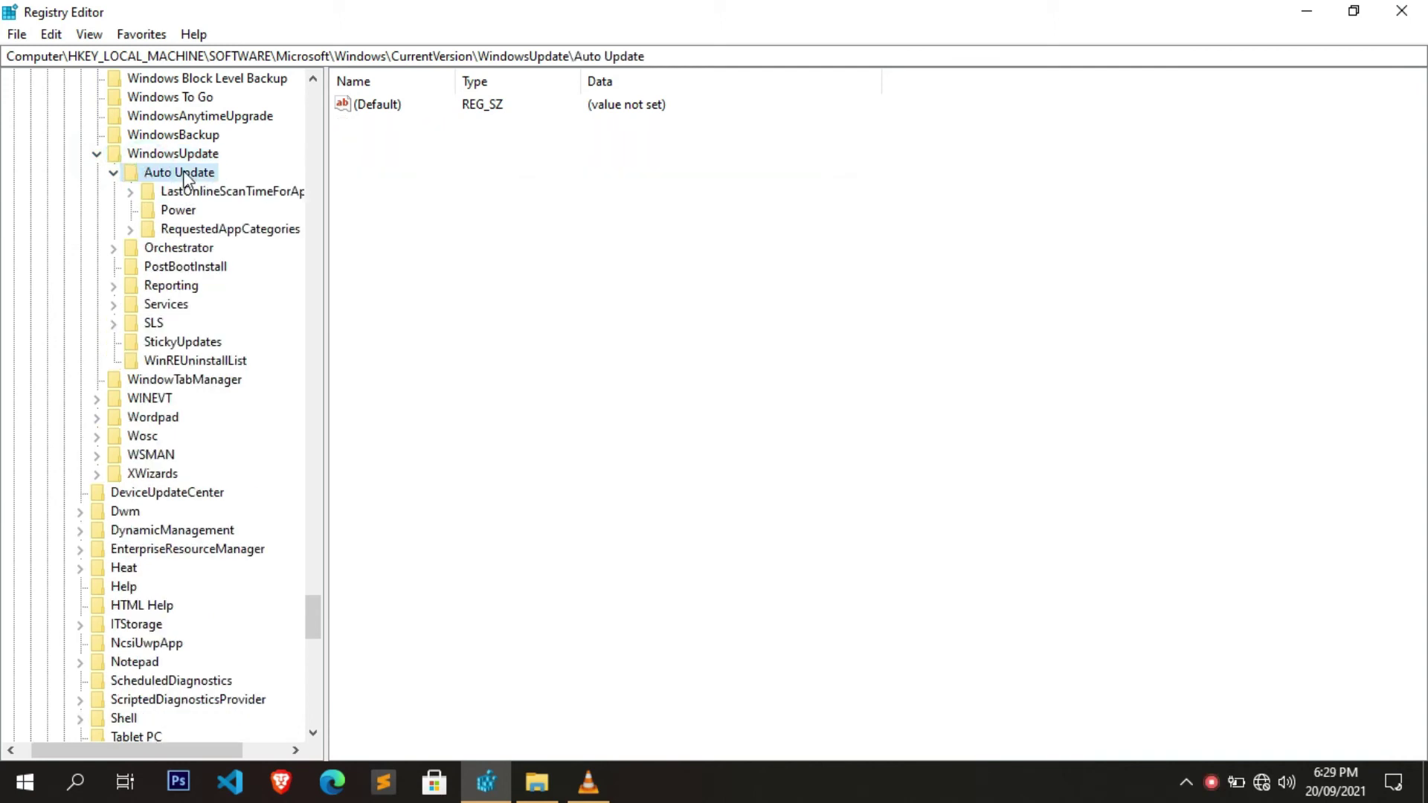
{"action": "left_click", "coordinate": [445, 188]}
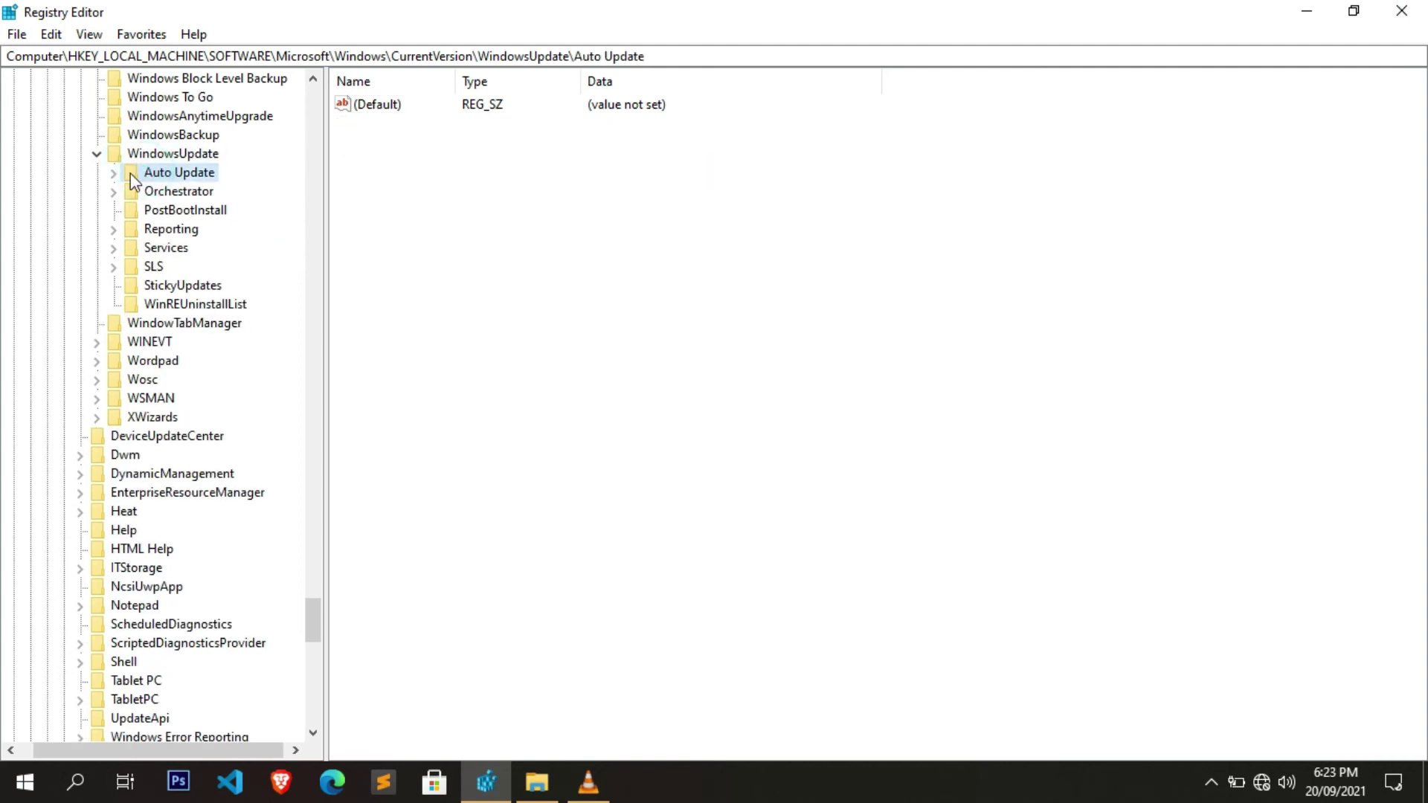
{"action": "left_click", "coordinate": [145, 172]}
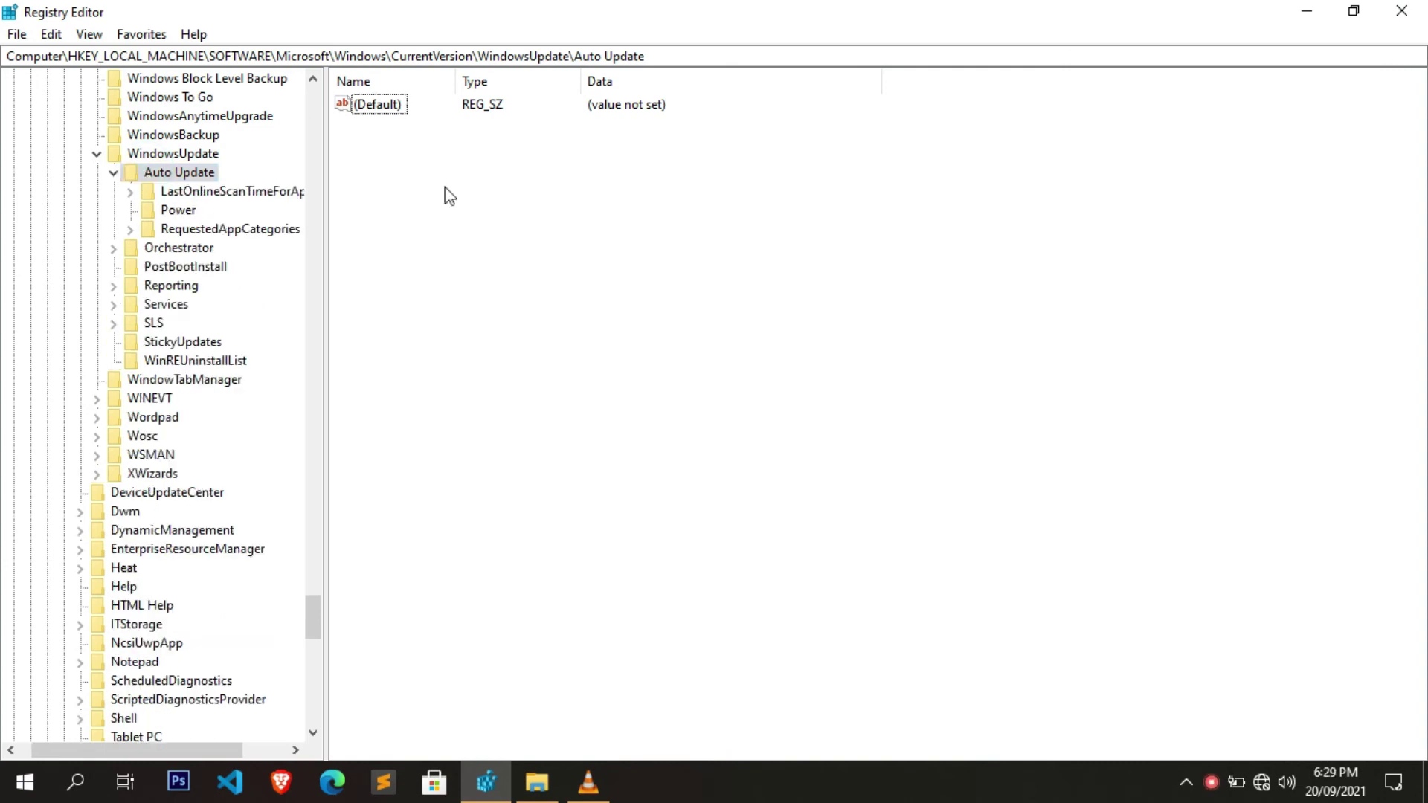
Step: Create a DWORD (32-bit) value named EnableFeaturedSoftware in the Auto Update key
{"action": "right_click", "coordinate": [449, 196]}
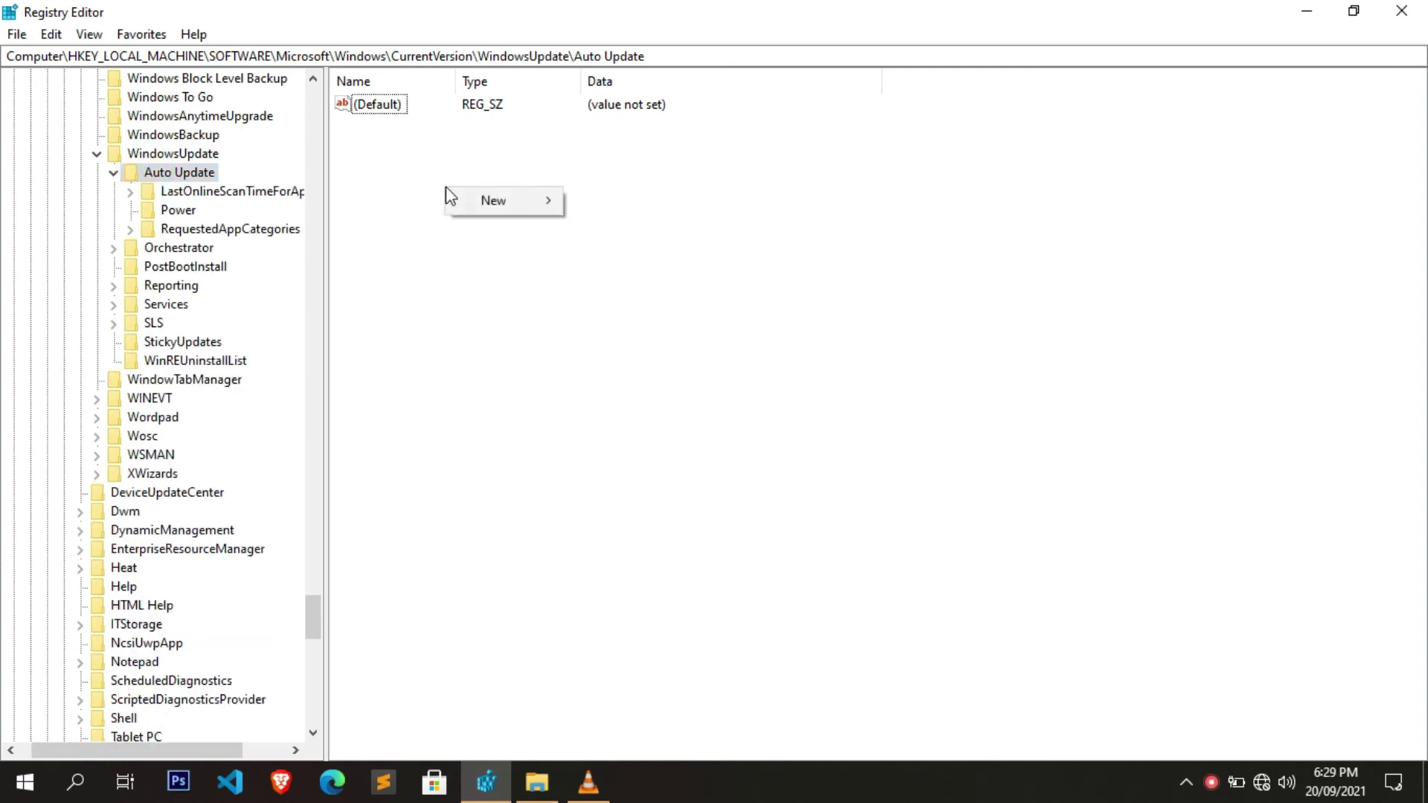
{"action": "mouse_move", "coordinate": [512, 209]}
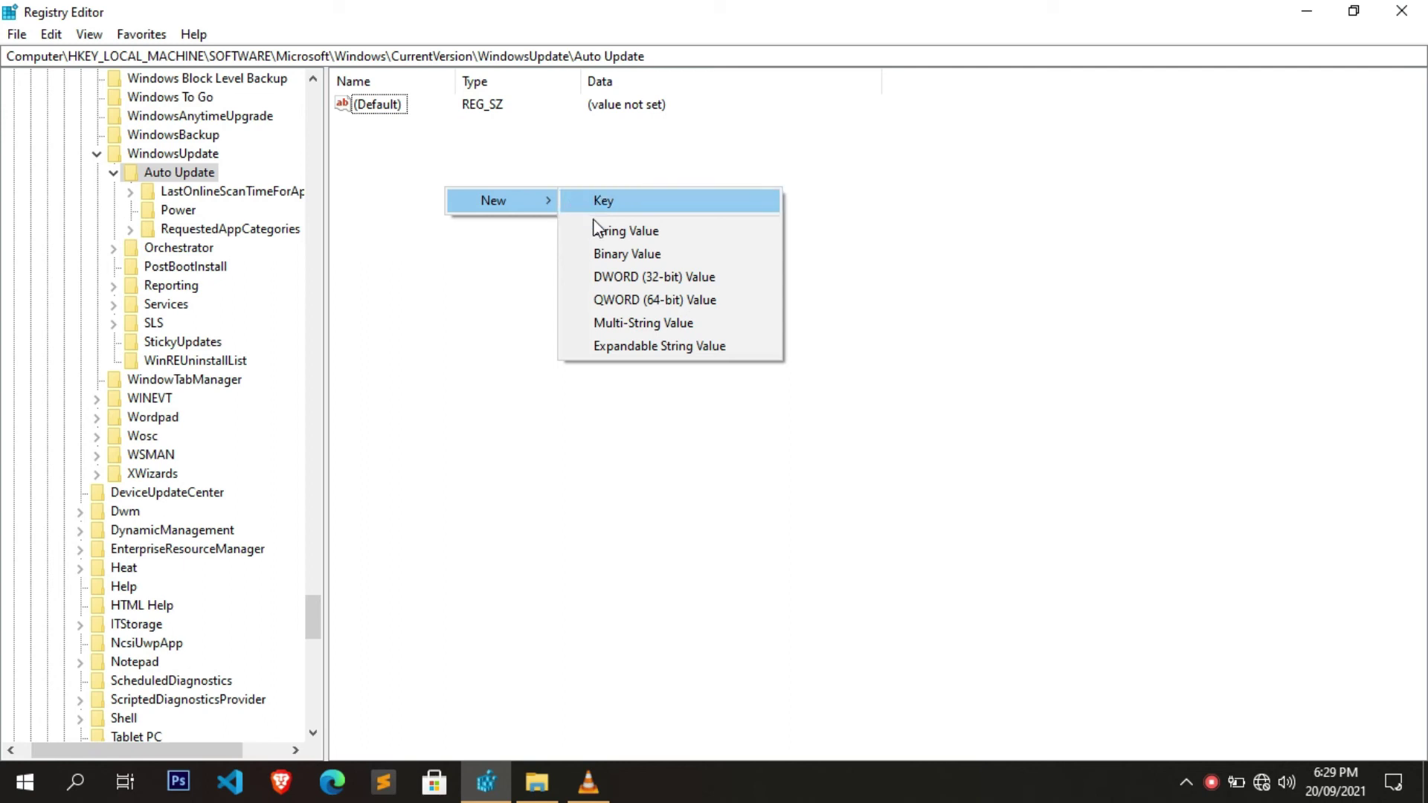
{"action": "left_click", "coordinate": [726, 276]}
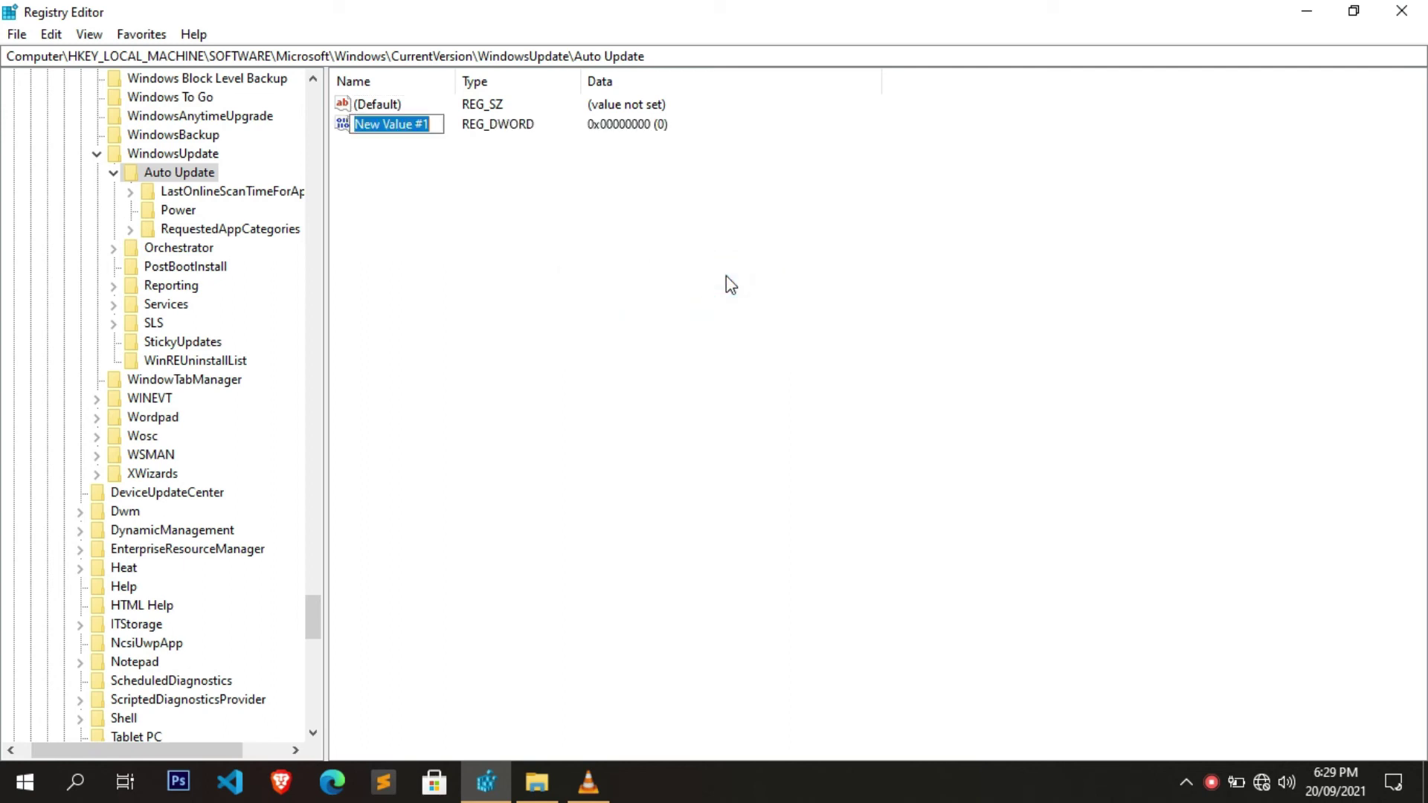
{"action": "type", "text": "Ena"}
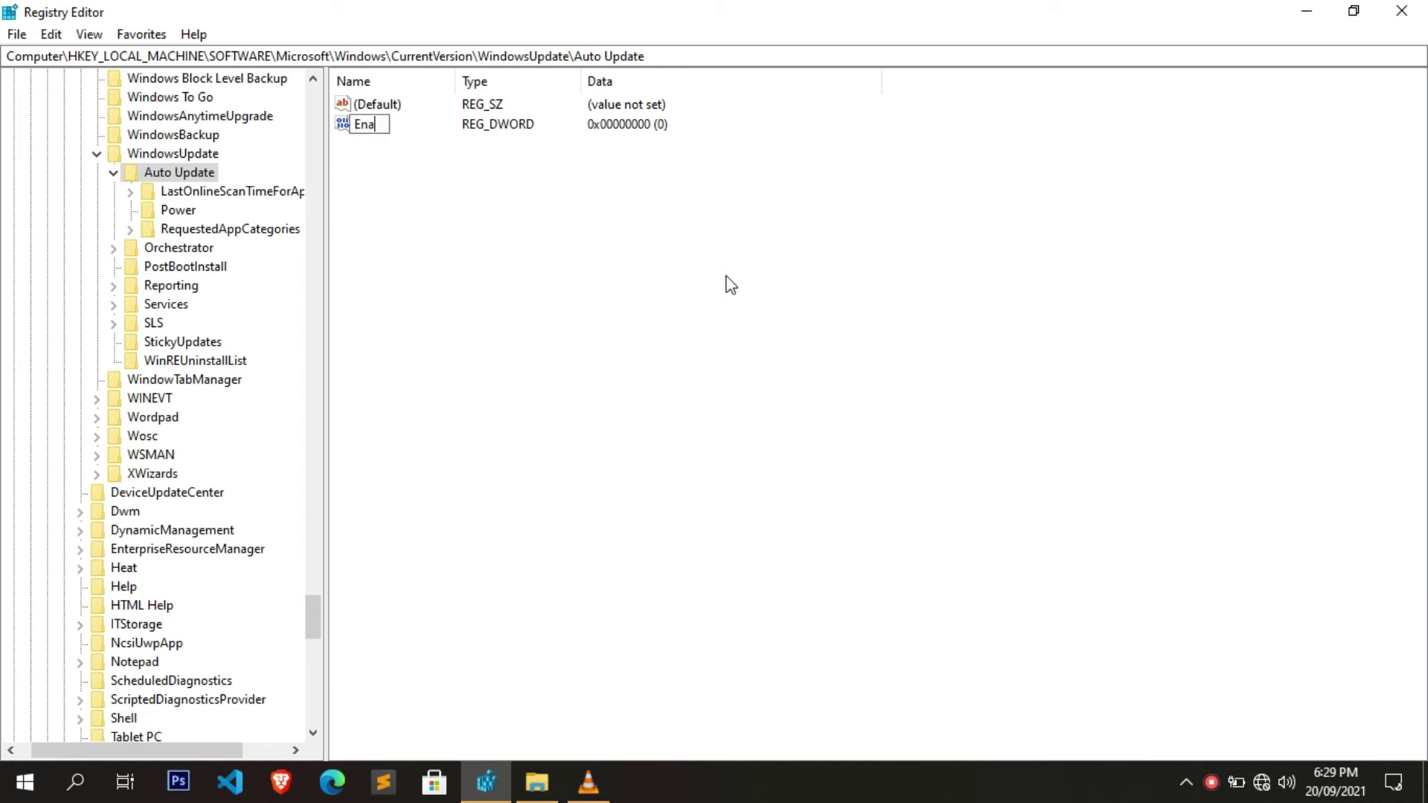
{"action": "type", "text": "bleFeaturedSoft"}
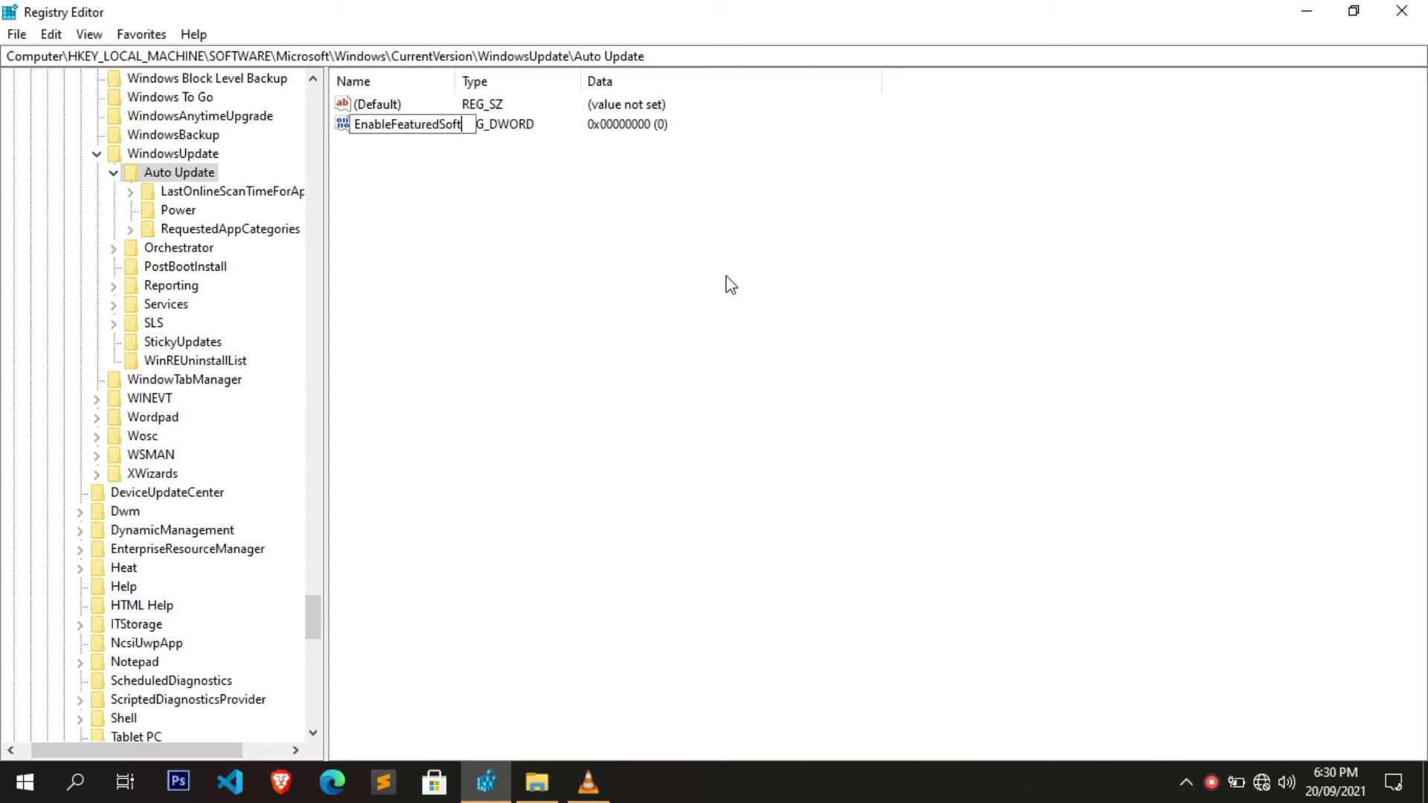
{"action": "type", "text": "ware"}
{"action": "key", "text": "Return"}
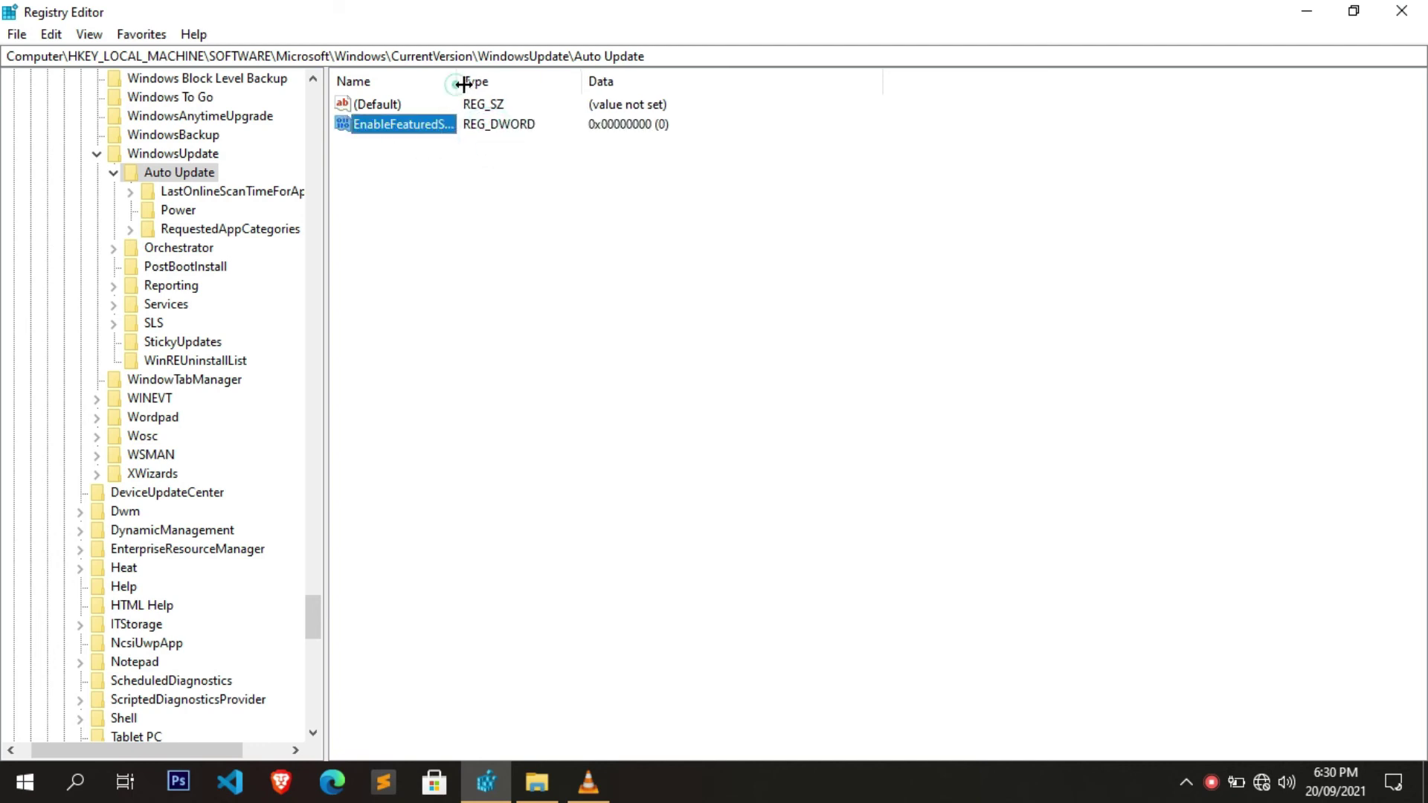
Step: Widen the Name column to fit the full value name and set the EnableFeaturedSoftware value data to 1
{"action": "left_click_drag", "start_coordinate": [456, 84], "coordinate": [554, 84]}
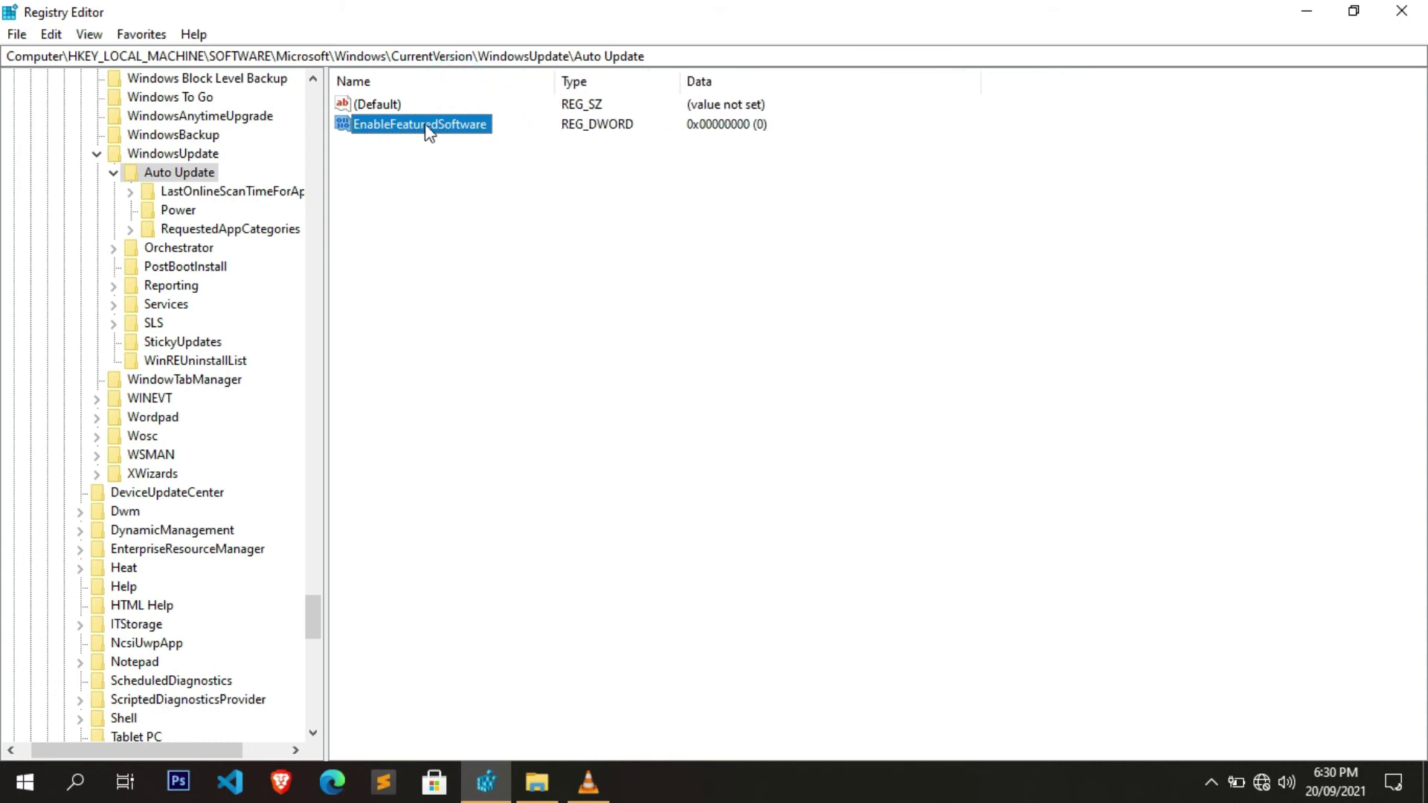
{"action": "double_click", "coordinate": [472, 125]}
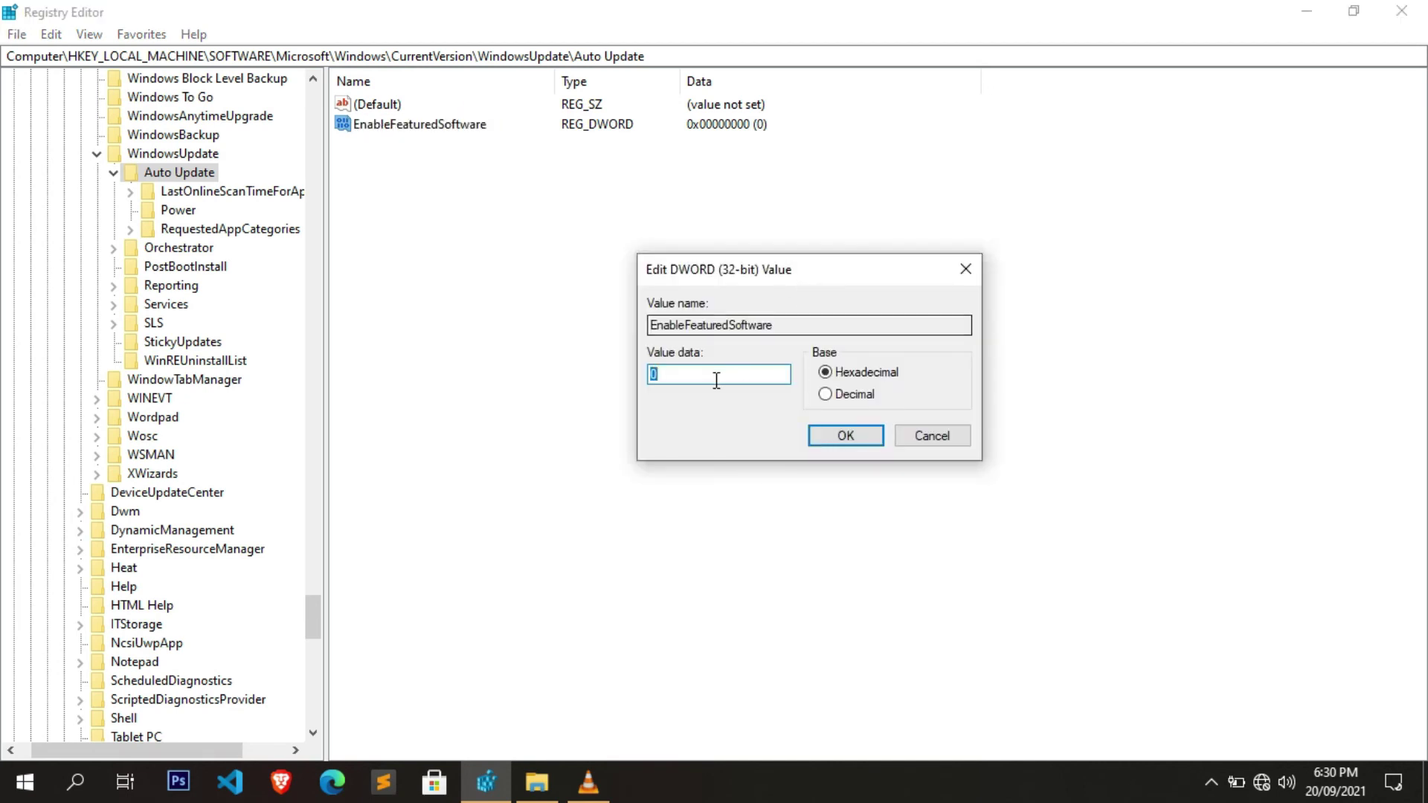
{"action": "left_click", "coordinate": [669, 379]}
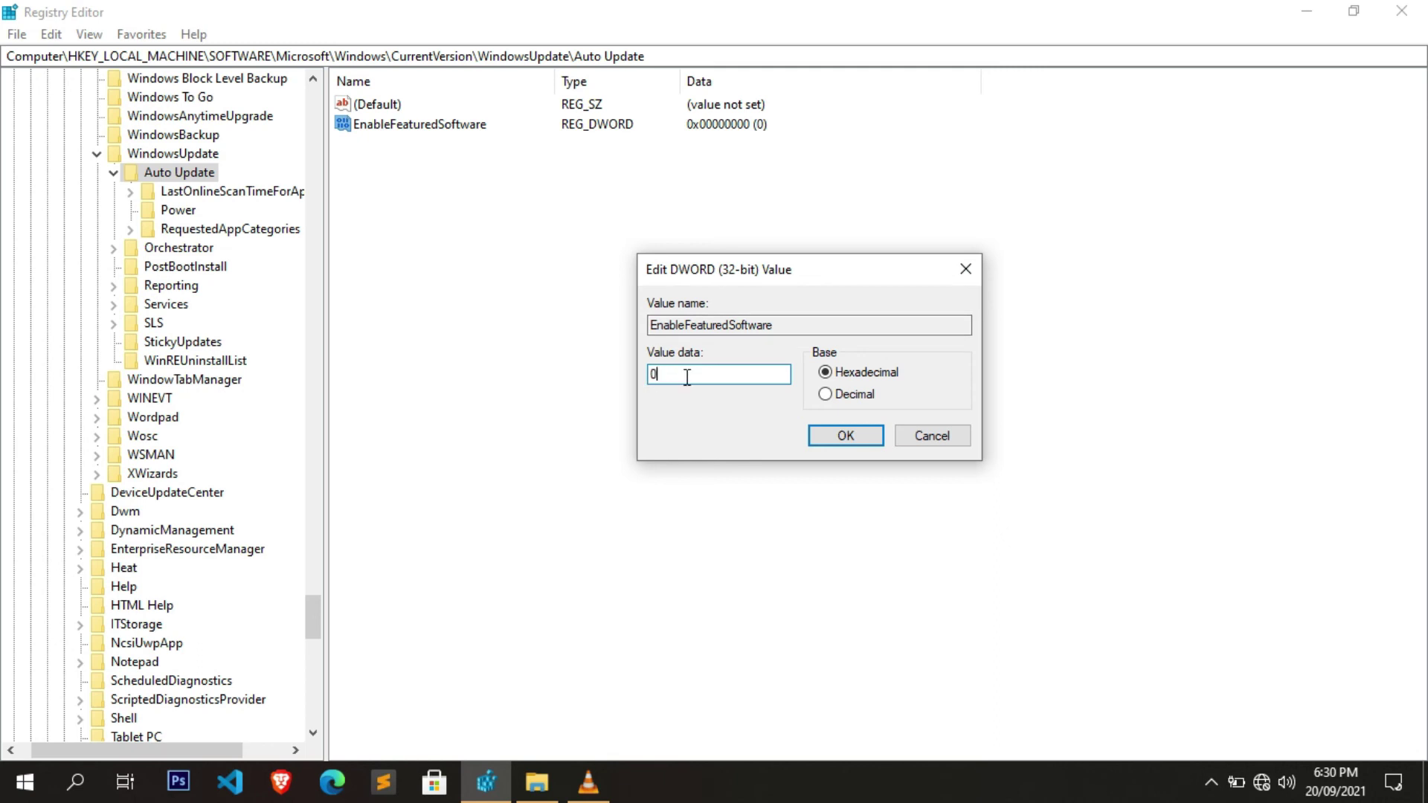
{"action": "key", "text": "BackSpace"}
{"action": "left_click", "coordinate": [872, 438]}
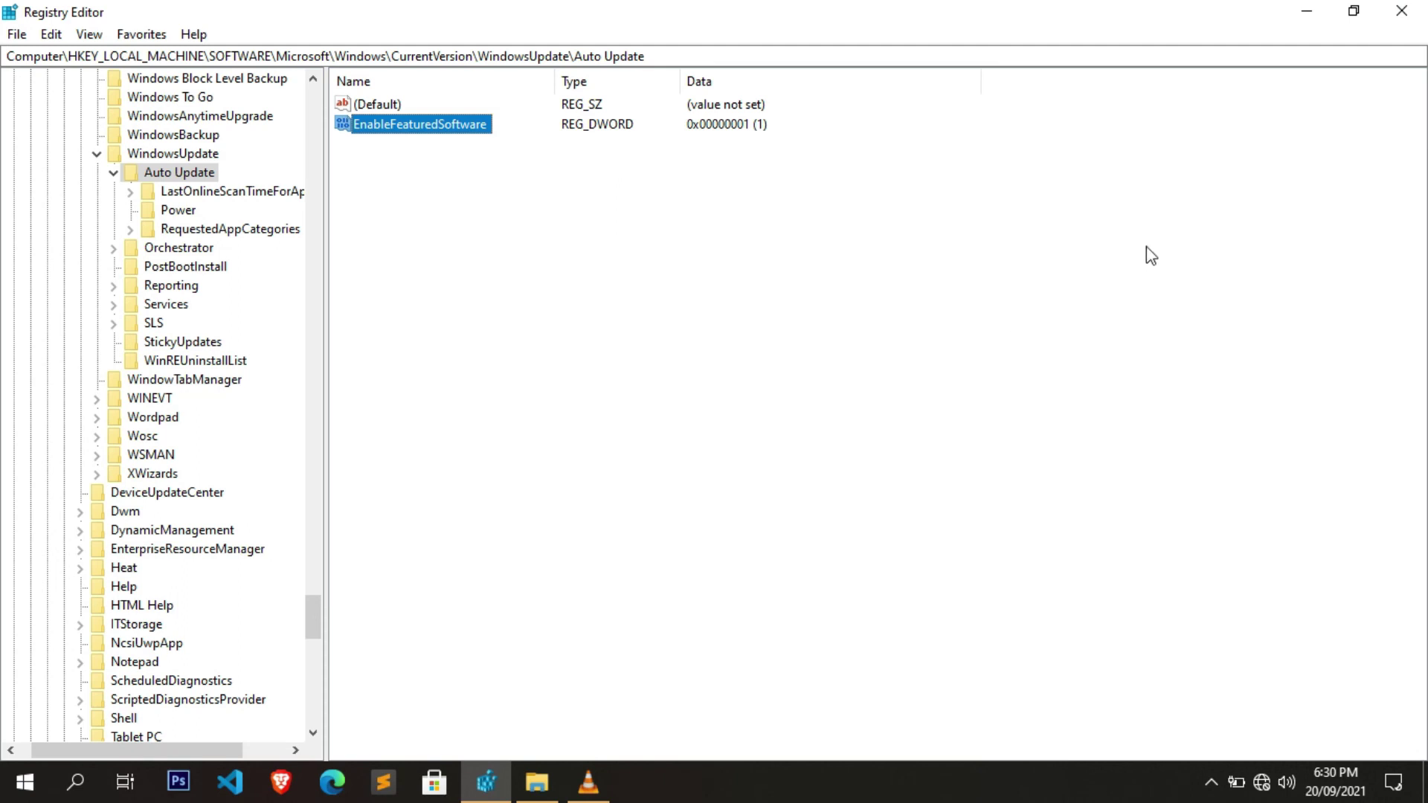
Step: Close Registry Editor and open the additional troubleshooters list in the Update & Security section of Windows Settings
{"action": "left_click", "coordinate": [1400, 22]}
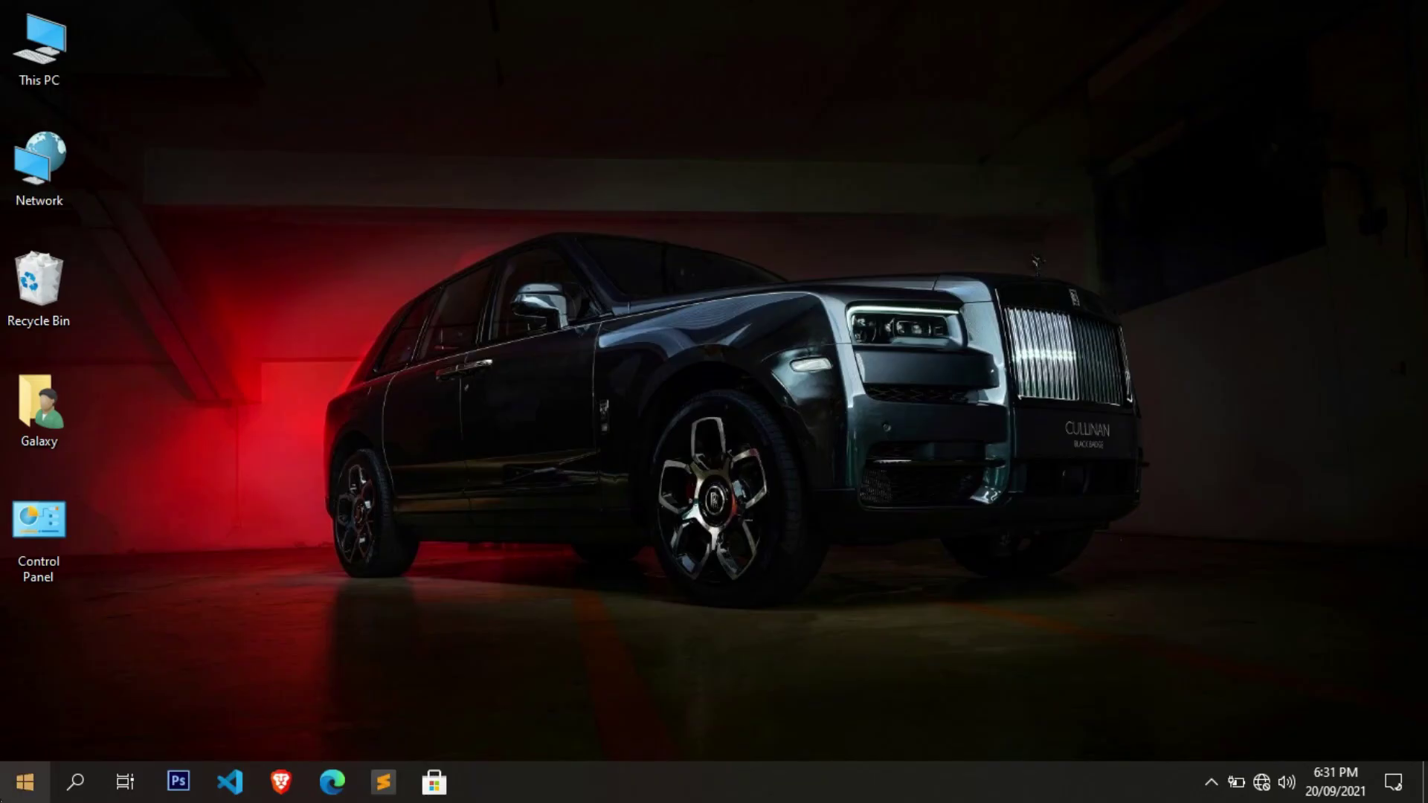
{"action": "left_click", "coordinate": [4, 790]}
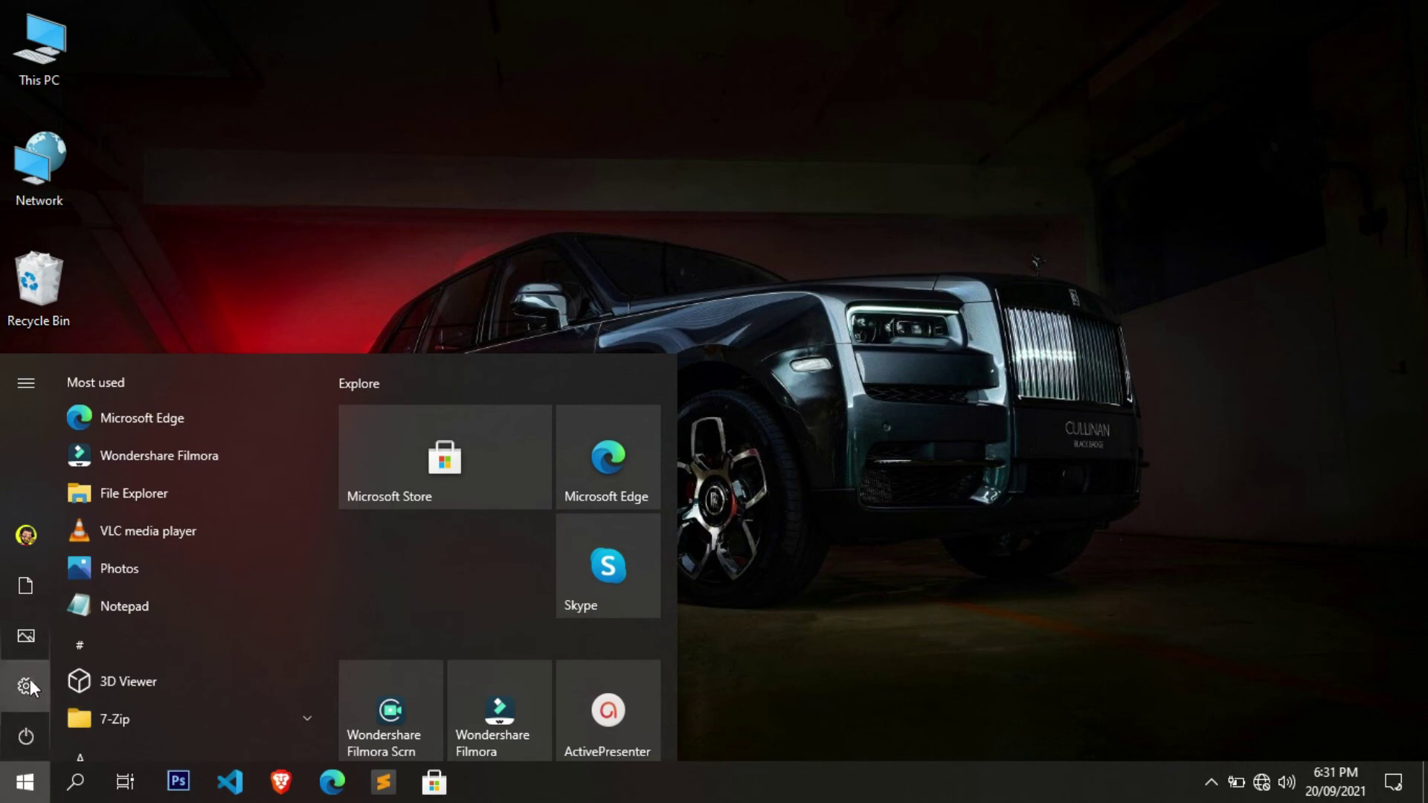
{"action": "left_click", "coordinate": [36, 686]}
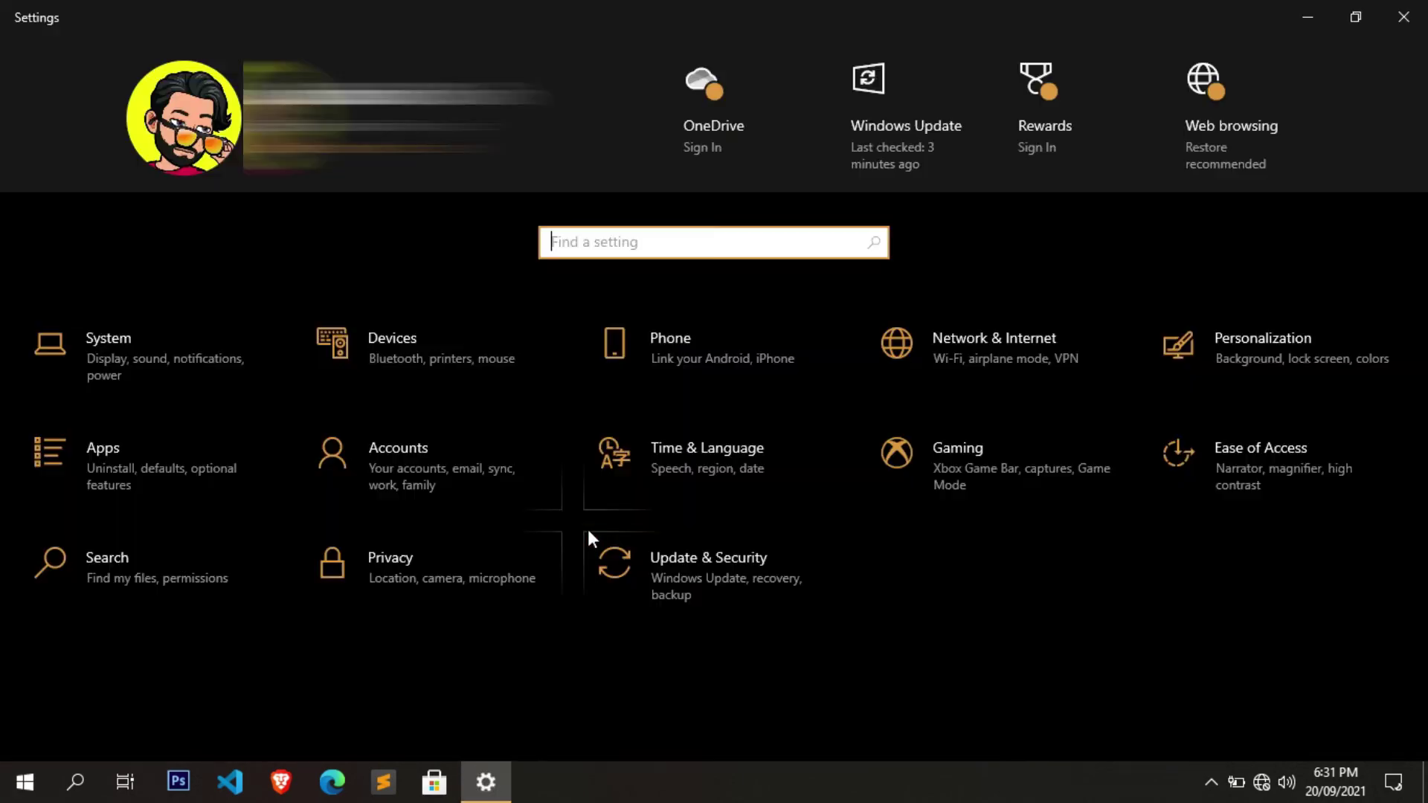
{"action": "left_click", "coordinate": [751, 600]}
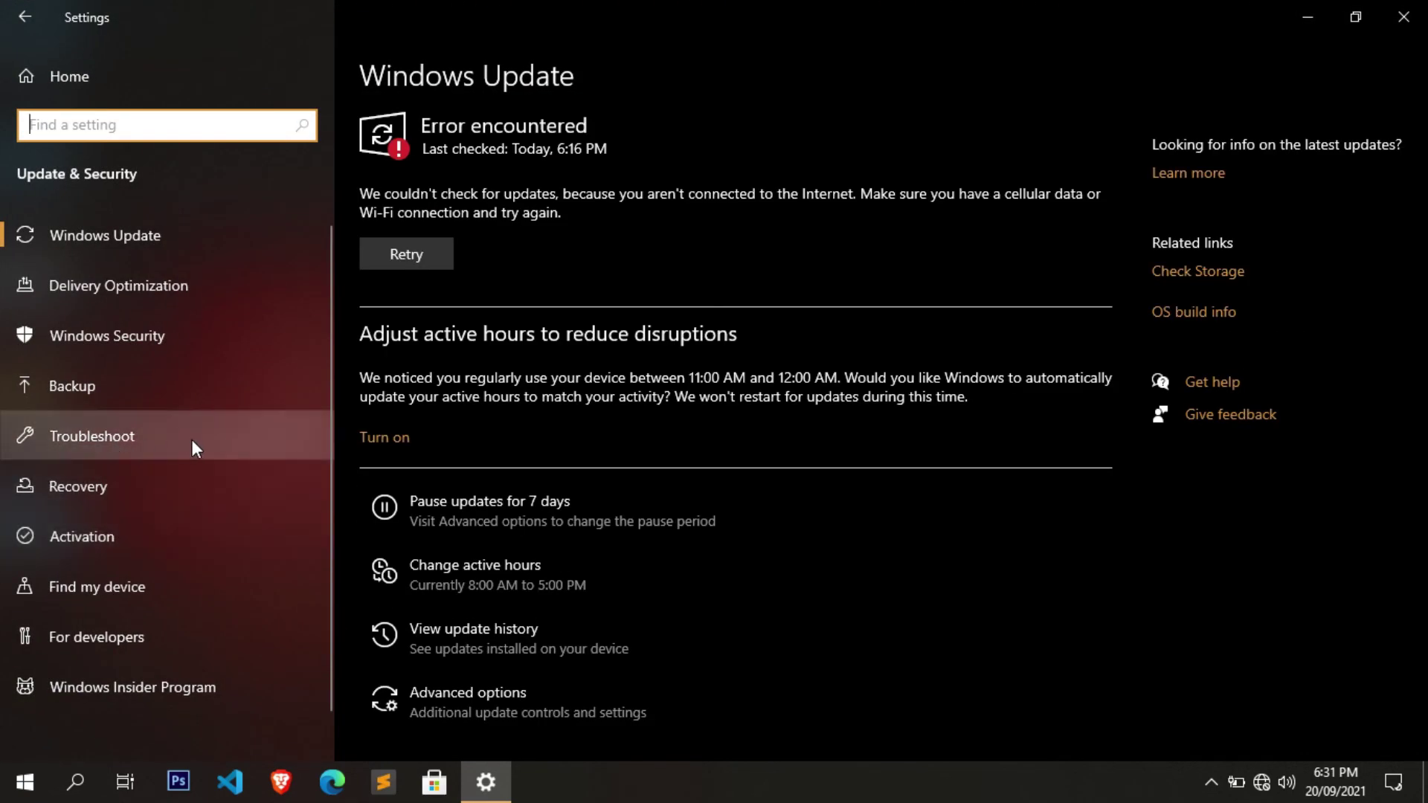
{"action": "left_click", "coordinate": [159, 434]}
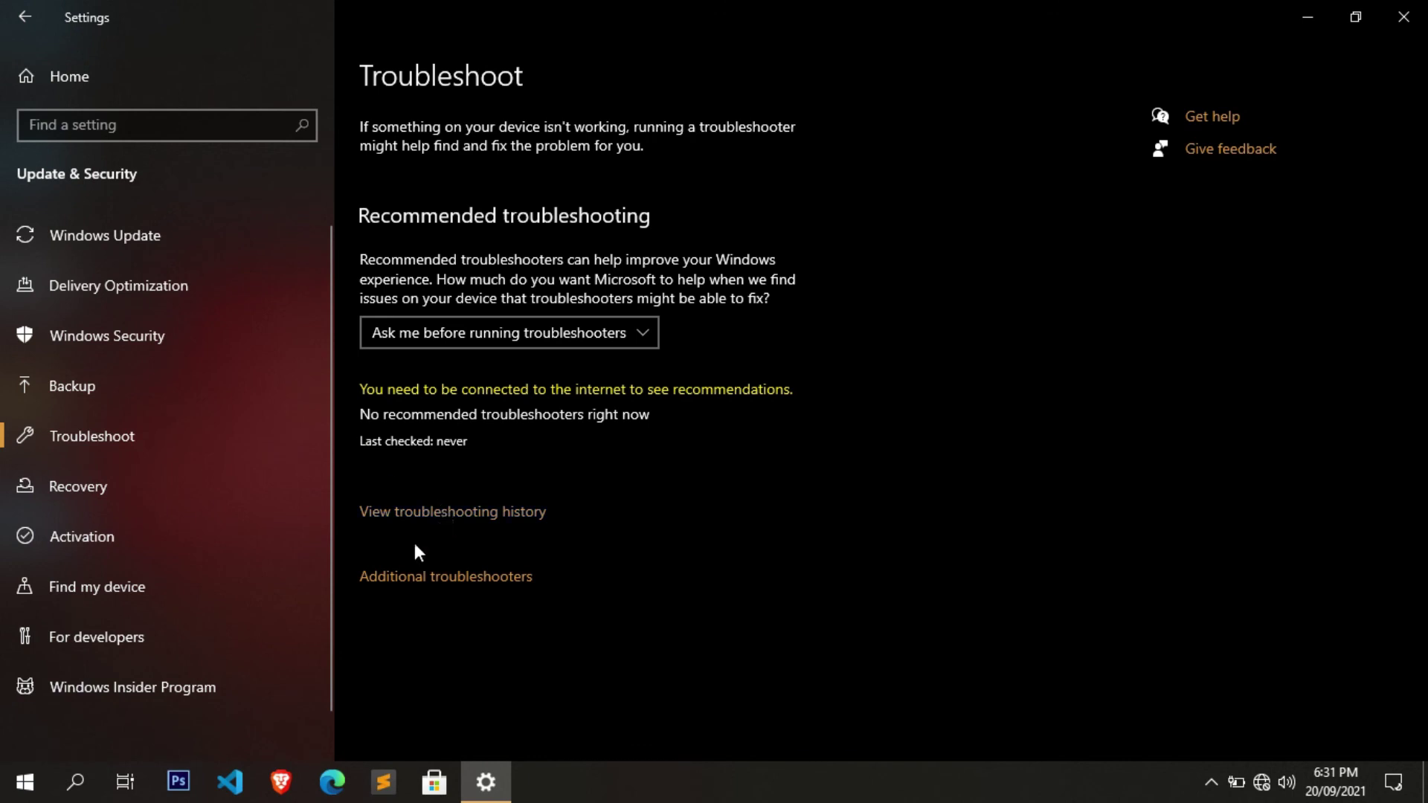
{"action": "left_click", "coordinate": [530, 582]}
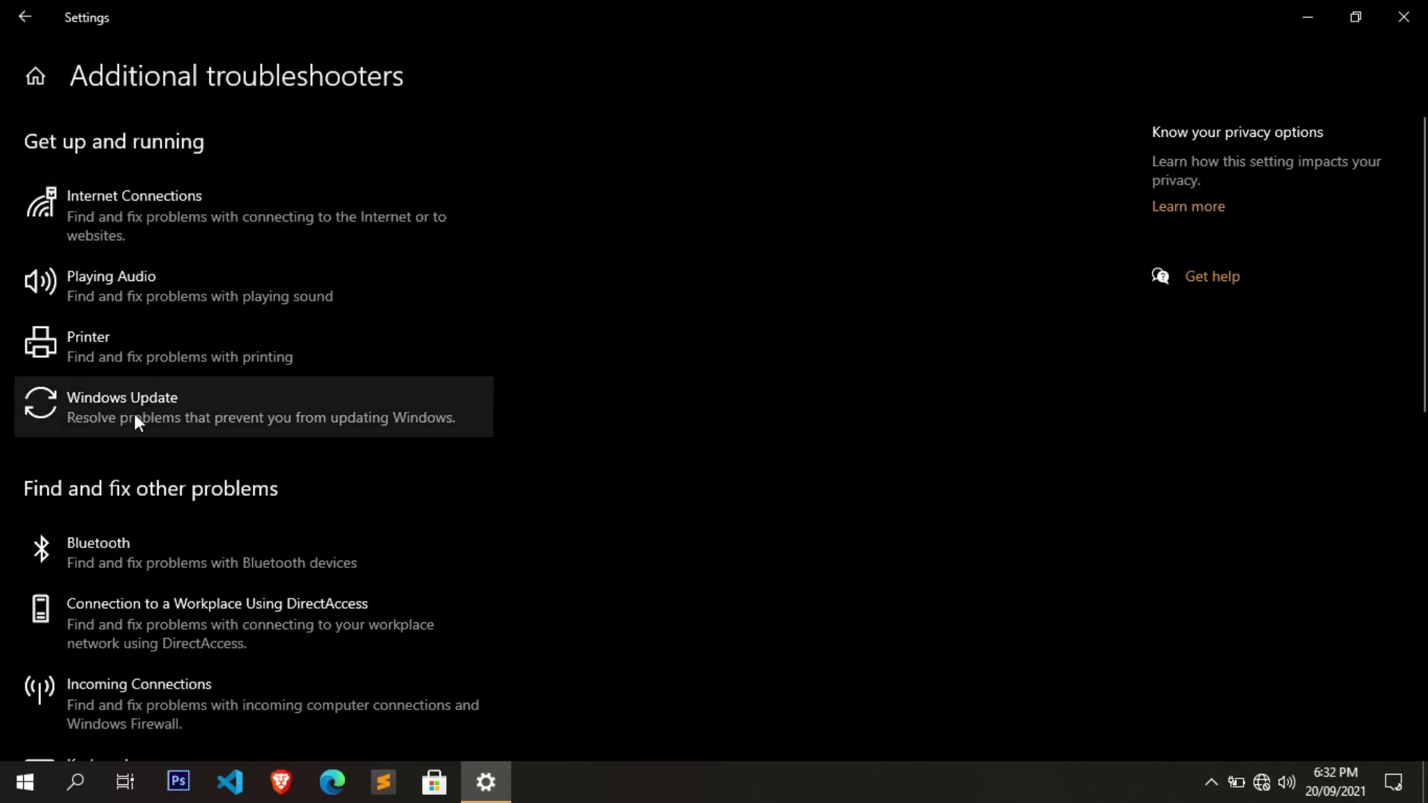
Step: Run the Windows Update troubleshooter, applying the fix to download and install pending updates, and close it
{"action": "left_click", "coordinate": [198, 398]}
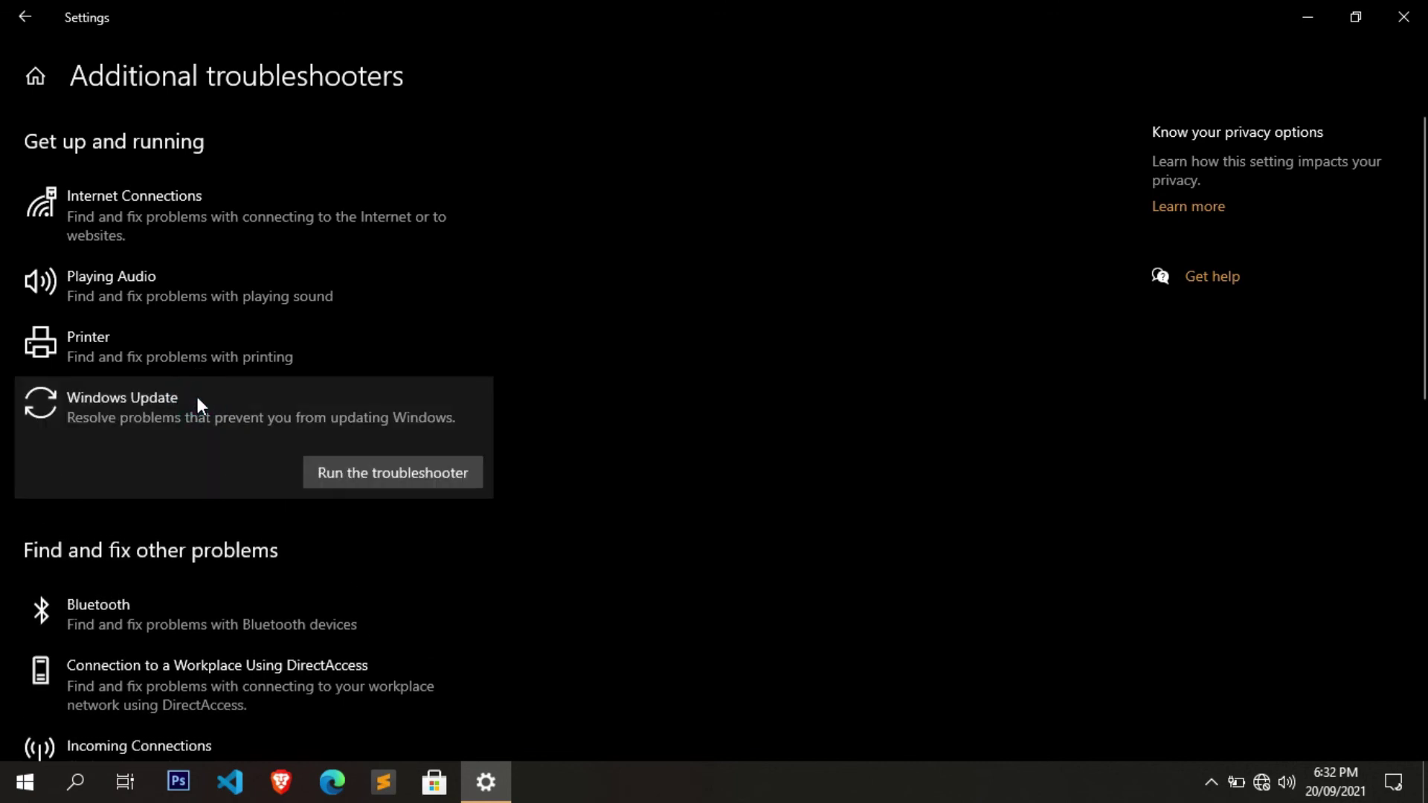
{"action": "left_click", "coordinate": [381, 479]}
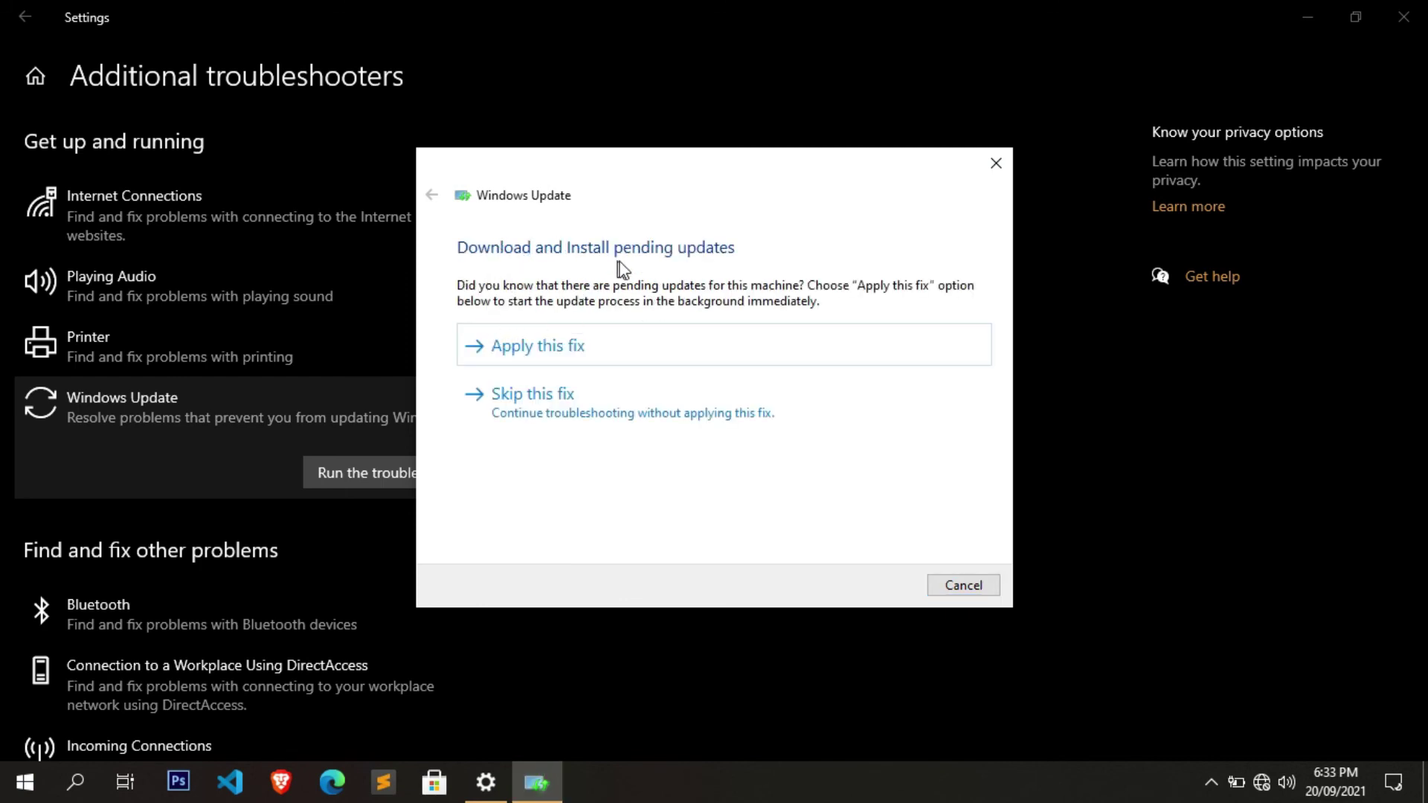
{"action": "left_click", "coordinate": [616, 353]}
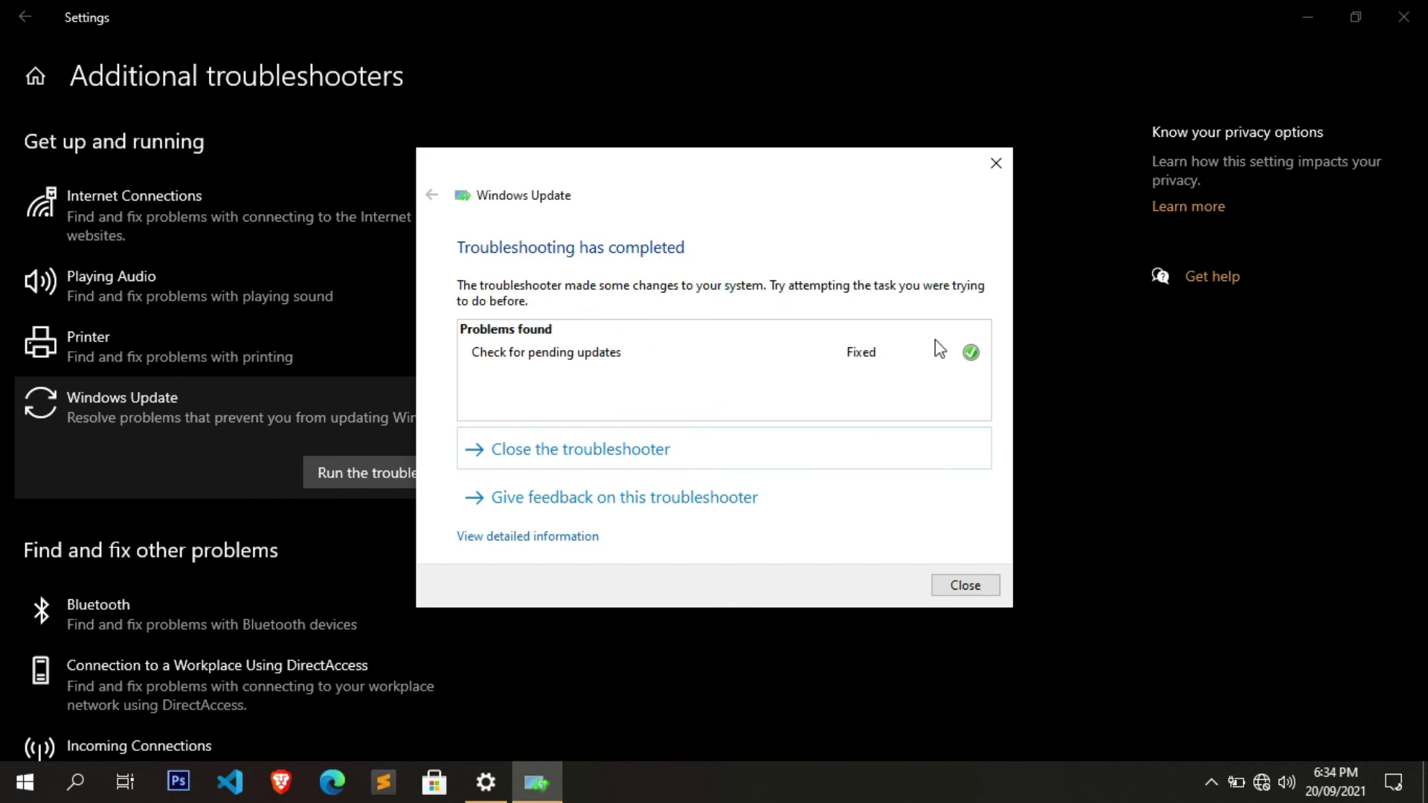
{"action": "left_click", "coordinate": [986, 585]}
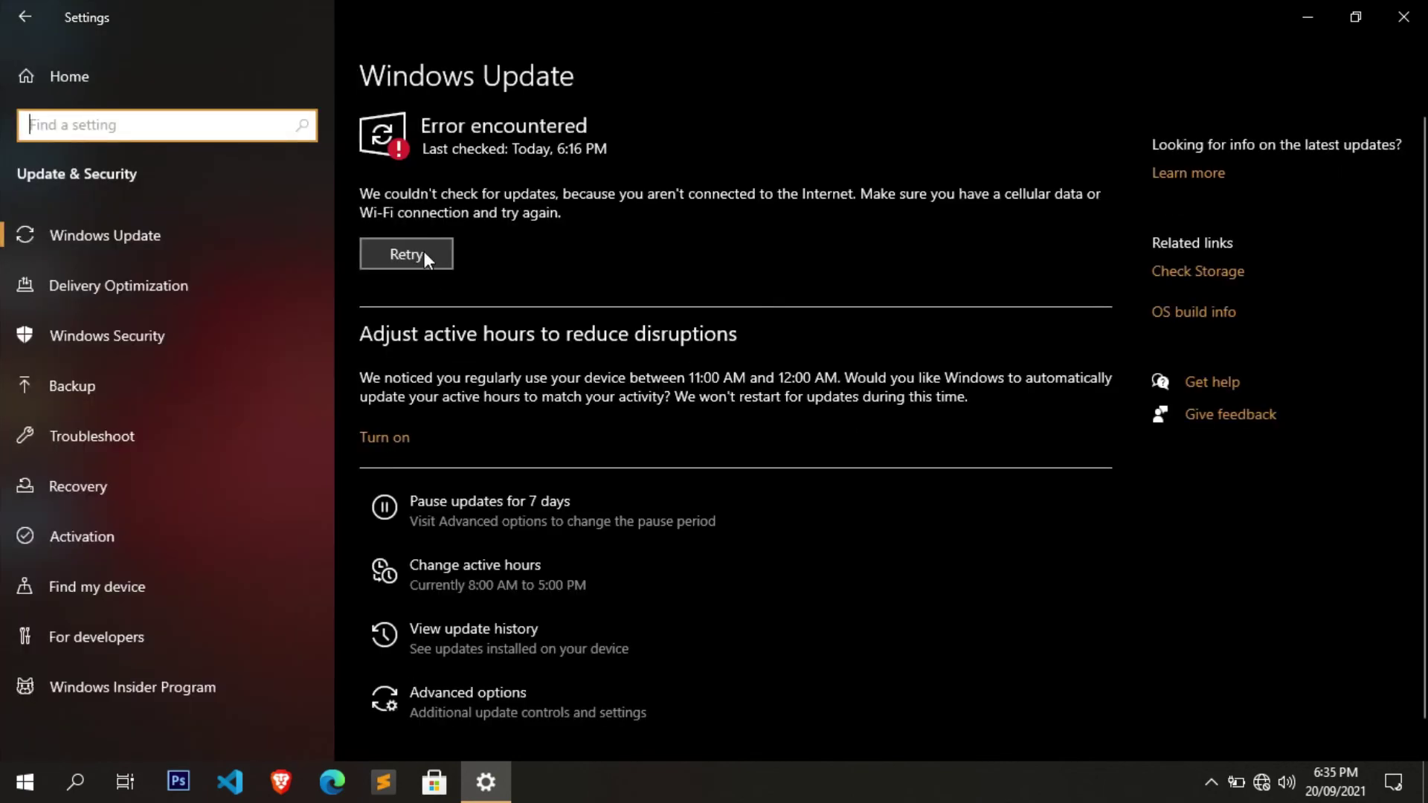
Step: Retry the check for updates on the Windows Update page and close Settings
{"action": "left_click", "coordinate": [423, 251]}
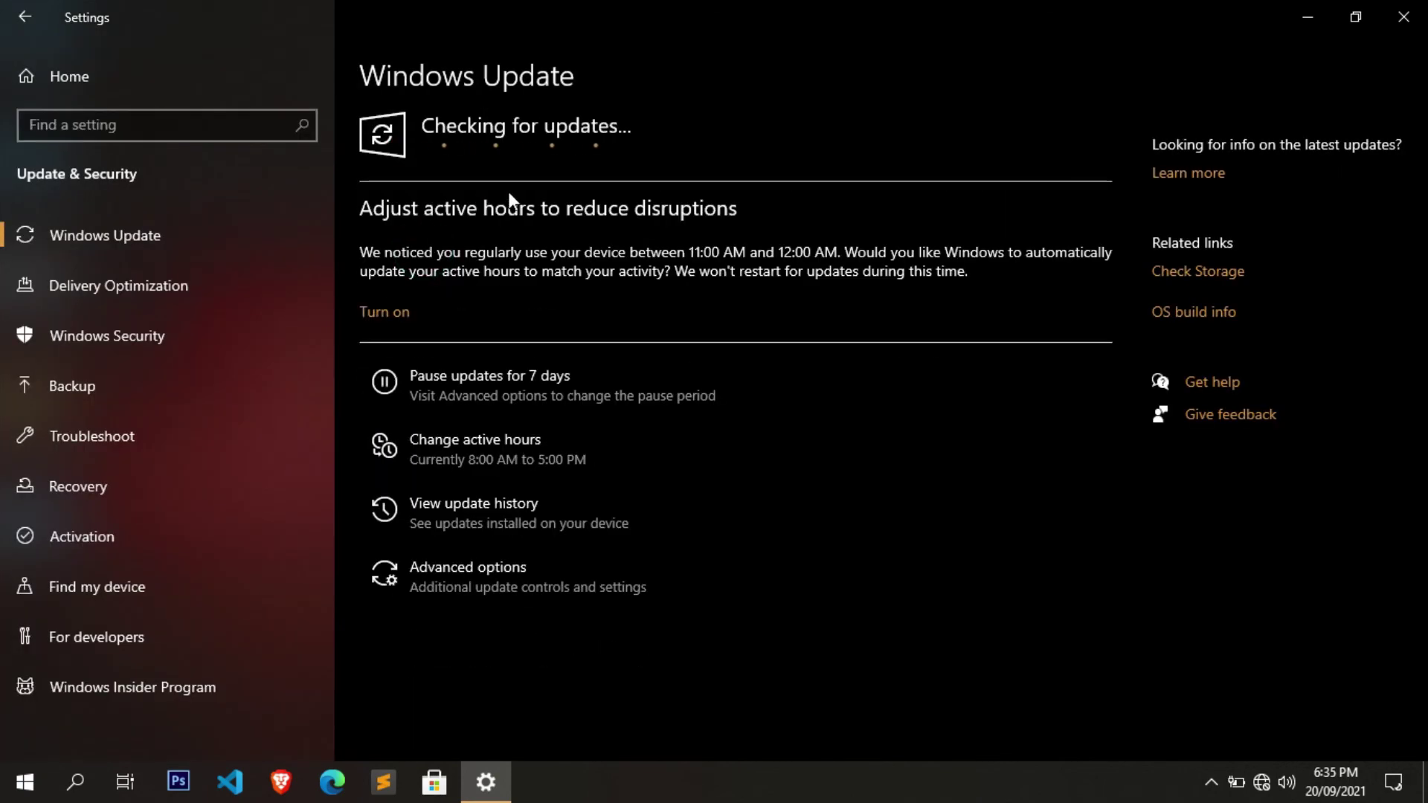
{"action": "left_click", "coordinate": [1403, 16]}
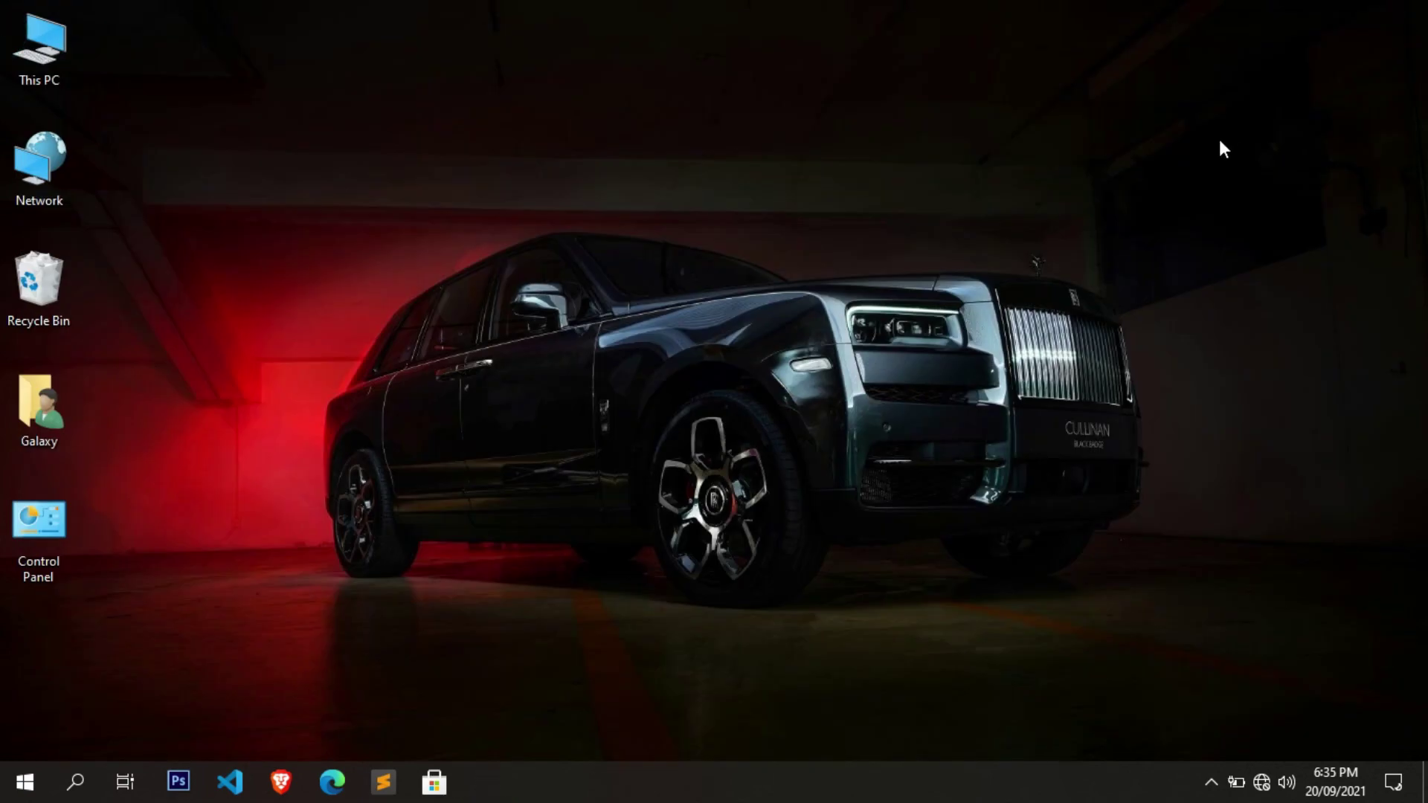